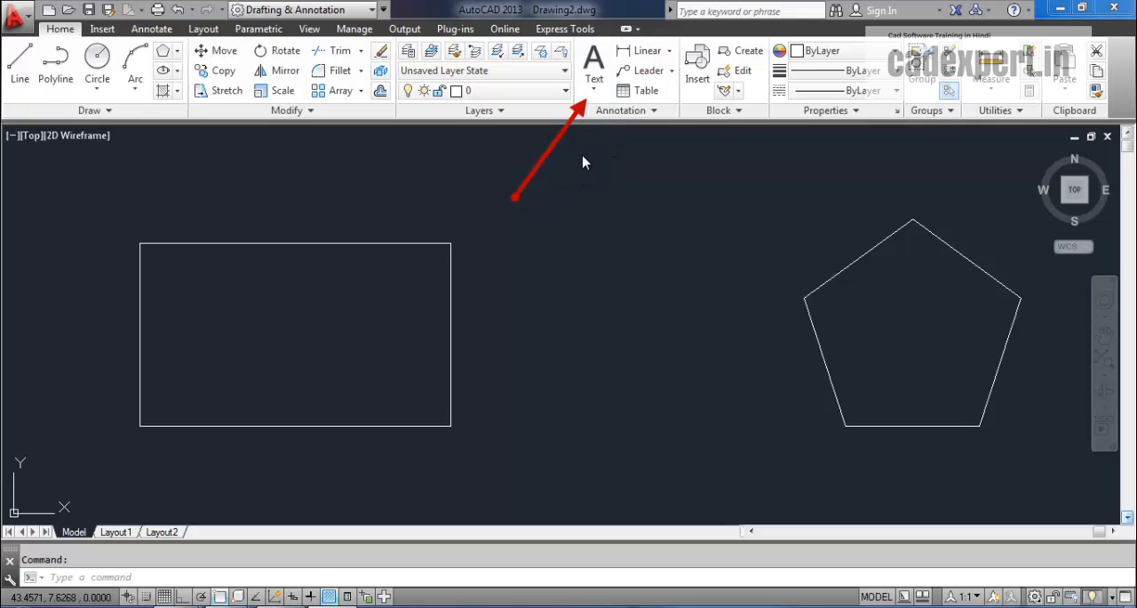
# Start single-line text on the rectangle's upper edge near its left corner, with a height of 0.4 and rotation angle 0.
pyautogui.click(595, 92)
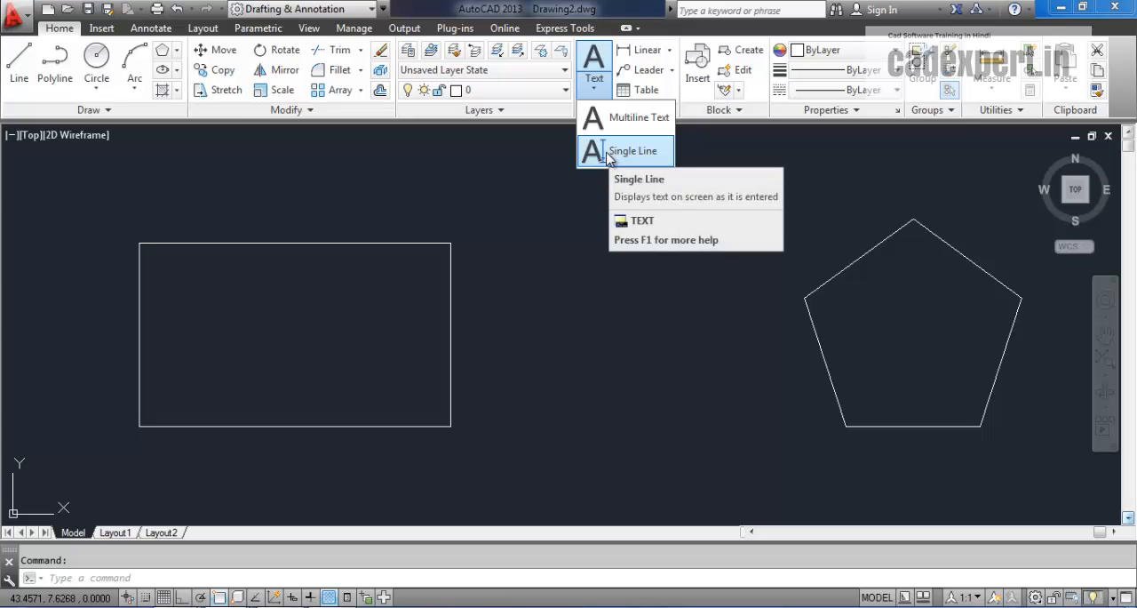
pyautogui.click(606, 157)
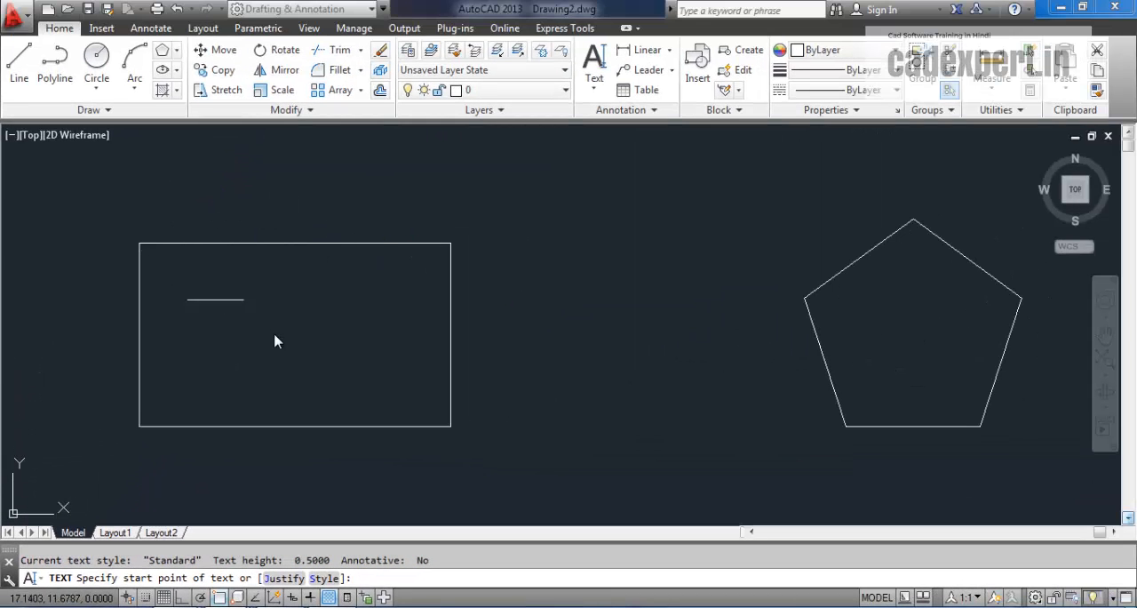
pyautogui.moveTo(287, 375)
pyautogui.mouseDown(button='middle')
pyautogui.moveTo(305, 347)
pyautogui.moveTo(337, 338)
pyautogui.mouseUp(button='middle')
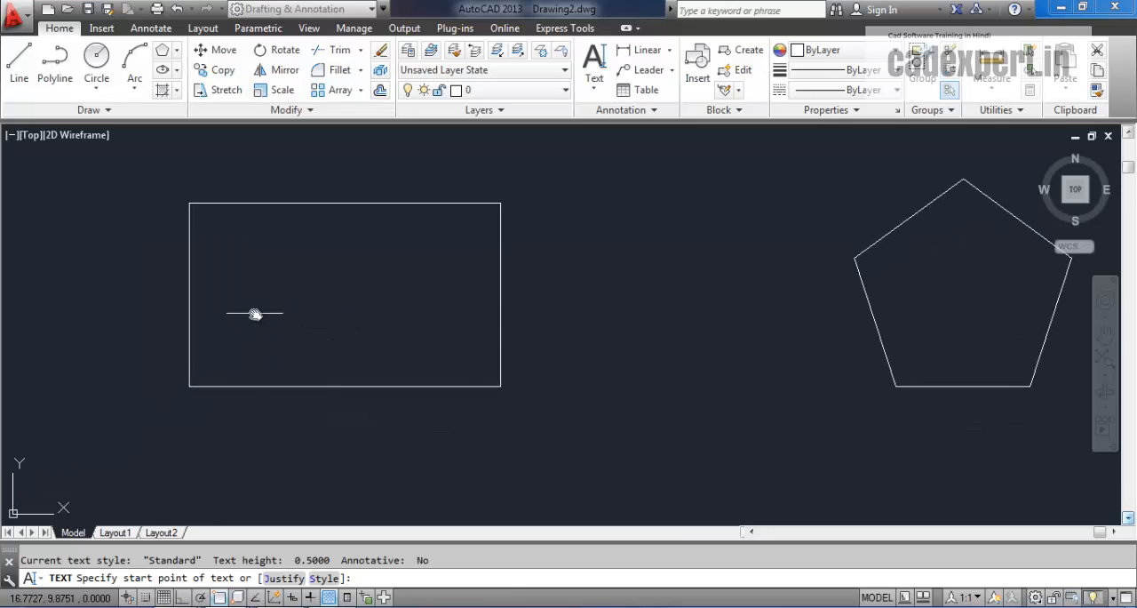
pyautogui.moveTo(254, 311); pyautogui.dragTo(256, 360, button='middle')
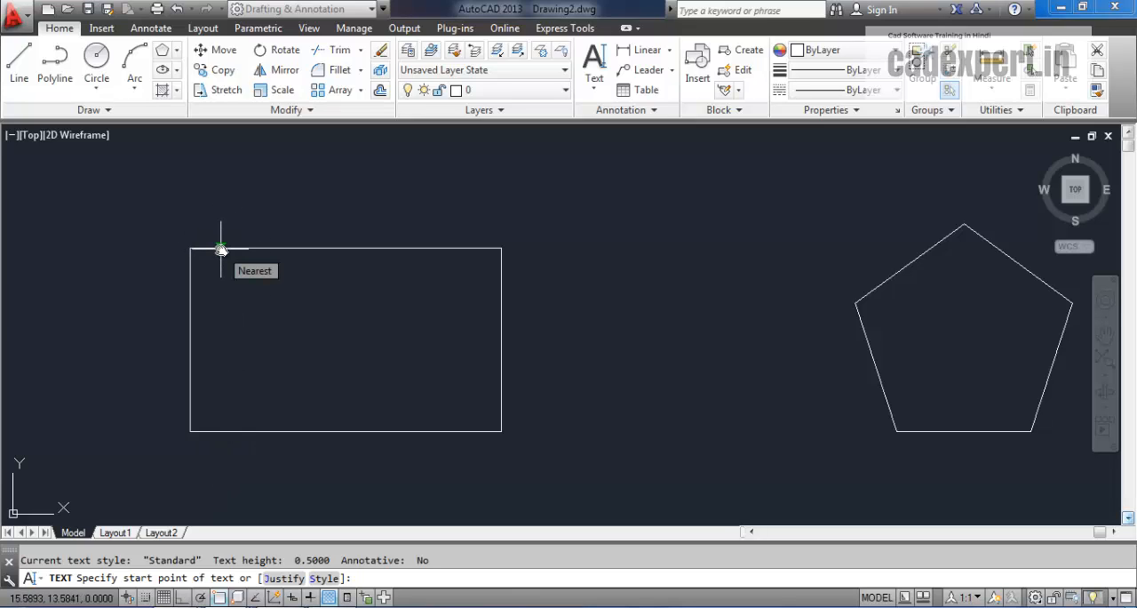
pyautogui.click(222, 250)
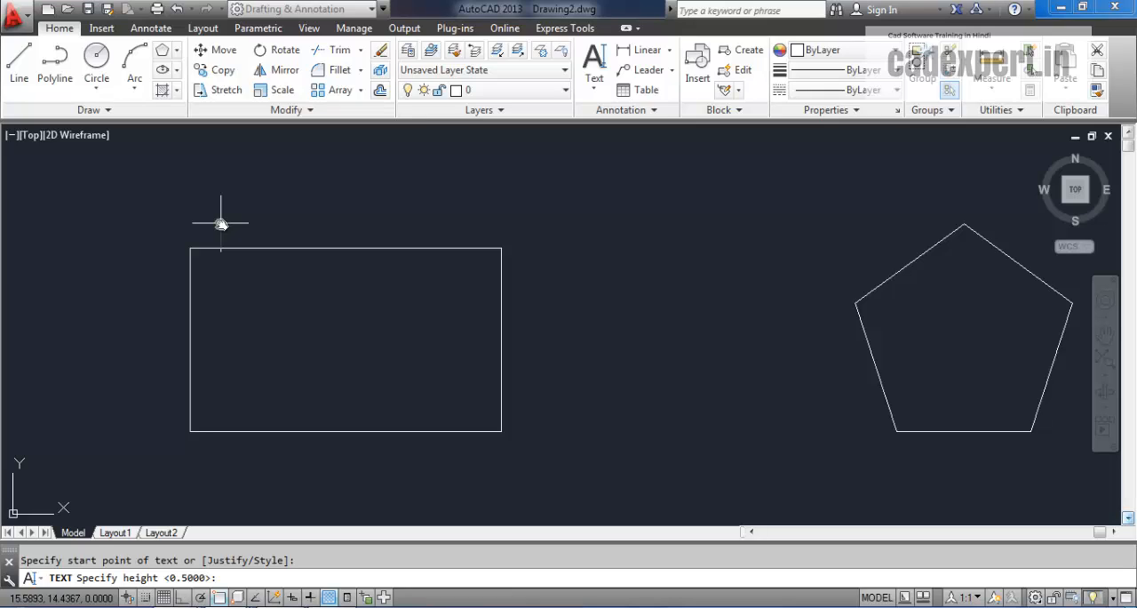
pyautogui.write('.4')
pyautogui.press('Return')
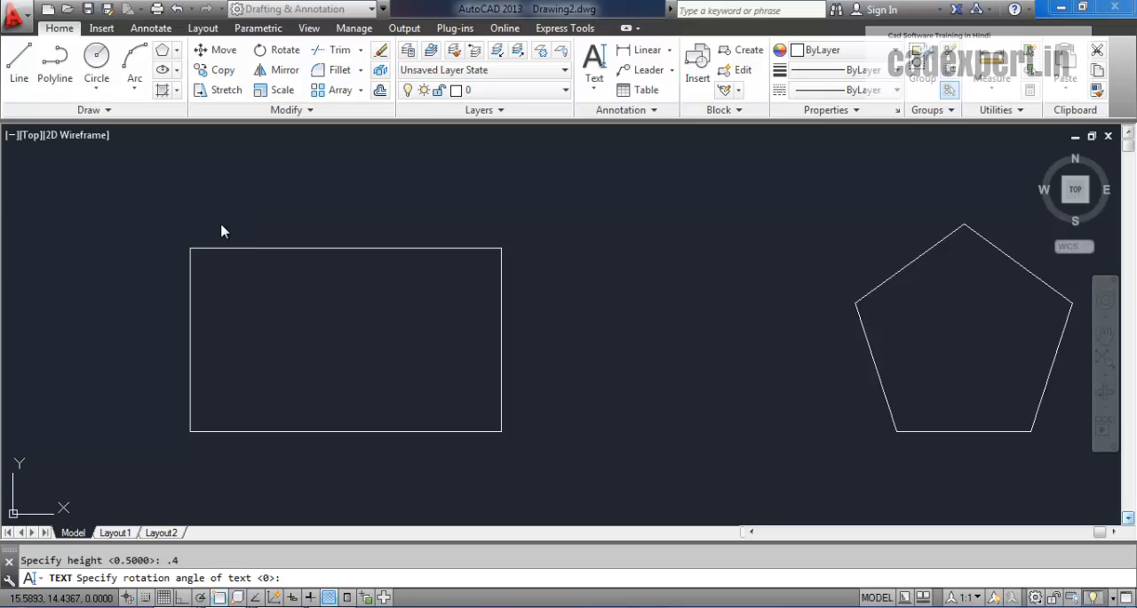
pyautogui.press('Return')
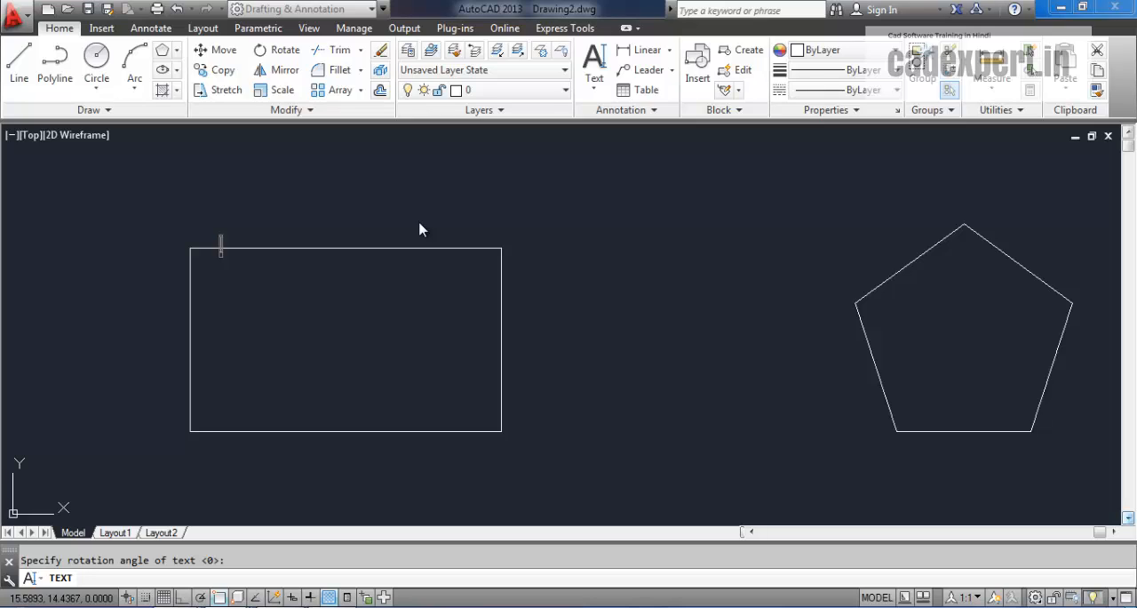
# Enter "rectangle" as the horizontal label's text and finish the text object.
pyautogui.write('rectang')
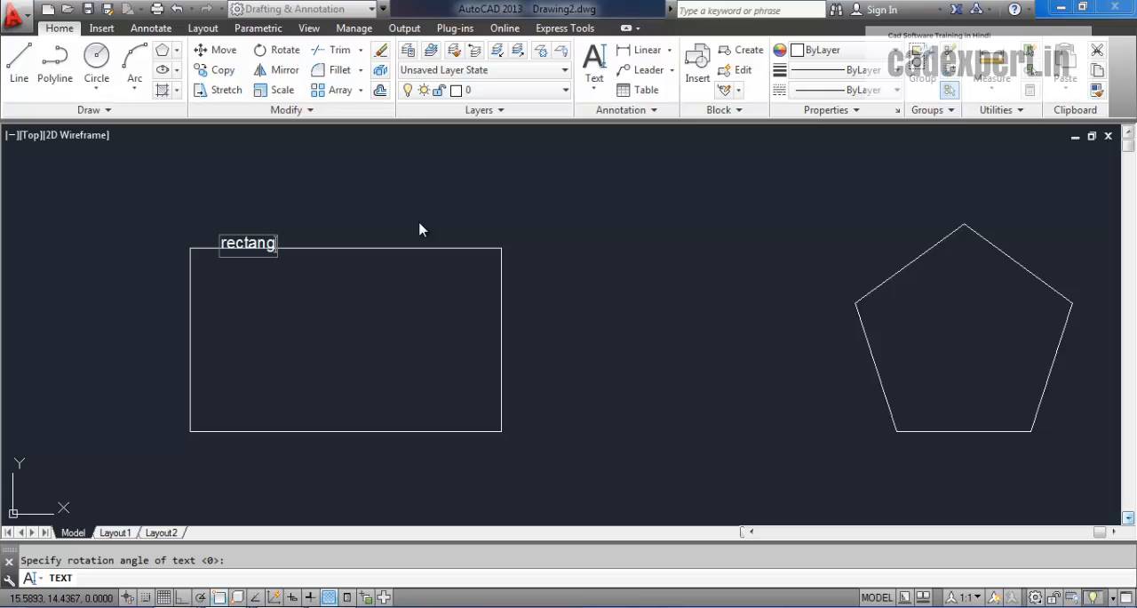
pyautogui.write('le')
pyautogui.click(313, 244)
pyautogui.press('Return')
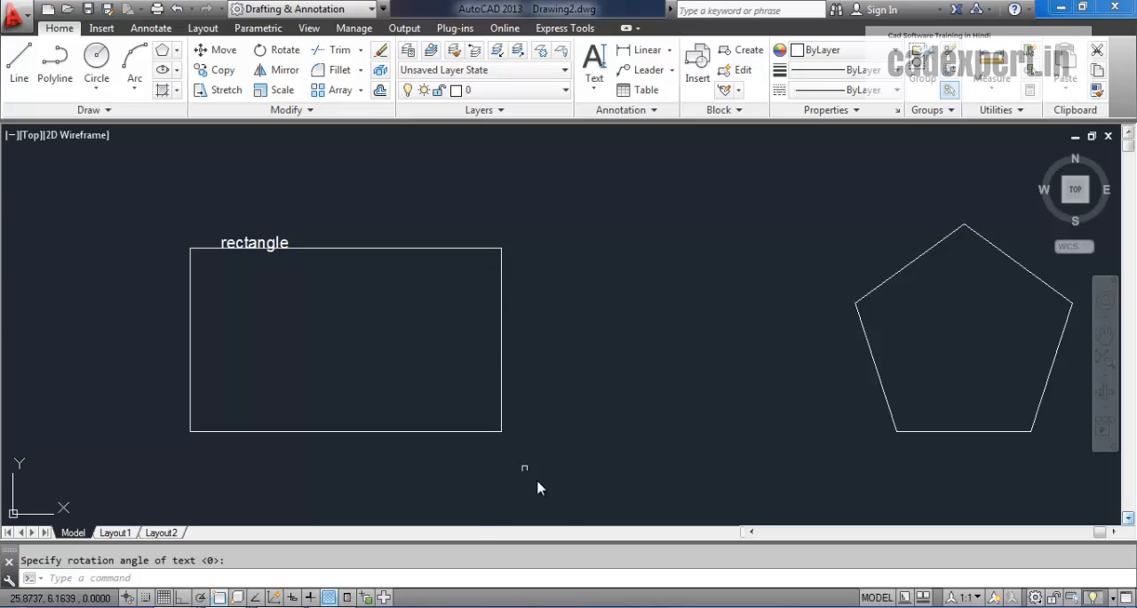
# Start another single-line text at the rectangle's lower-right corner, keeping the 0.4 height and setting the rotation angle to 90.
pyautogui.click(147, 579)
pyautogui.write('tex')
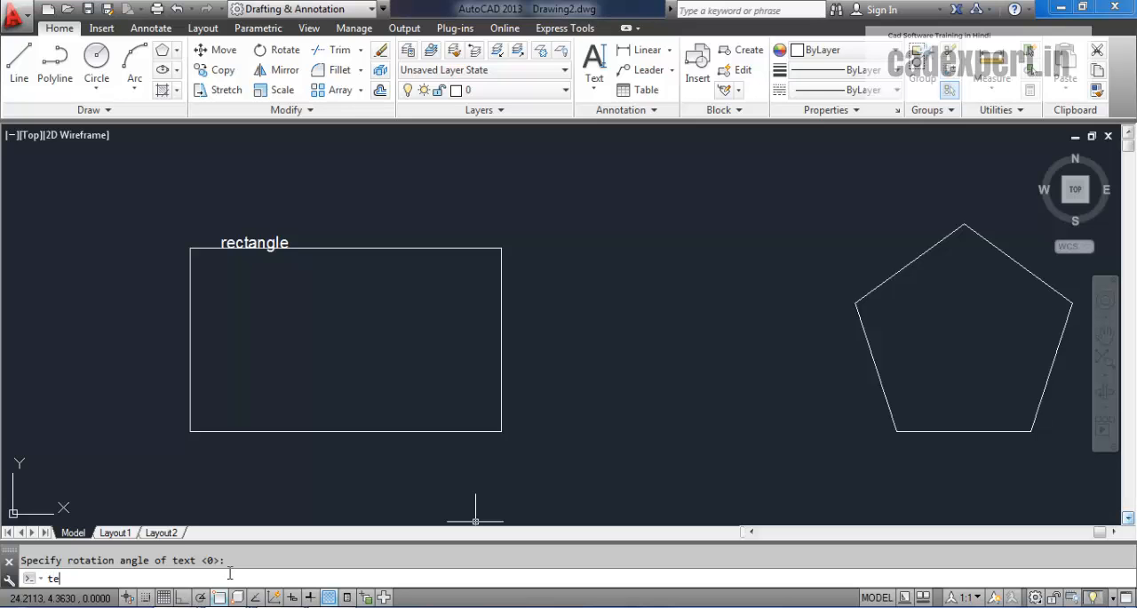
pyautogui.write('t')
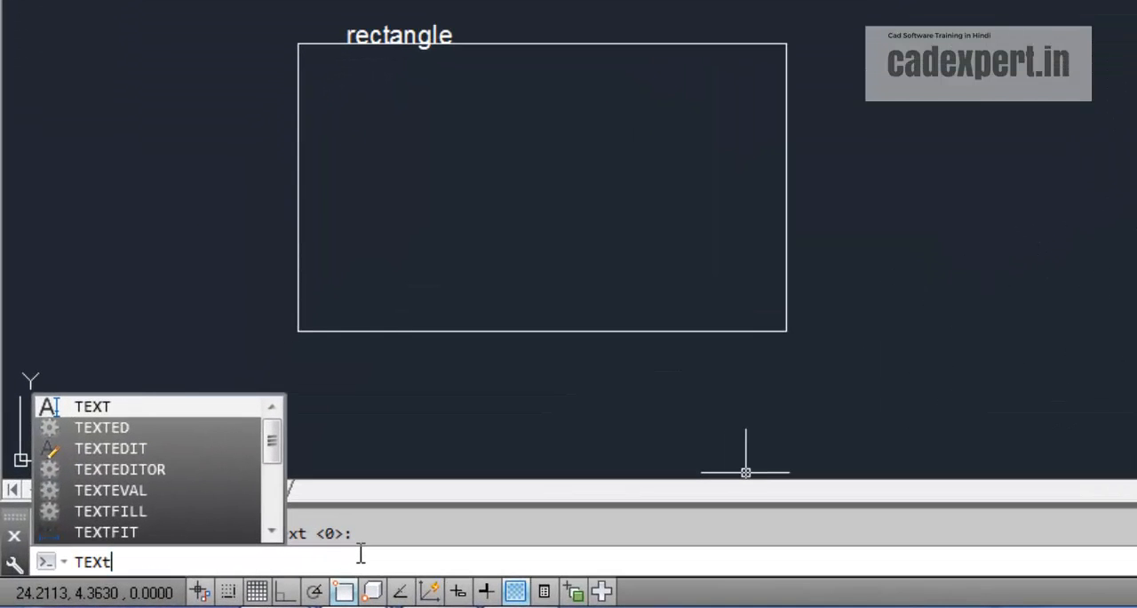
pyautogui.press('Return')
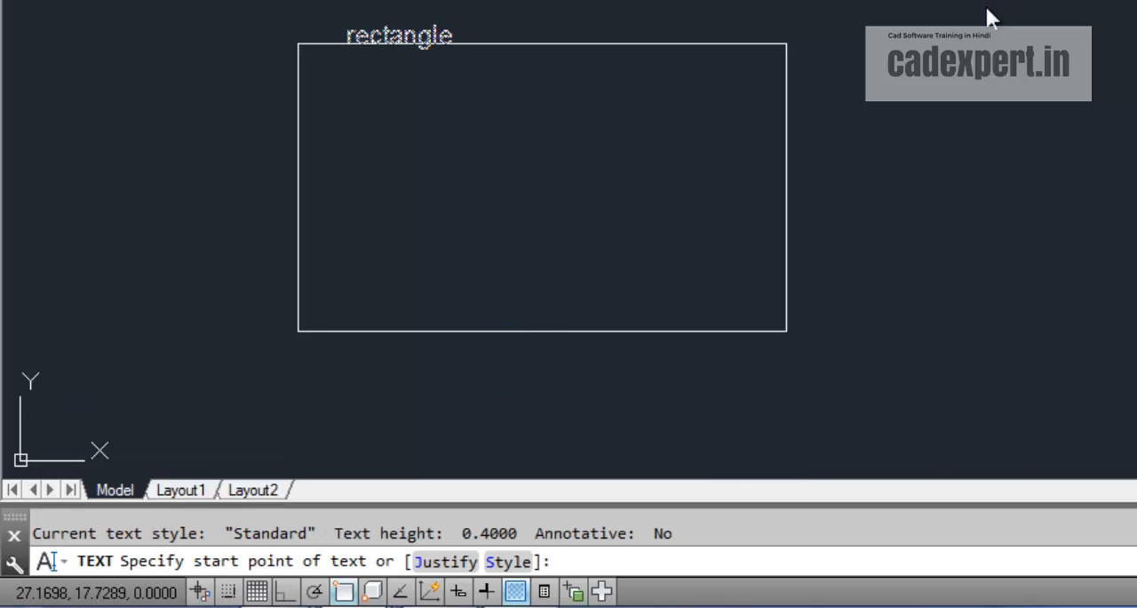
pyautogui.click(786, 331)
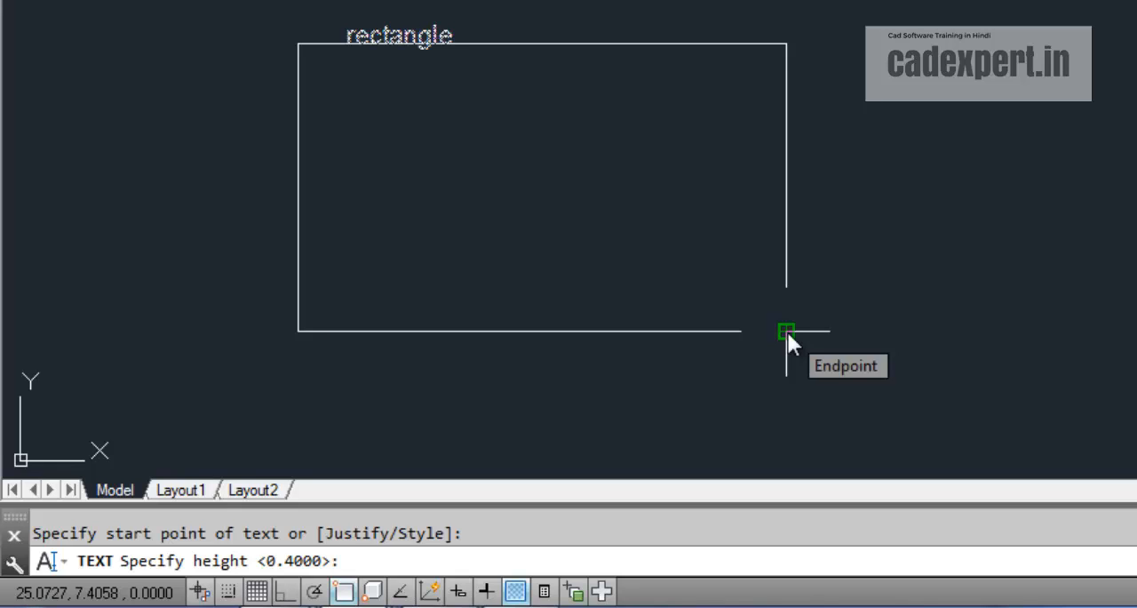
pyautogui.press('Return')
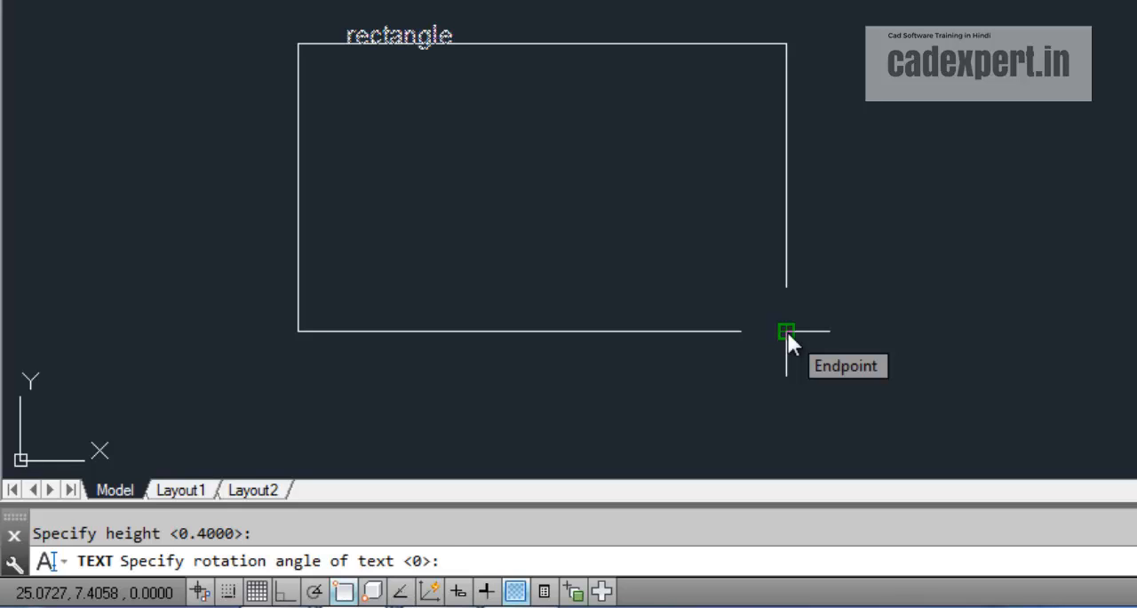
pyautogui.write('90')
pyautogui.press('Return')
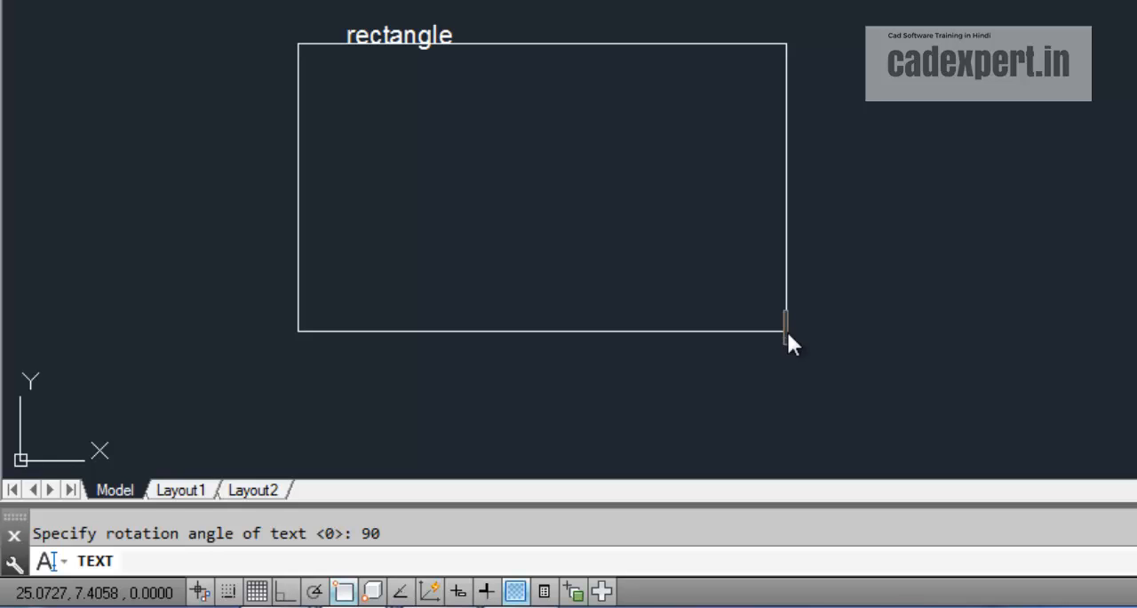
# Enter "RECTANGLE" as the vertical label's text and finish the text object.
pyautogui.write('RECTANGLE')
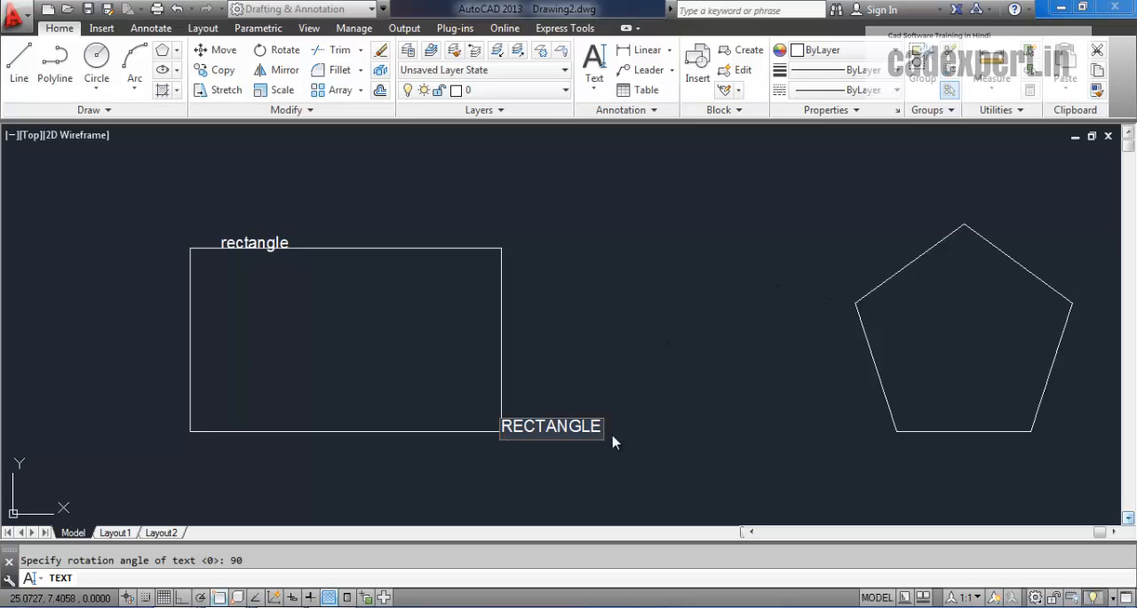
pyautogui.click(612, 376)
pyautogui.press('Return')
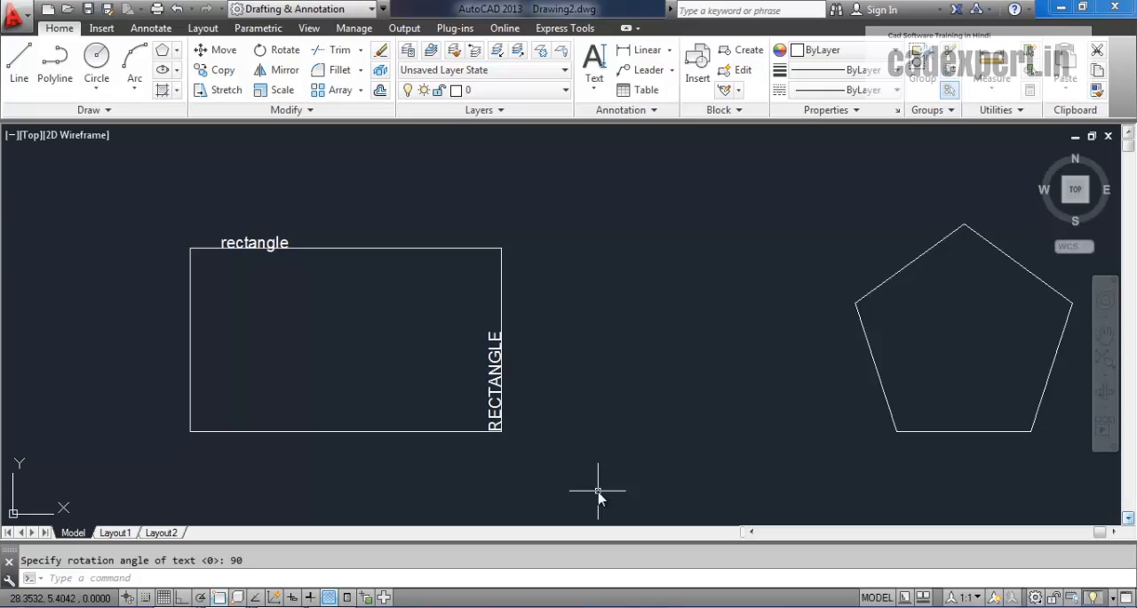
# Move the vertical RECTANGLE label about 1.4 units up along the rectangle's right edge, using the lower-right corner as base point.
pyautogui.write('M')
pyautogui.press('Return')
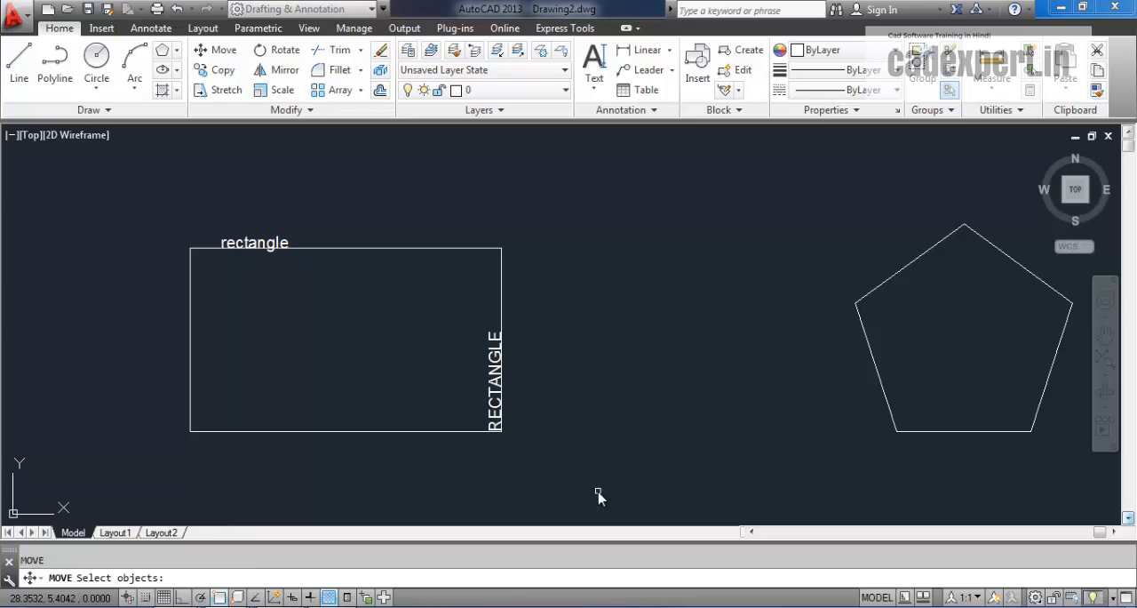
pyautogui.click(496, 387)
pyautogui.press('Return')
pyautogui.click(503, 432)
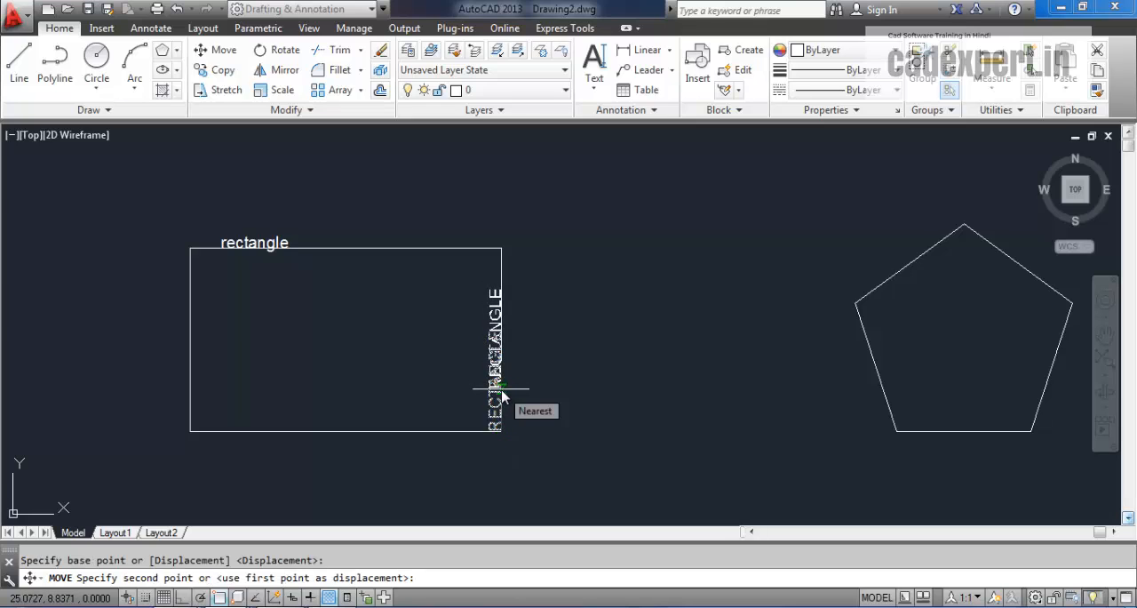
pyautogui.click(501, 389)
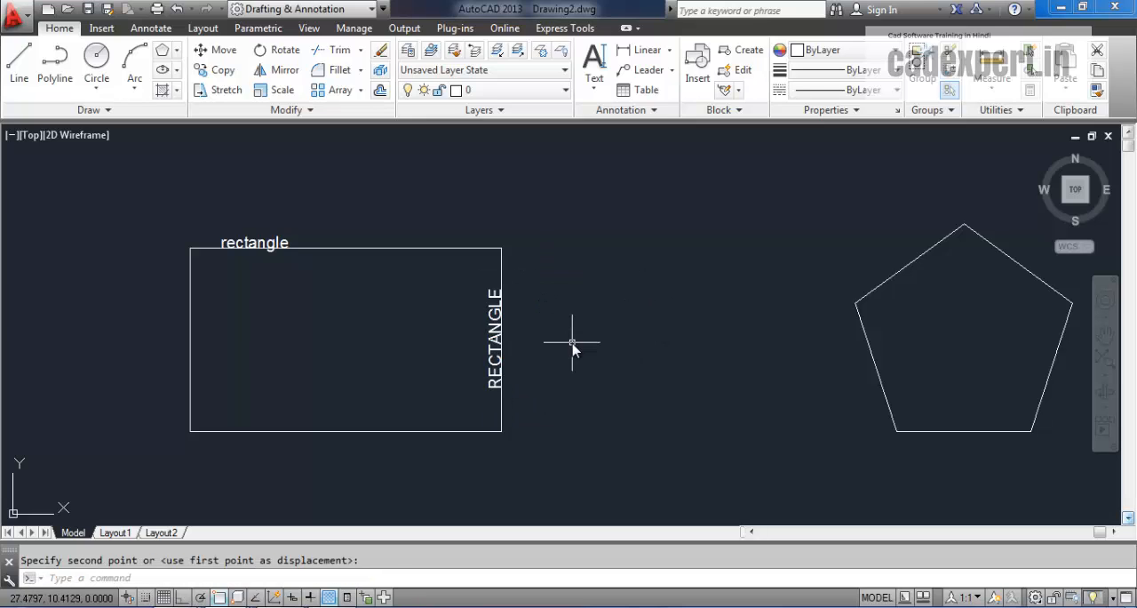
# Start single-line text at the pentagon's lower-left vertex with the default 0.4 height, aligning its rotation to the left vertex.
pyautogui.moveTo(593, 420)
pyautogui.mouseDown(button='middle')
pyautogui.moveTo(577, 417)
pyautogui.moveTo(568, 382)
pyautogui.moveTo(574, 402)
pyautogui.moveTo(535, 404)
pyautogui.mouseUp(button='middle')
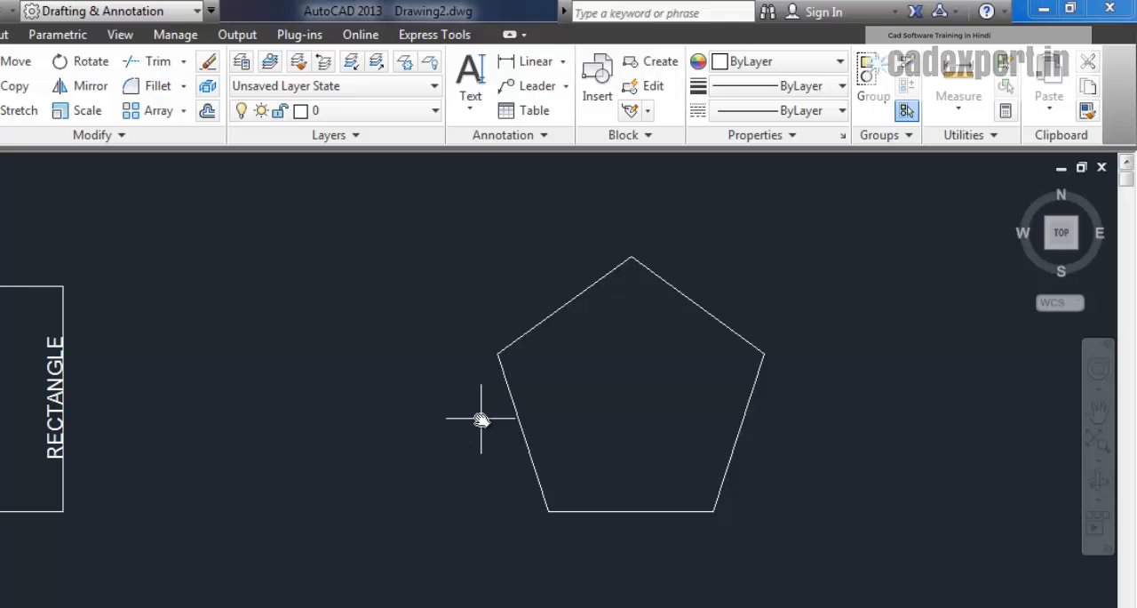
pyautogui.click(471, 108)
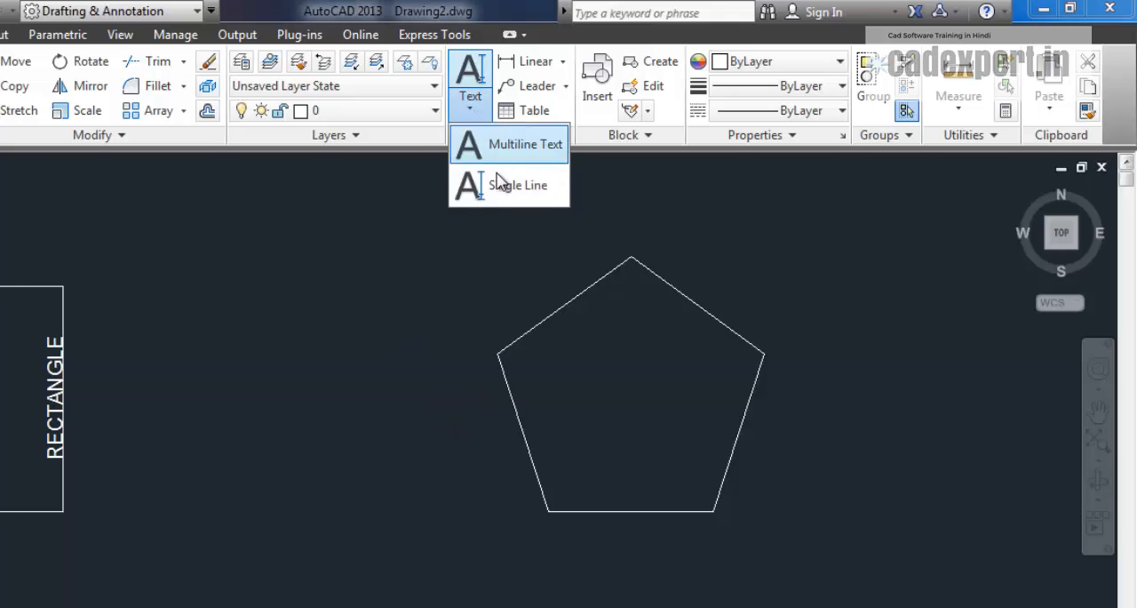
pyautogui.click(495, 193)
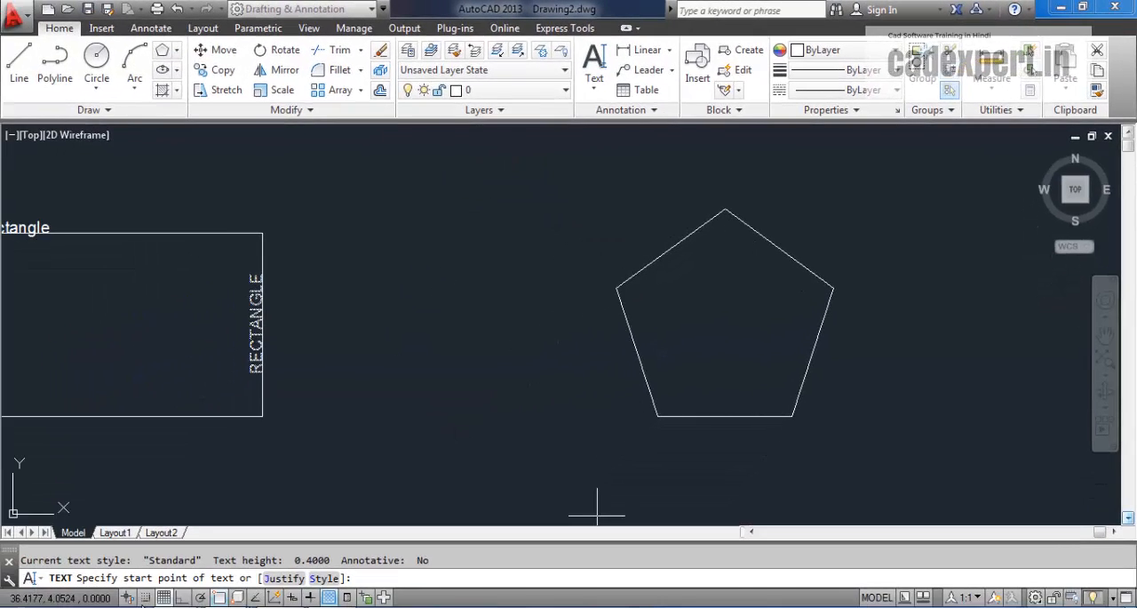
pyautogui.click(658, 415)
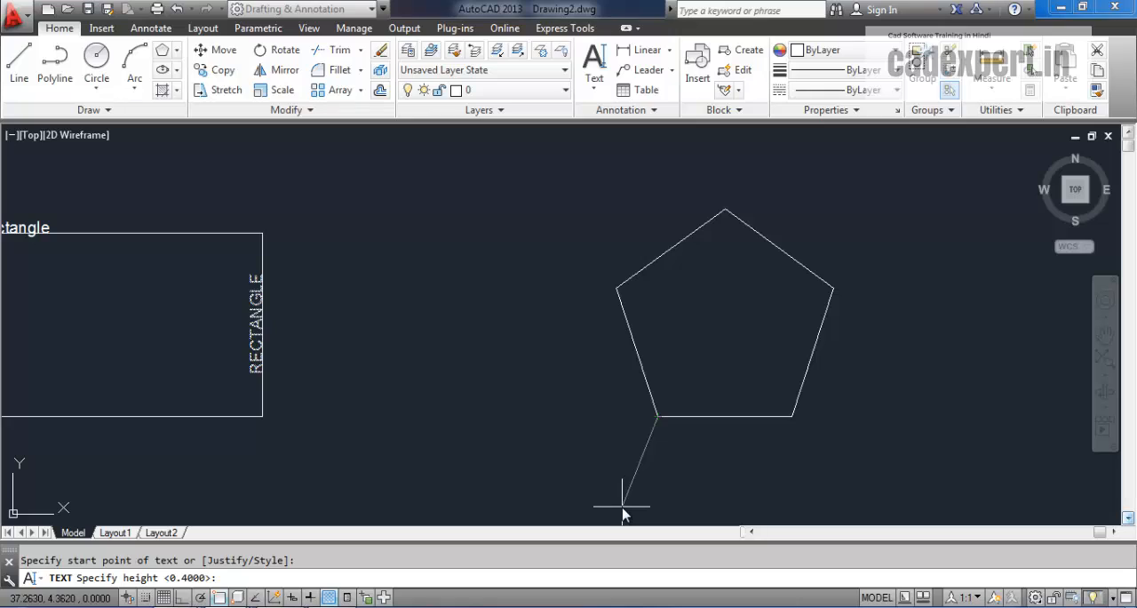
pyautogui.press('Return')
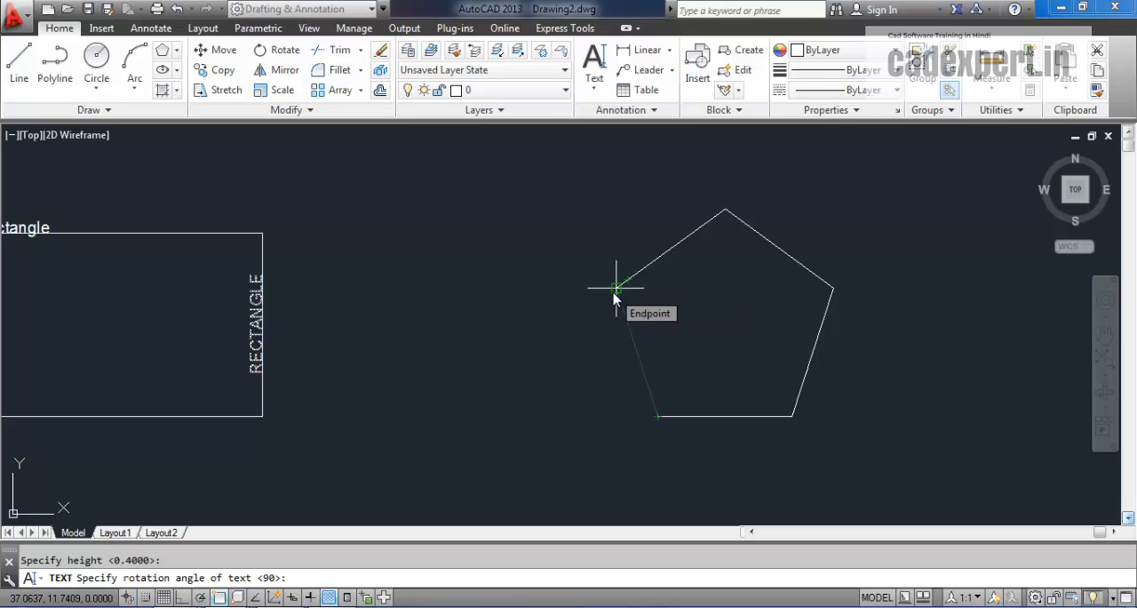
pyautogui.click(615, 290)
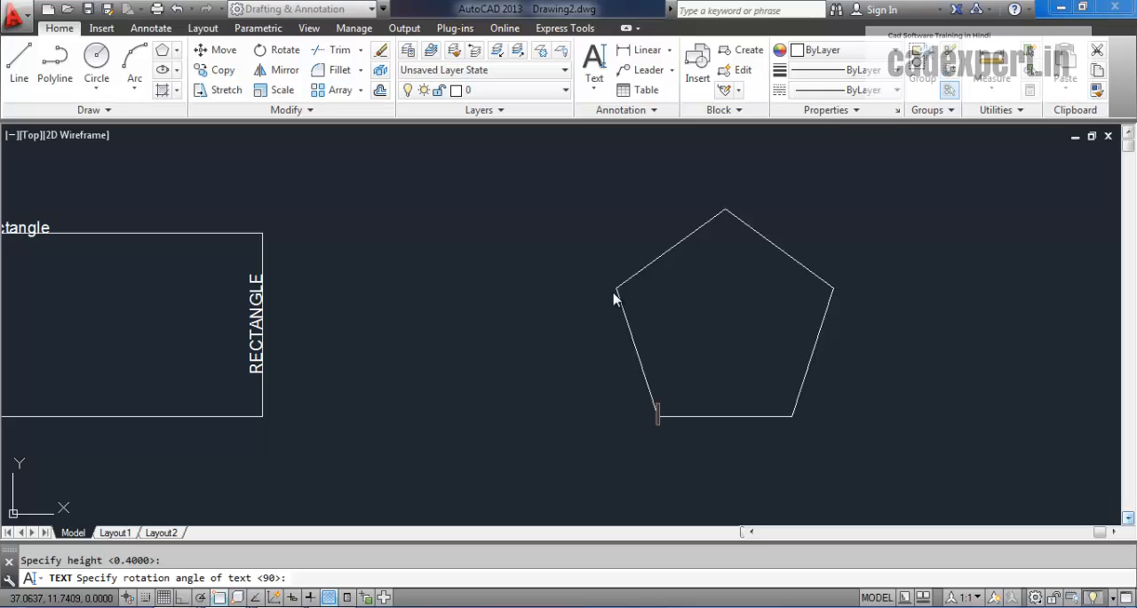
# Enter "PENTAGON" as the text along the pentagon's lower-left edge and finish the text object.
pyautogui.write('PENTAGON')
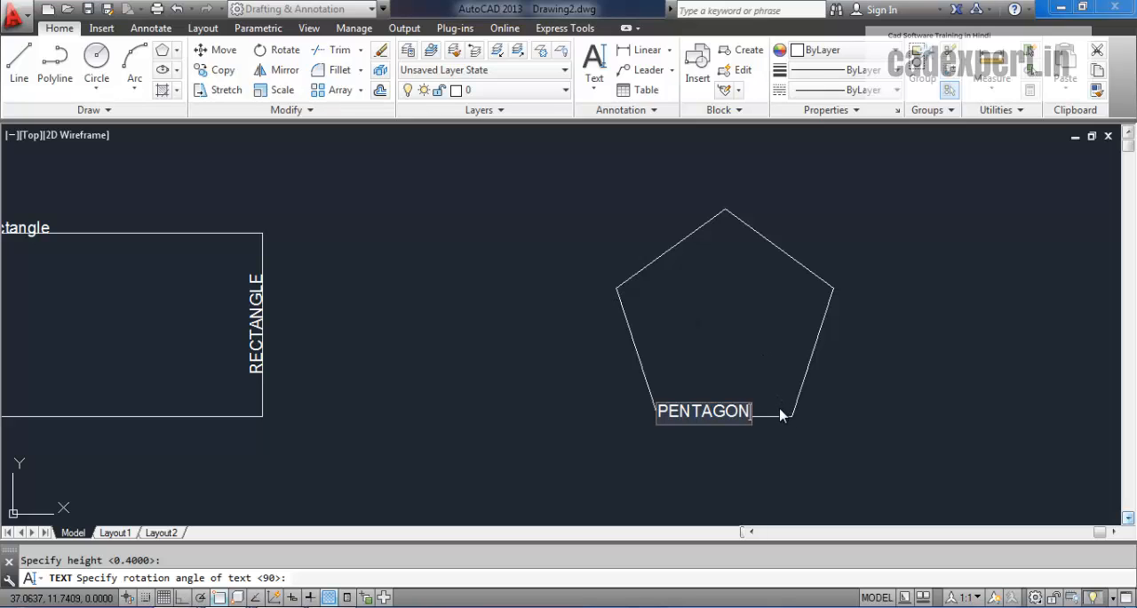
pyautogui.click(818, 426)
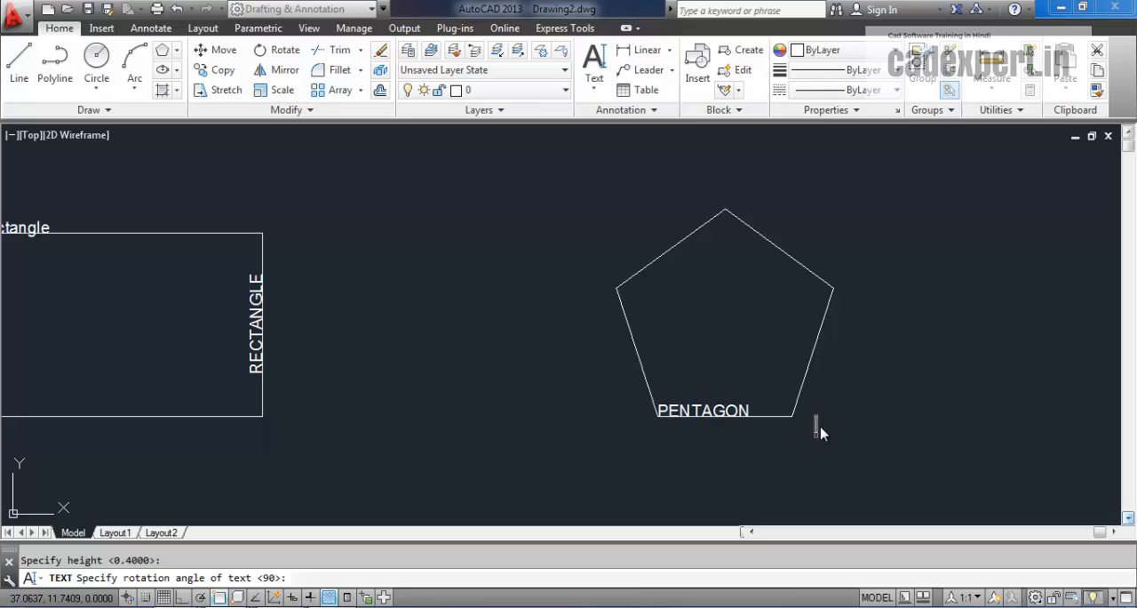
pyautogui.press('Return')
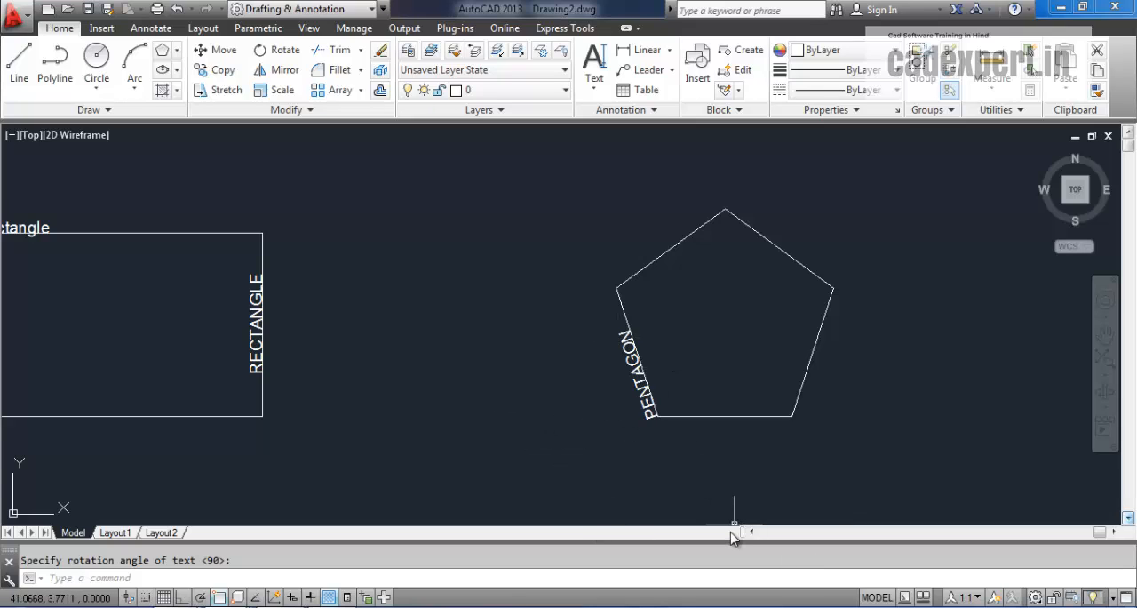
# Move the PENTAGON label about 0.6 units up along the pentagon's lower-left edge, using the lower-left vertex as base point.
pyautogui.write('m')
pyautogui.press('Return')
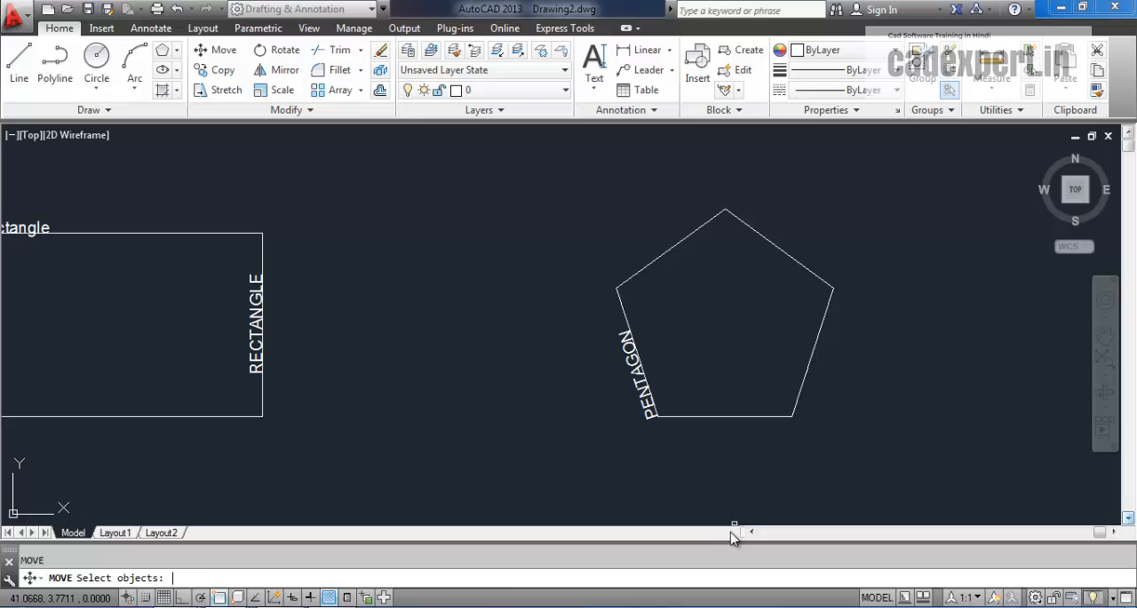
pyautogui.click(636, 393)
pyautogui.press('Return')
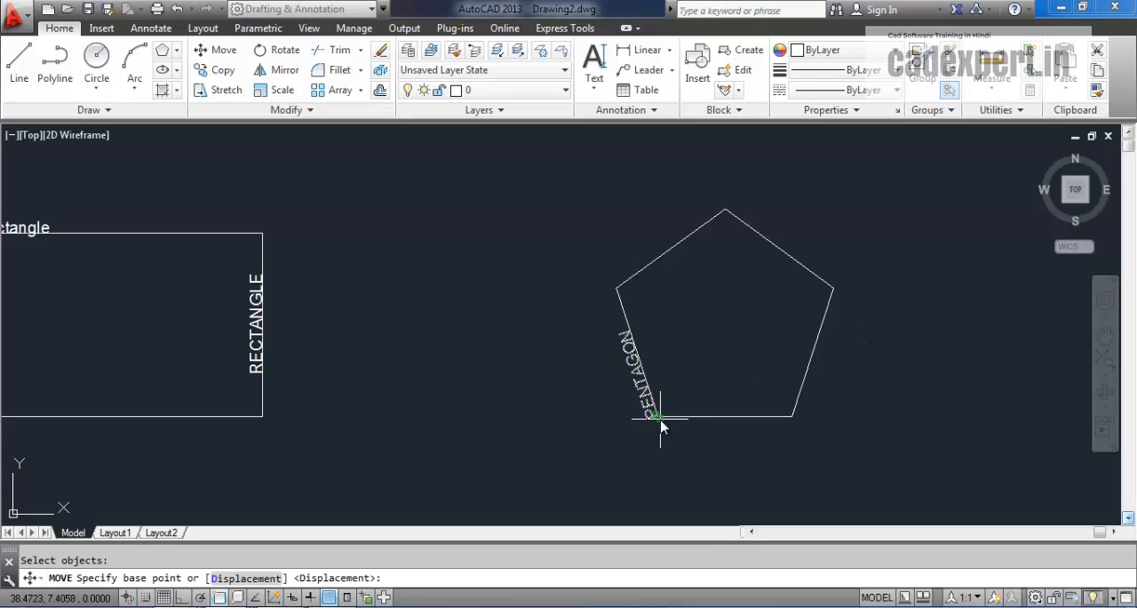
pyautogui.click(659, 423)
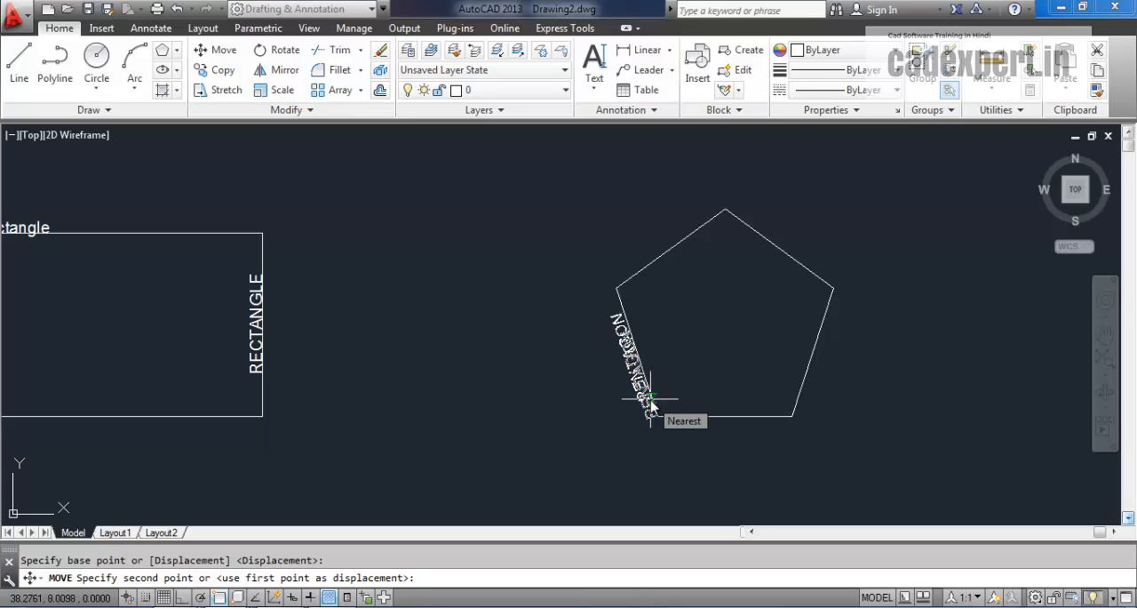
pyautogui.click(651, 404)
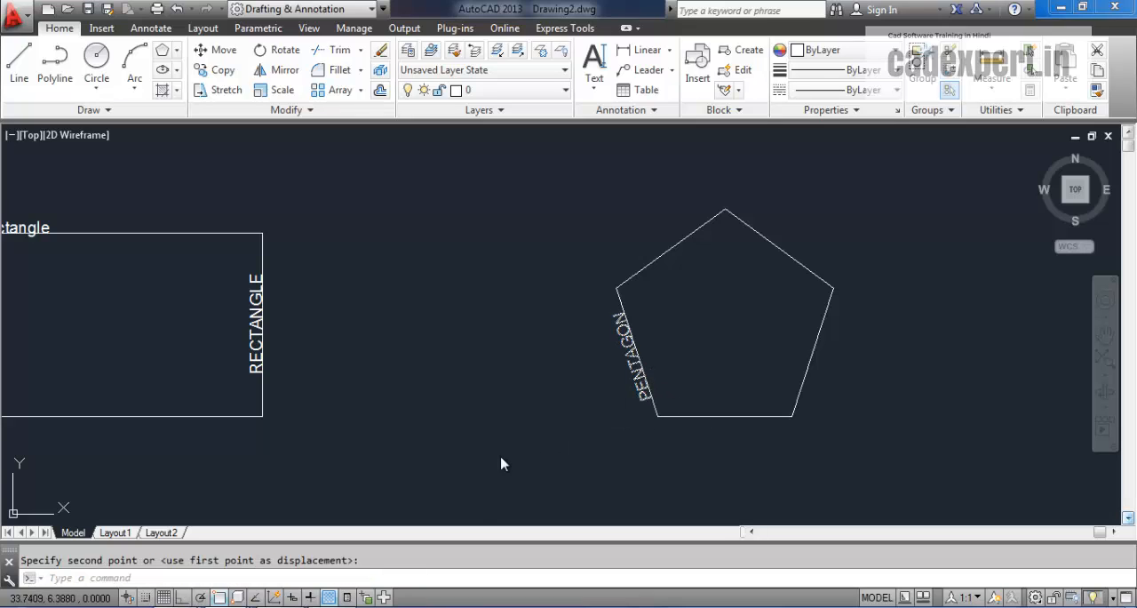
# Start single-line text with Fit justification, running its baseline from the rectangle's lower-left corner to its lower-right corner.
pyautogui.press('Escape')
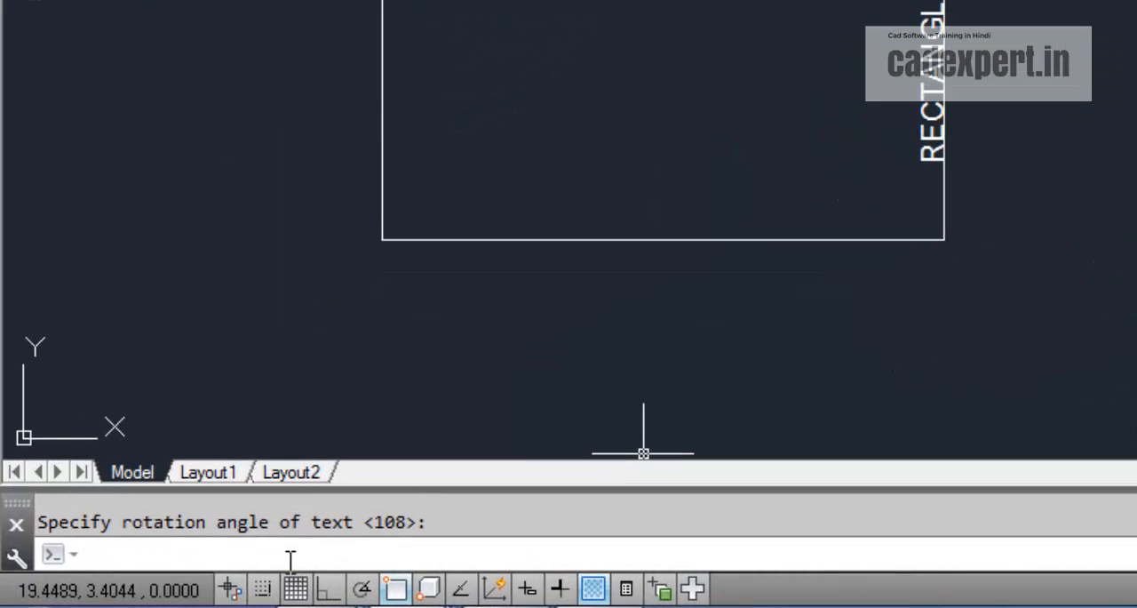
pyautogui.write('TEXT')
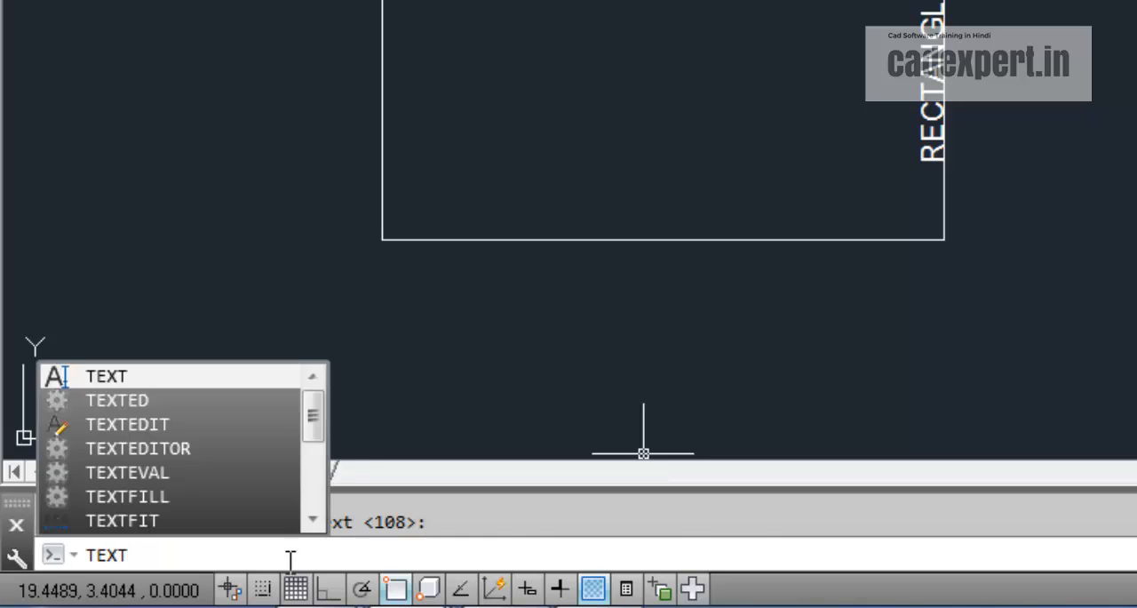
pyautogui.press('Return')
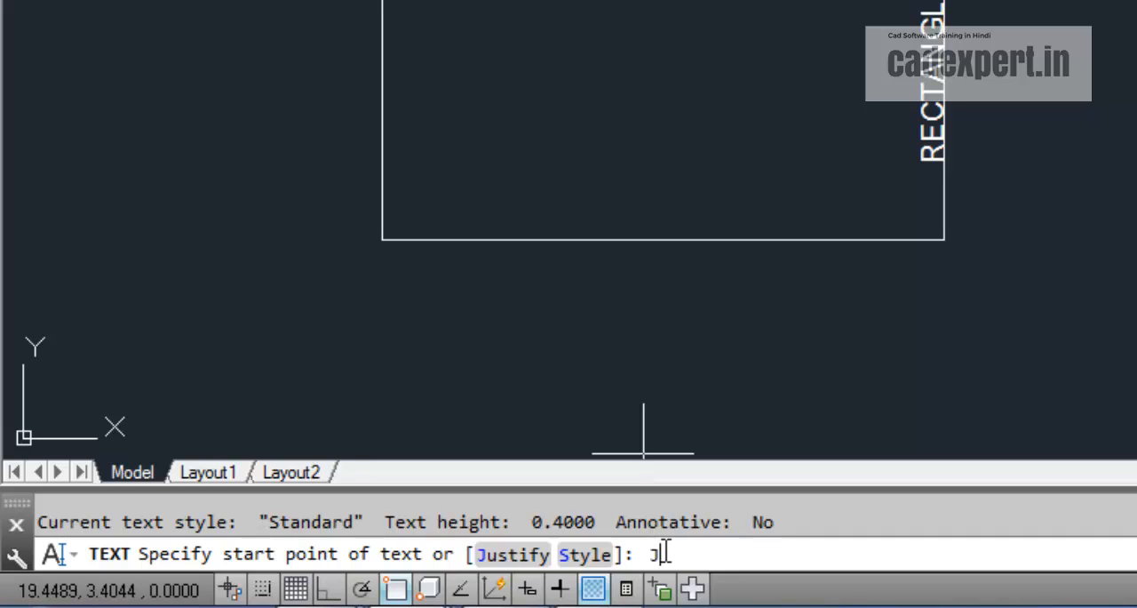
pyautogui.write('J')
pyautogui.press('Return')
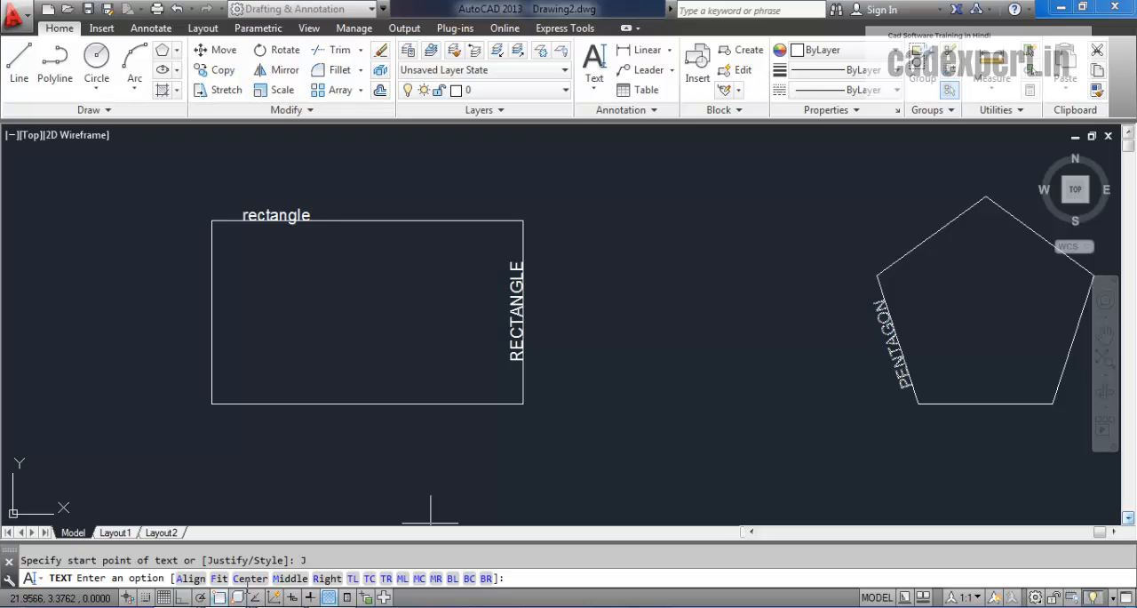
pyautogui.click(230, 580)
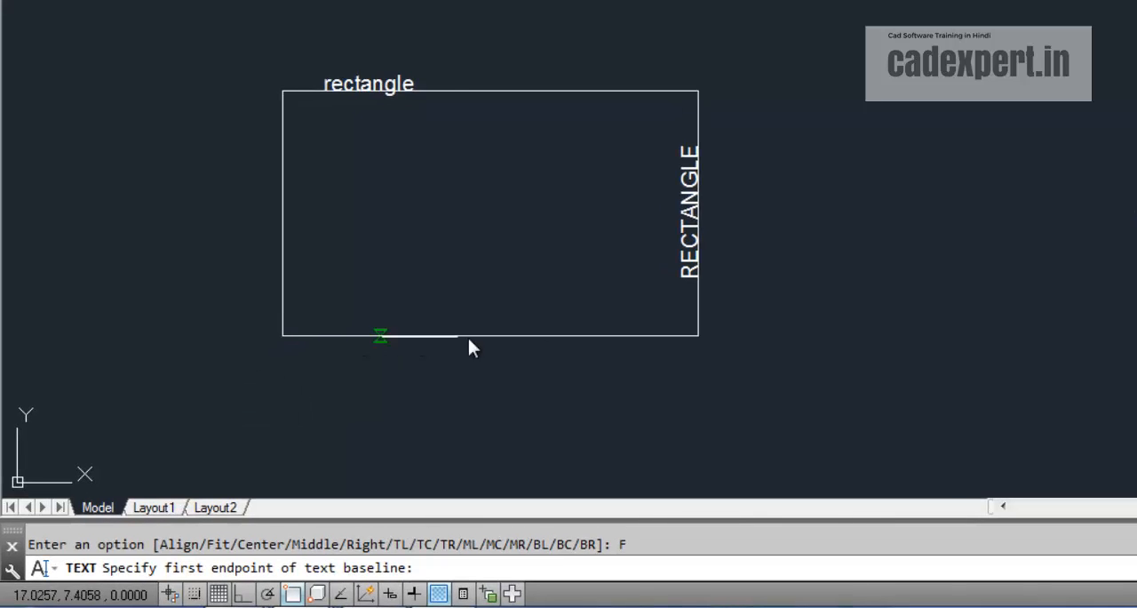
pyautogui.click(284, 345)
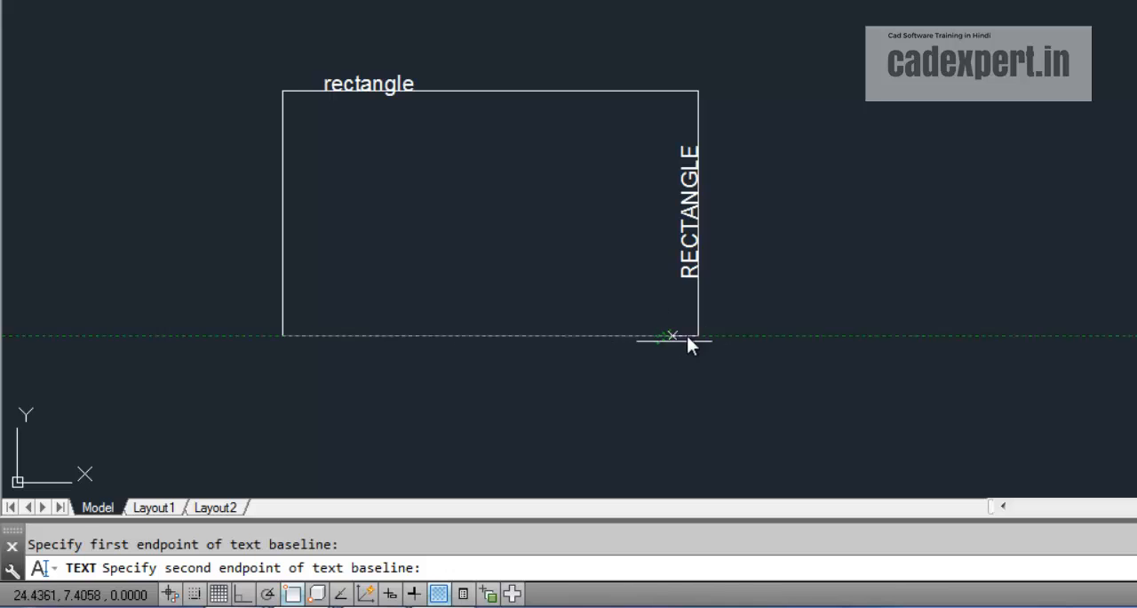
pyautogui.click(698, 336)
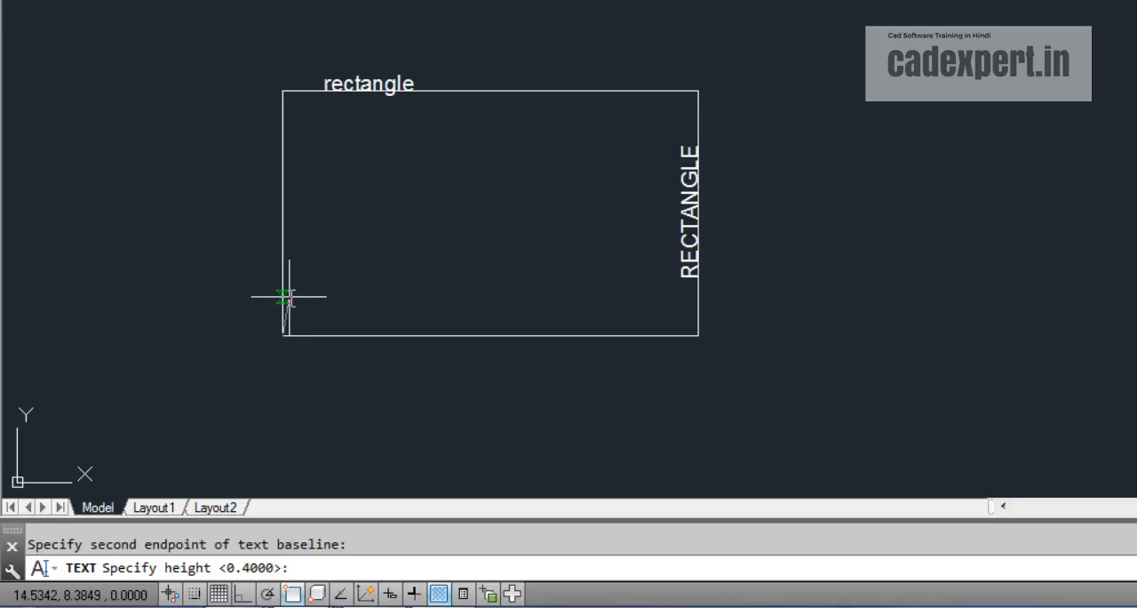
# Set the fitted text's height to 0.6, enter "GGHJGJGJGJGGGJJJGJJGJJG" along the rectangle's bottom edge and finish the text object.
pyautogui.write('.')
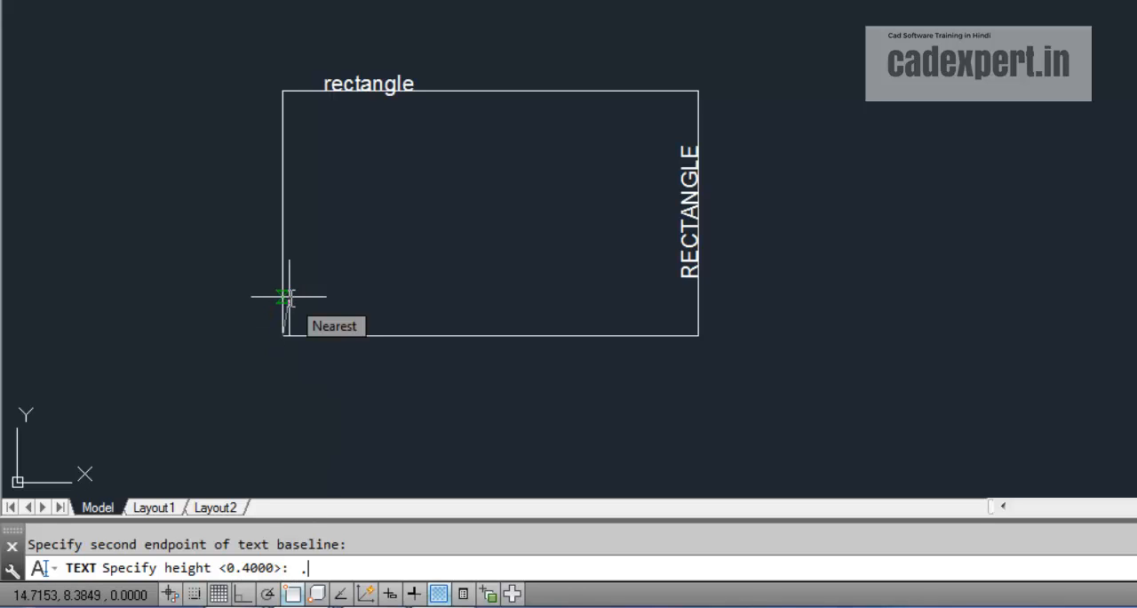
pyautogui.write('6')
pyautogui.press('Return')
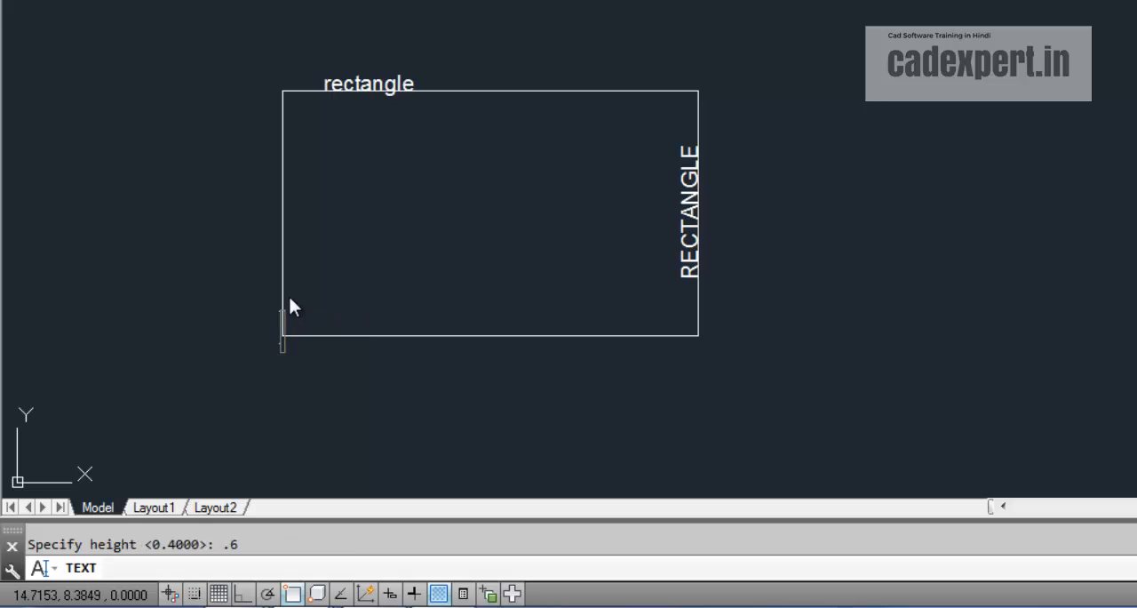
pyautogui.write('GG')
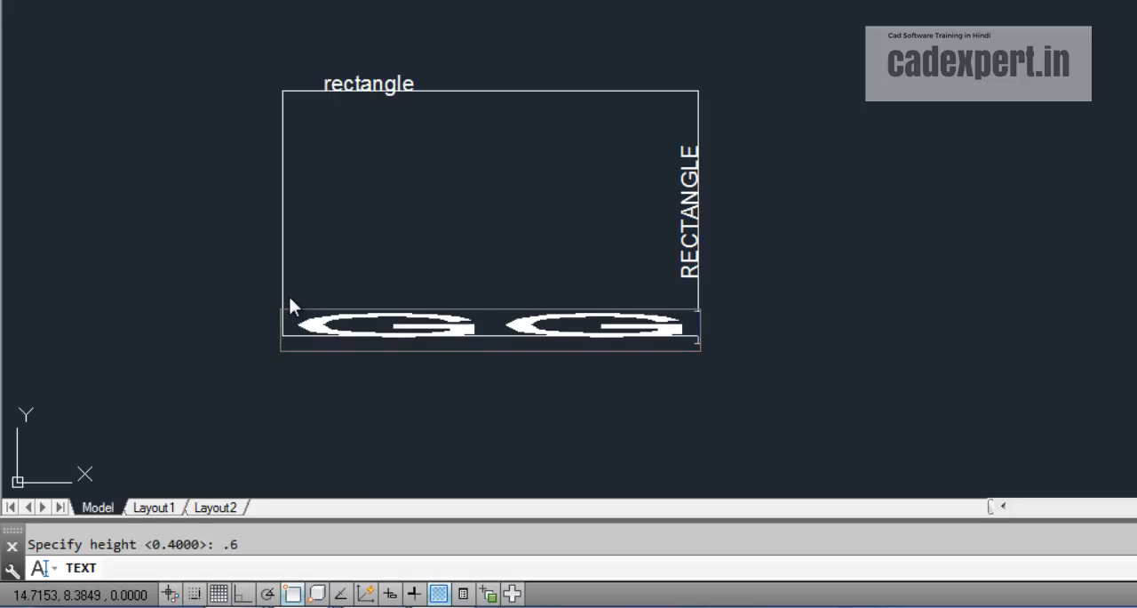
pyautogui.write('HJGJGJGJGGGJJJ')
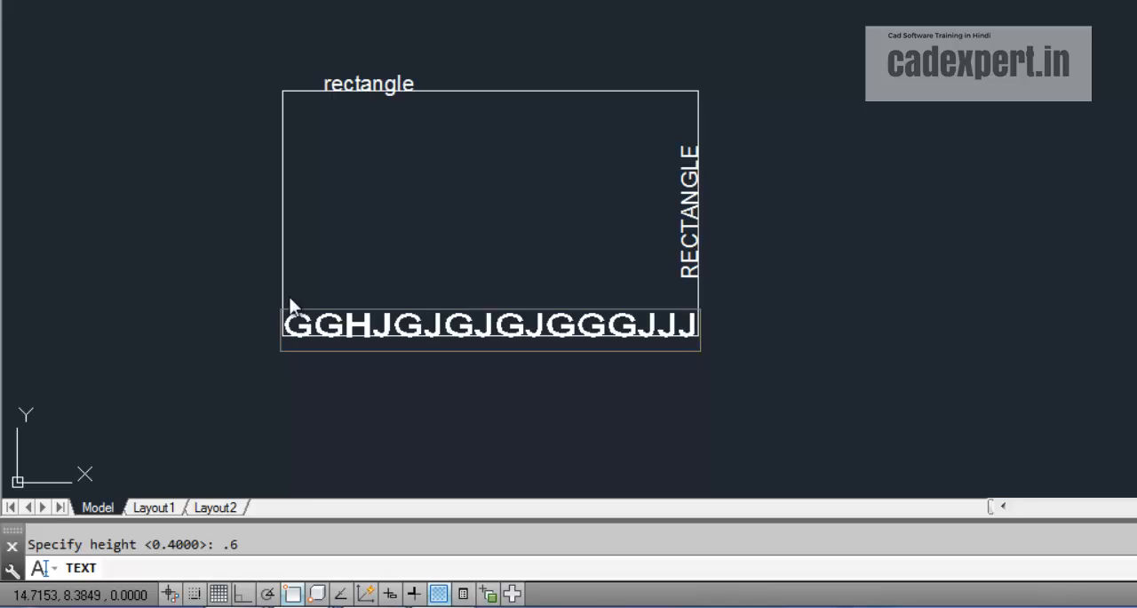
pyautogui.write('GJJGJJG')
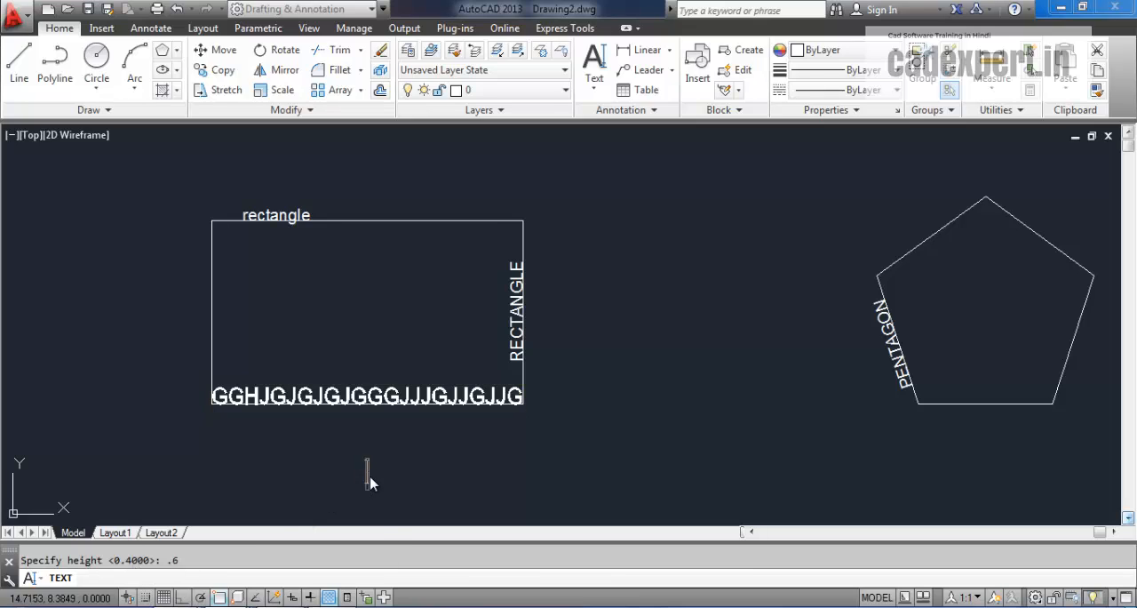
pyautogui.press('Escape')
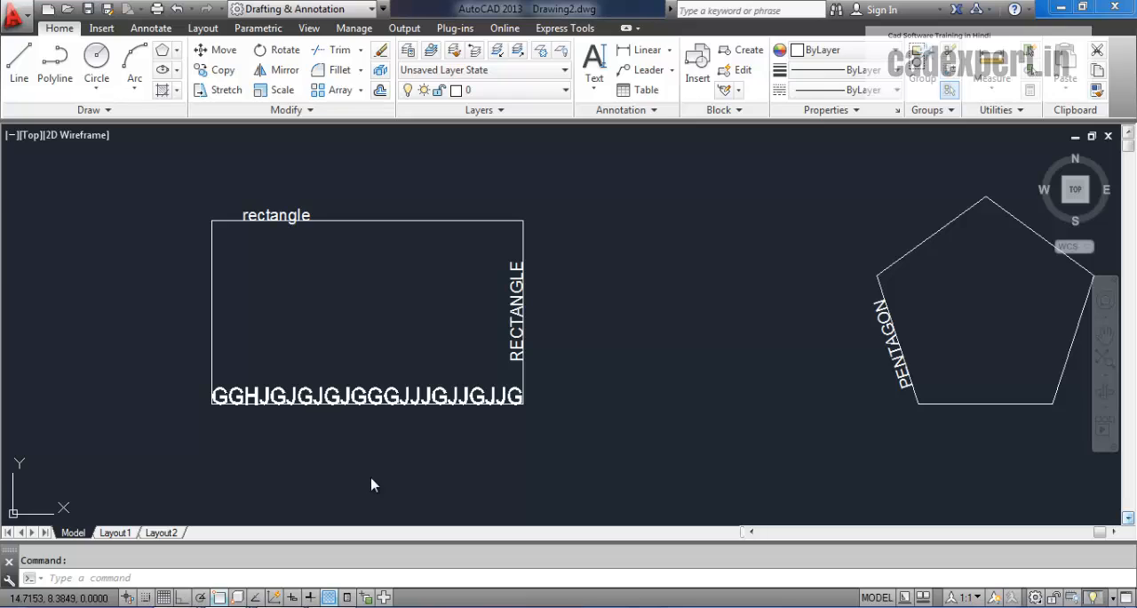
# Start single-line text with top-left (TL) justification at the rectangle's upper-left corner, using the default 0.6 height and 0 rotation.
pyautogui.write('text')
pyautogui.press('Return')
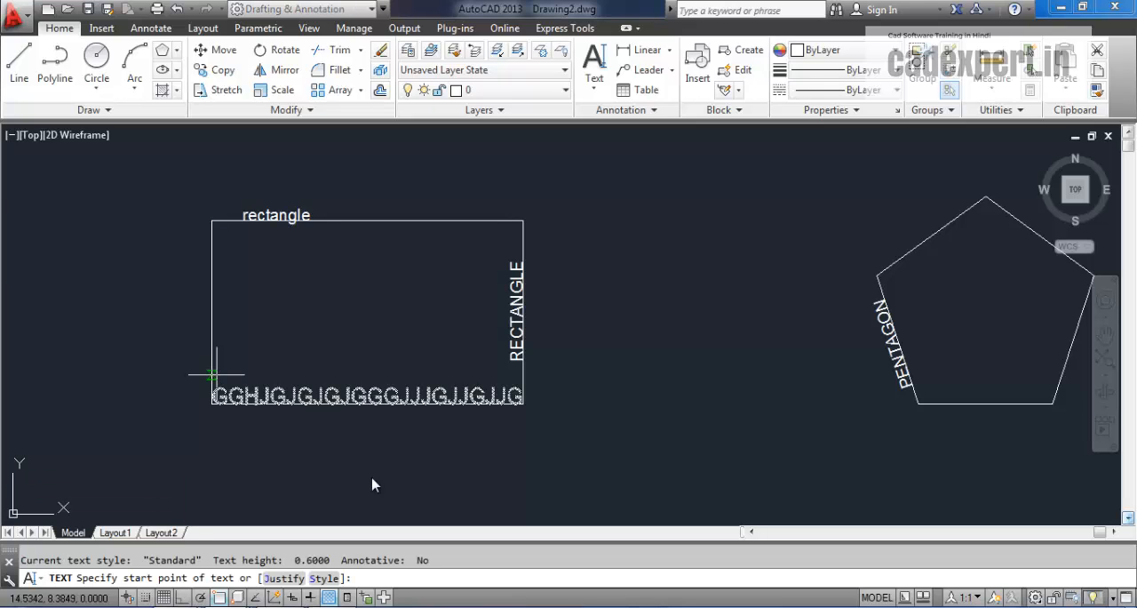
pyautogui.write('j')
pyautogui.press('Return')
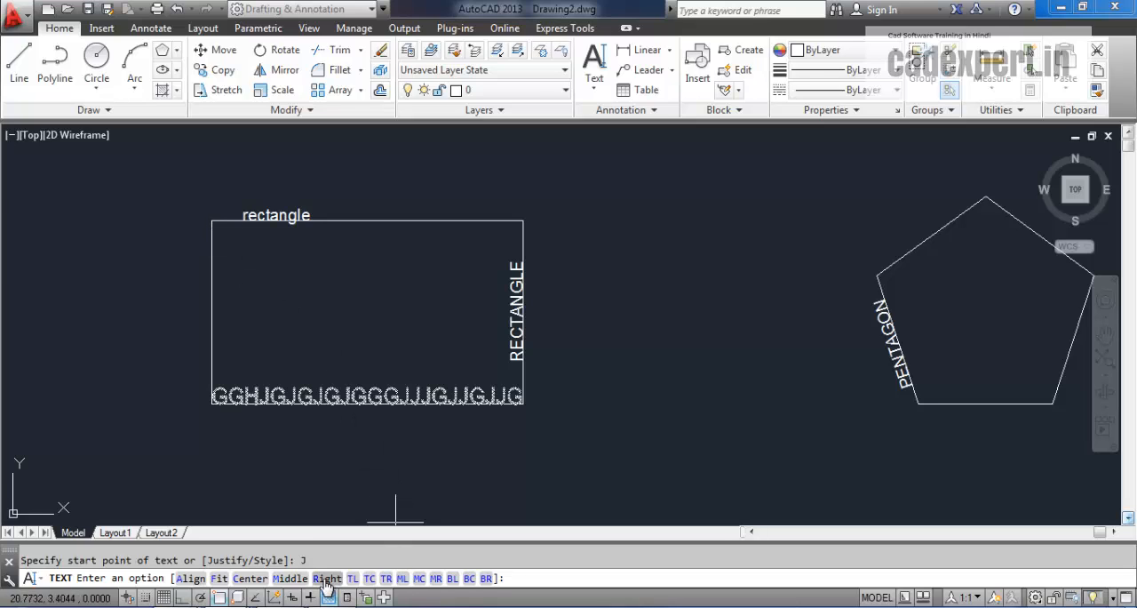
pyautogui.click(353, 579)
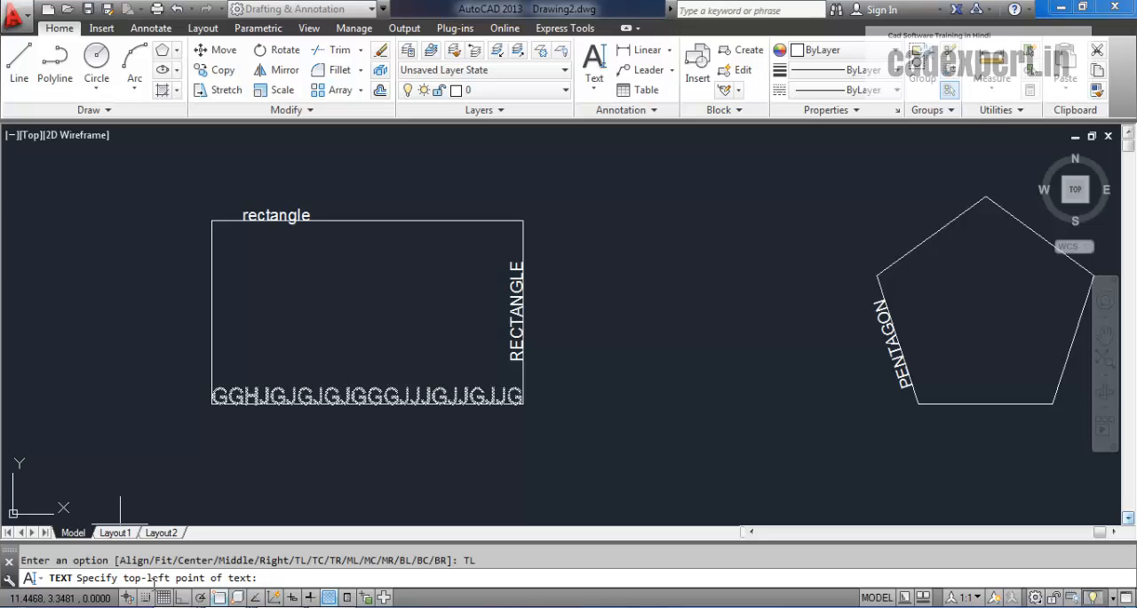
pyautogui.click(213, 221)
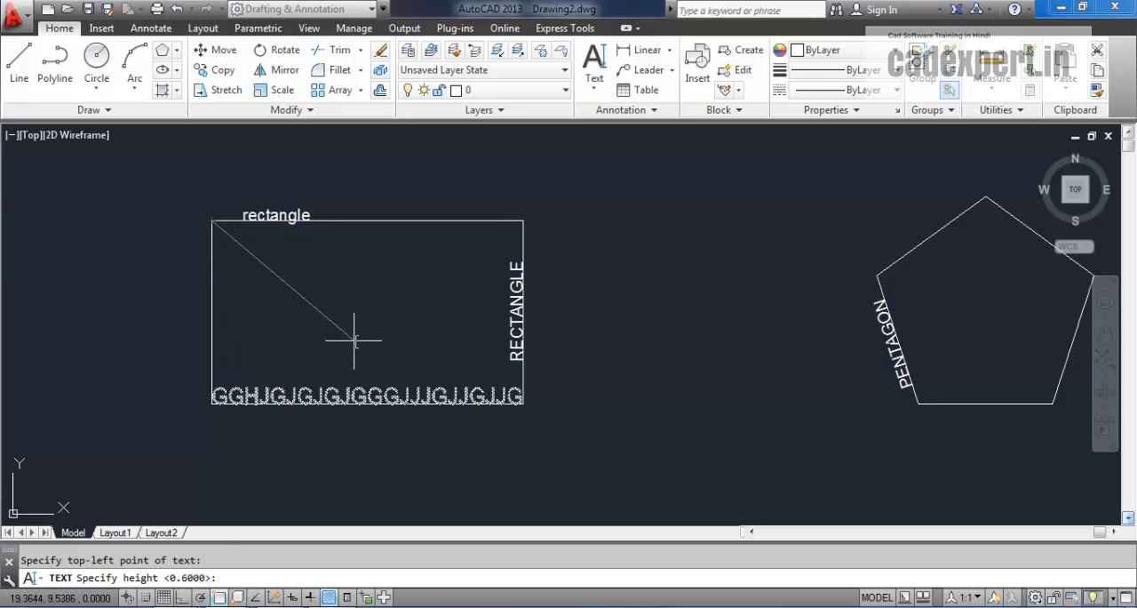
pyautogui.press('Return')
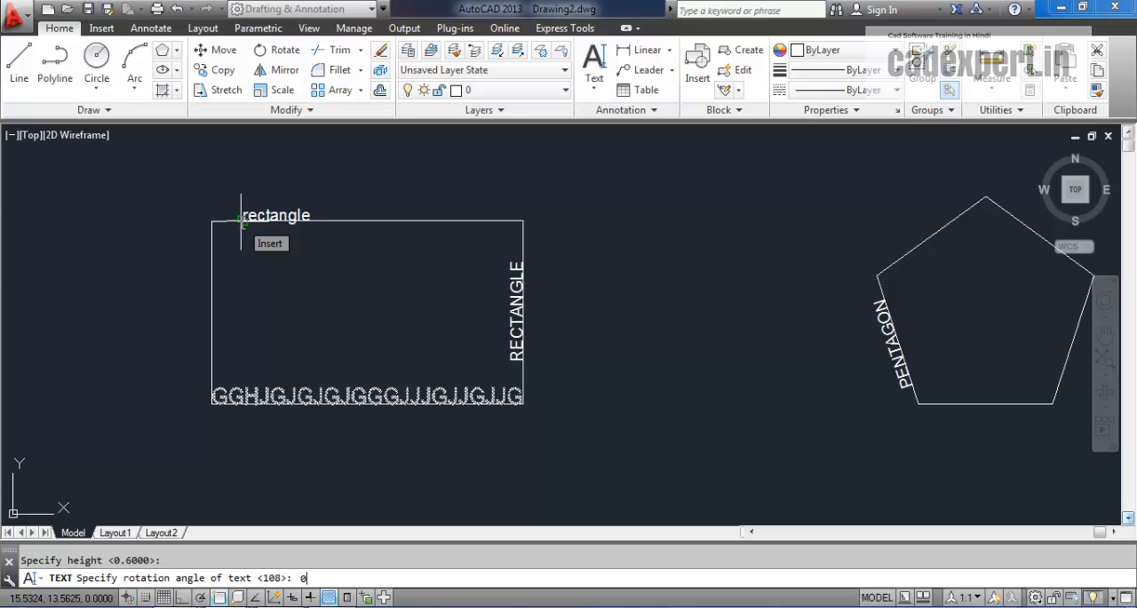
pyautogui.press('Return')
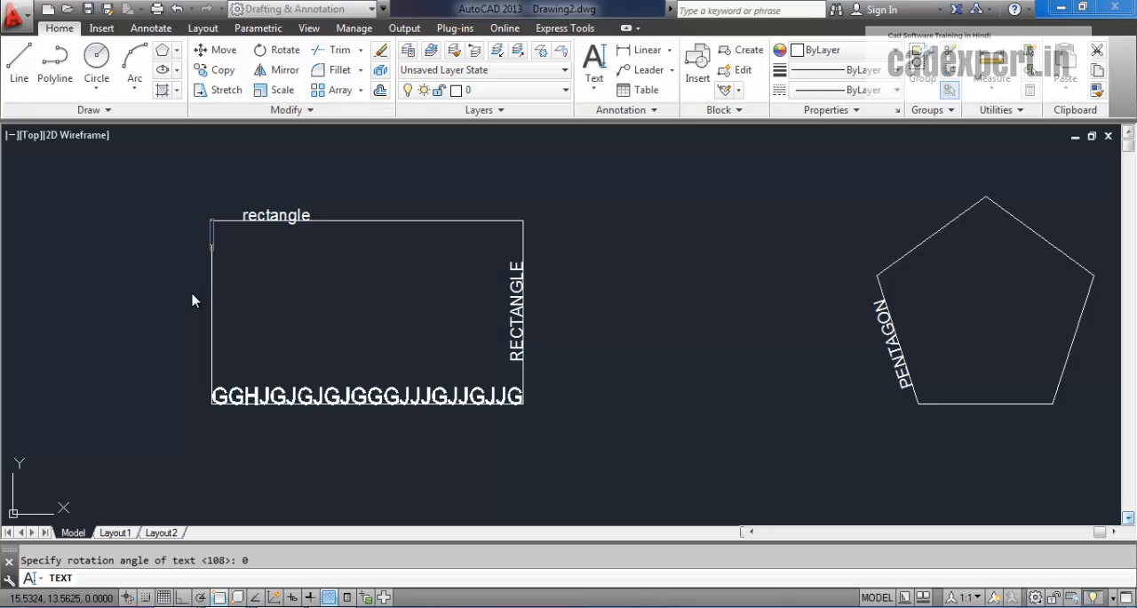
# Enter "RECTANGLE" as the text inside the rectangle's upper-left corner and finish the text object.
pyautogui.write('RE')
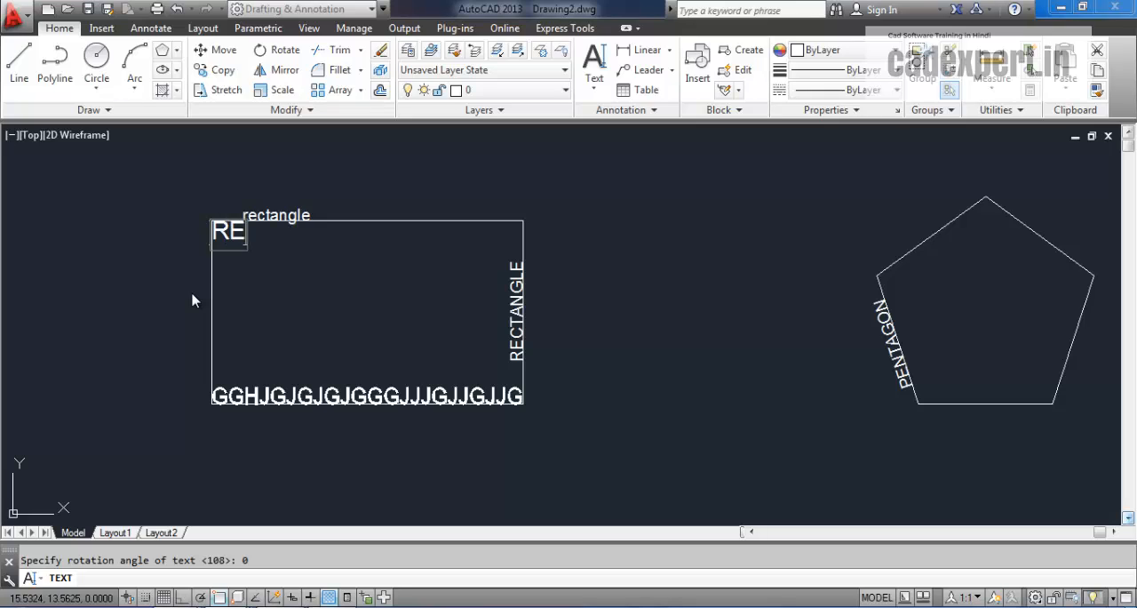
pyautogui.write('CTAN')
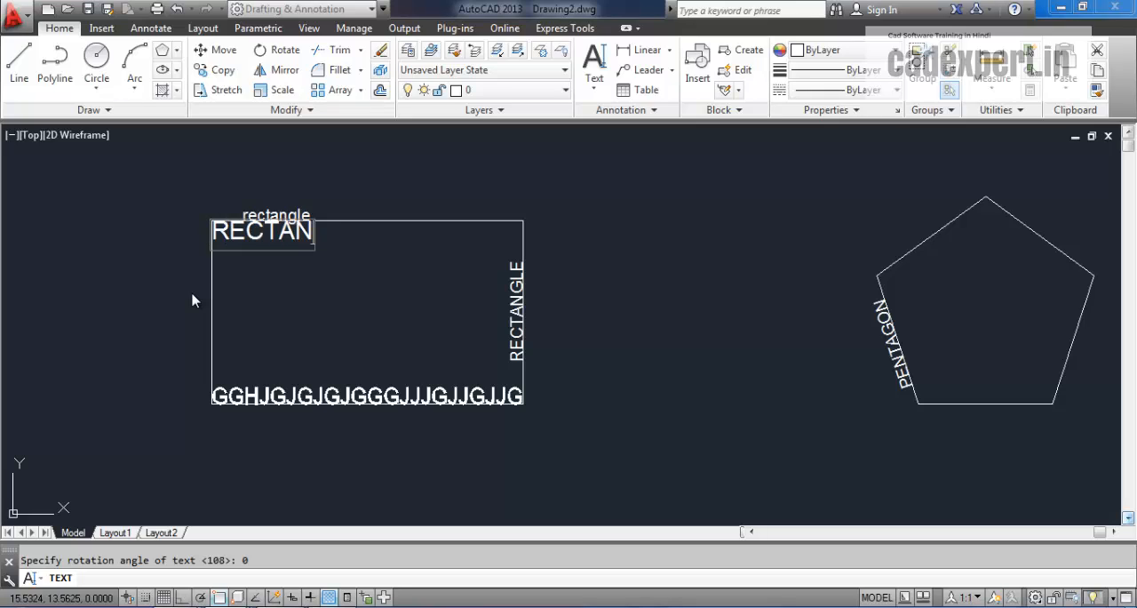
pyautogui.write('GLE')
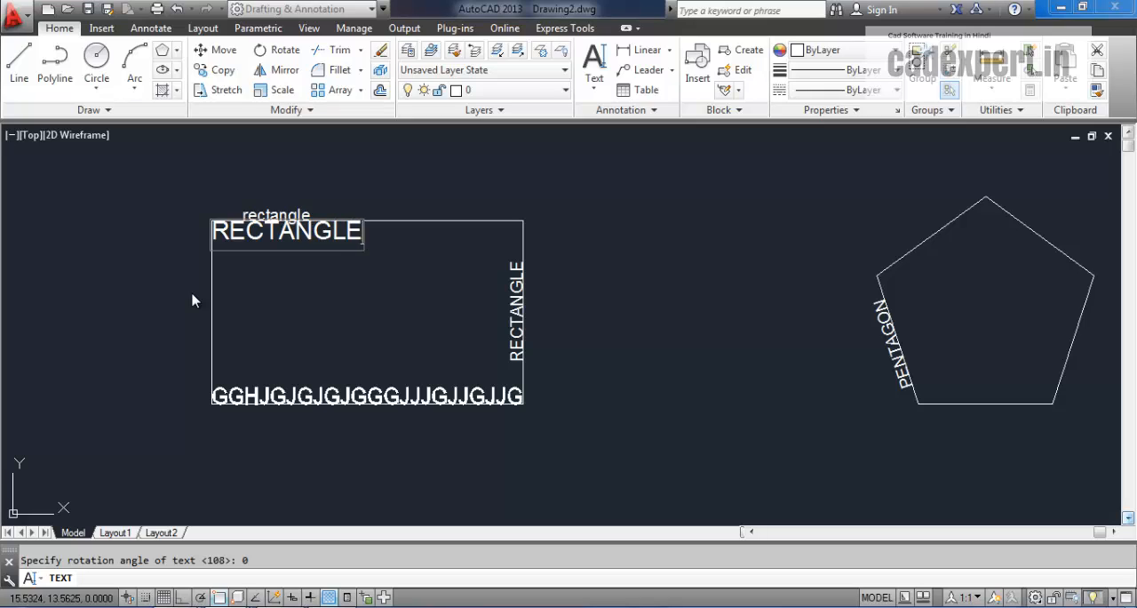
pyautogui.click(400, 269)
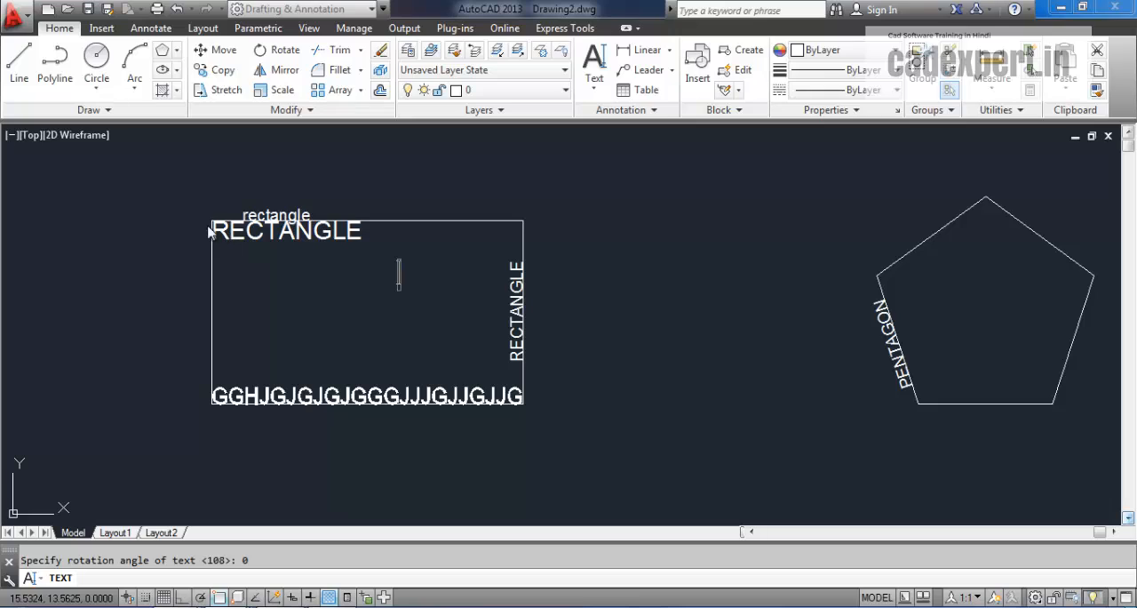
pyautogui.click(382, 258)
pyautogui.press('Escape')
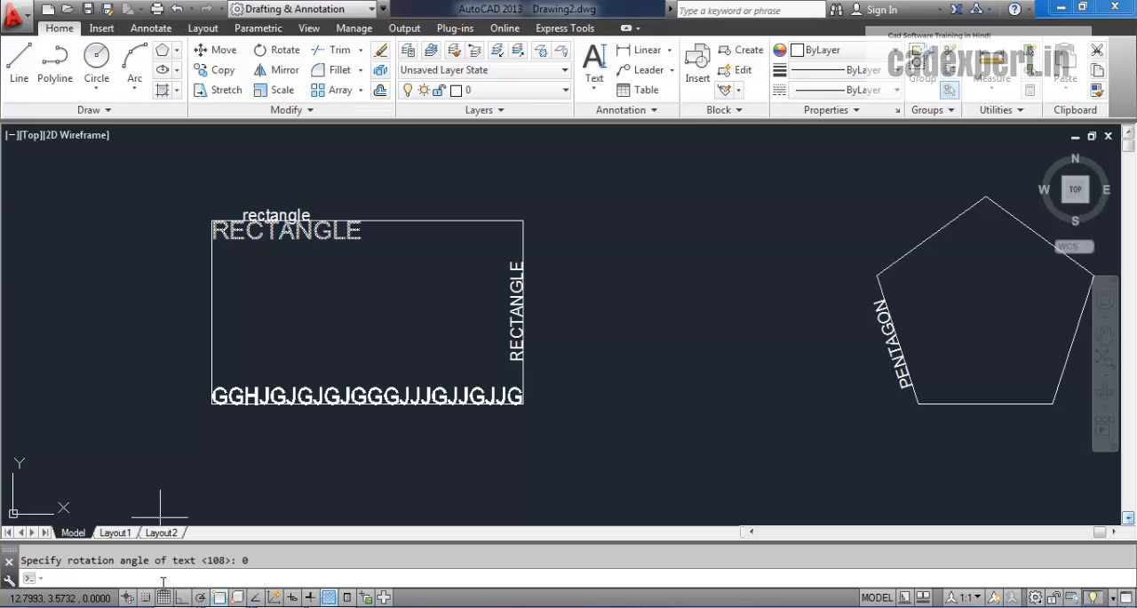
# Start single-line text with bottom-left (BL) justification at the pentagon's lower-left vertex, accepting the default 0.6 height and 0 rotation.
pyautogui.press('Return')
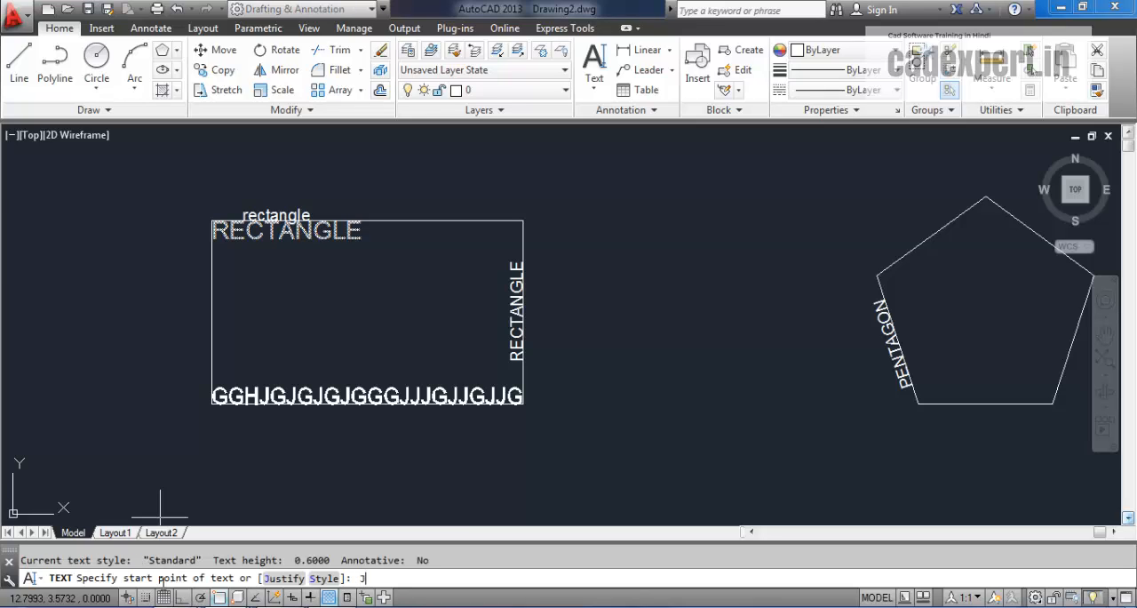
pyautogui.press('Return')
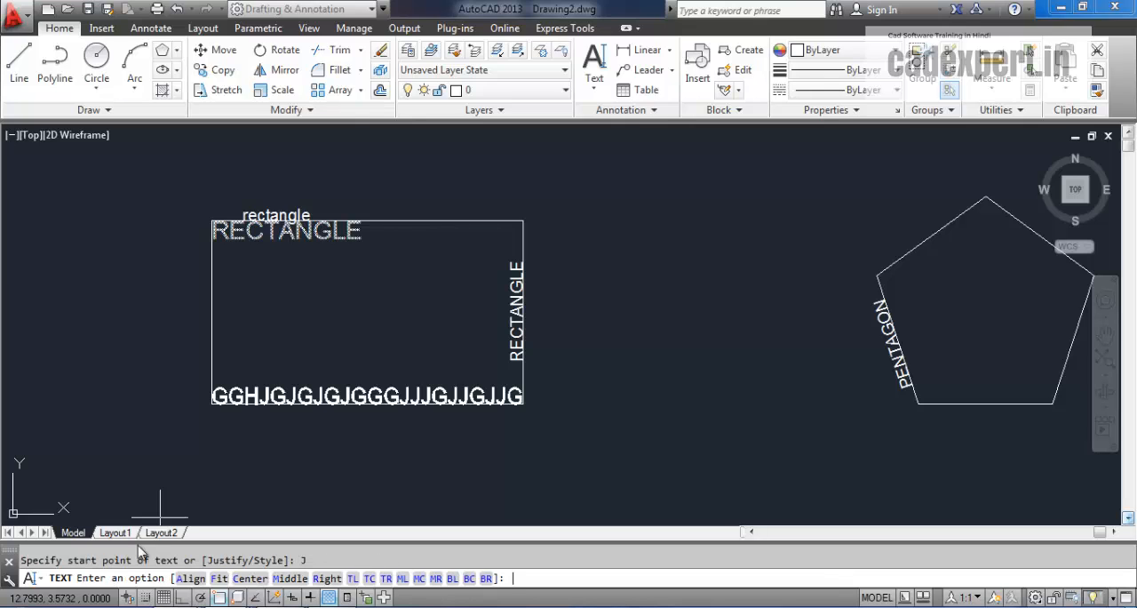
pyautogui.moveTo(504, 483); pyautogui.dragTo(360, 483, button='middle')
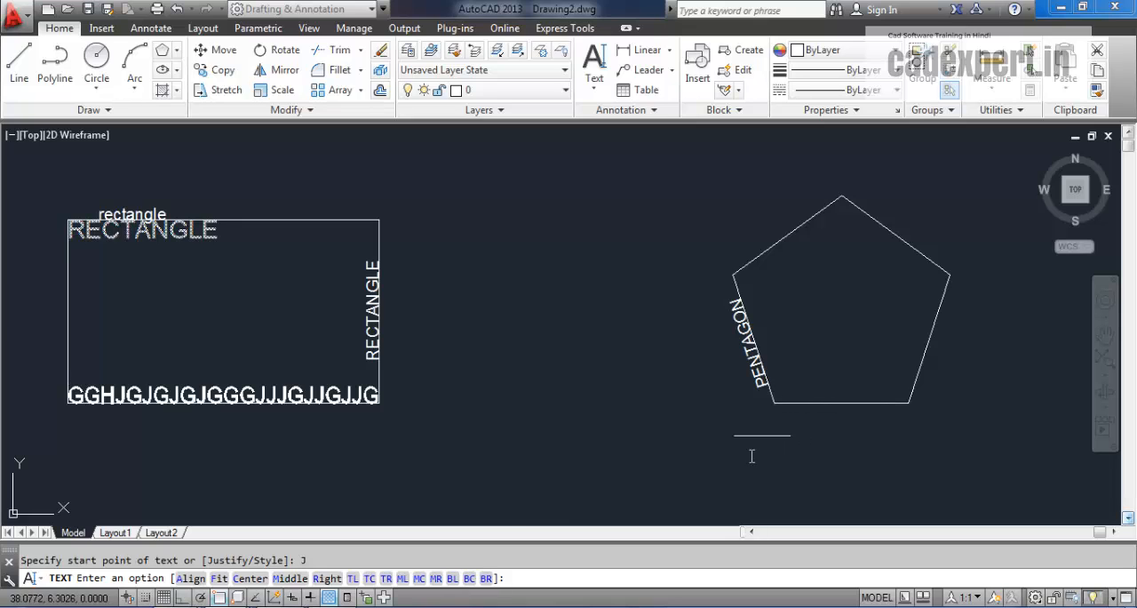
pyautogui.moveTo(752, 458); pyautogui.dragTo(627, 455, button='middle')
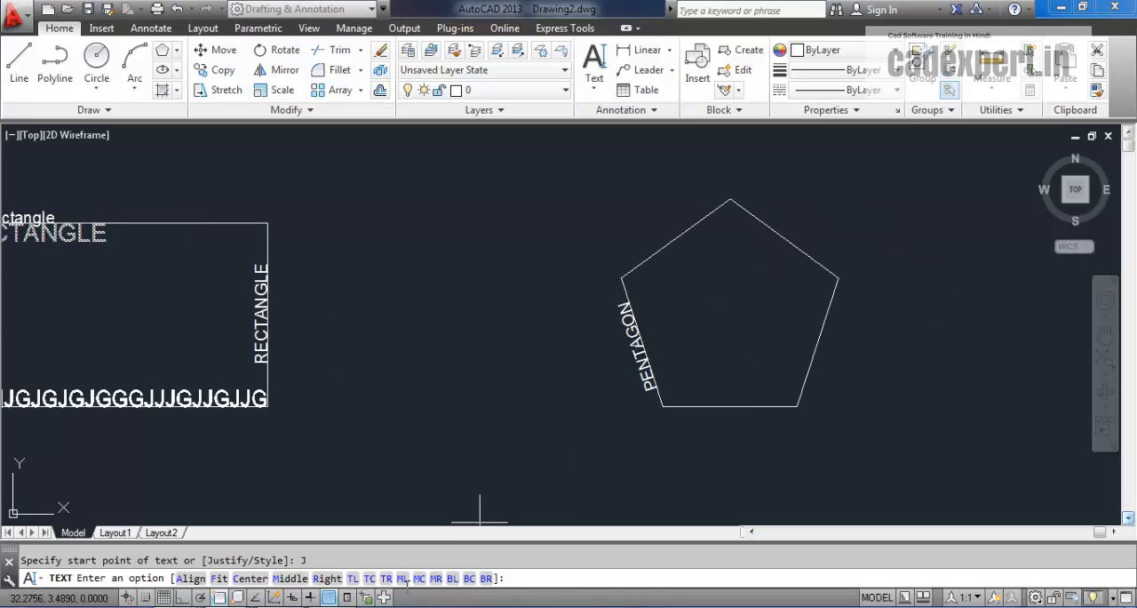
pyautogui.click(452, 578)
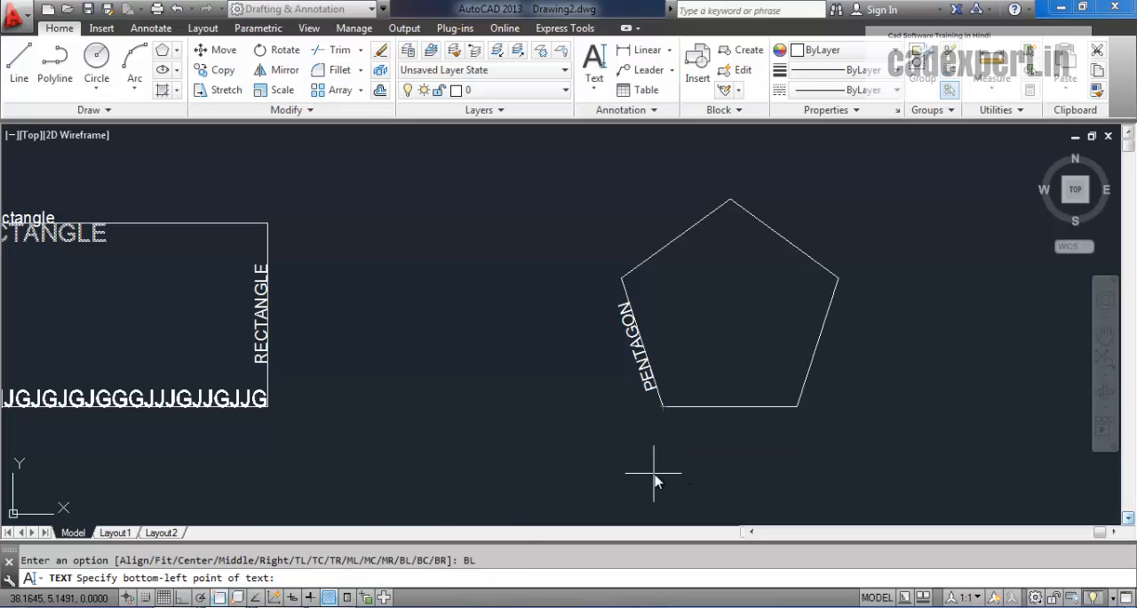
pyautogui.click(663, 407)
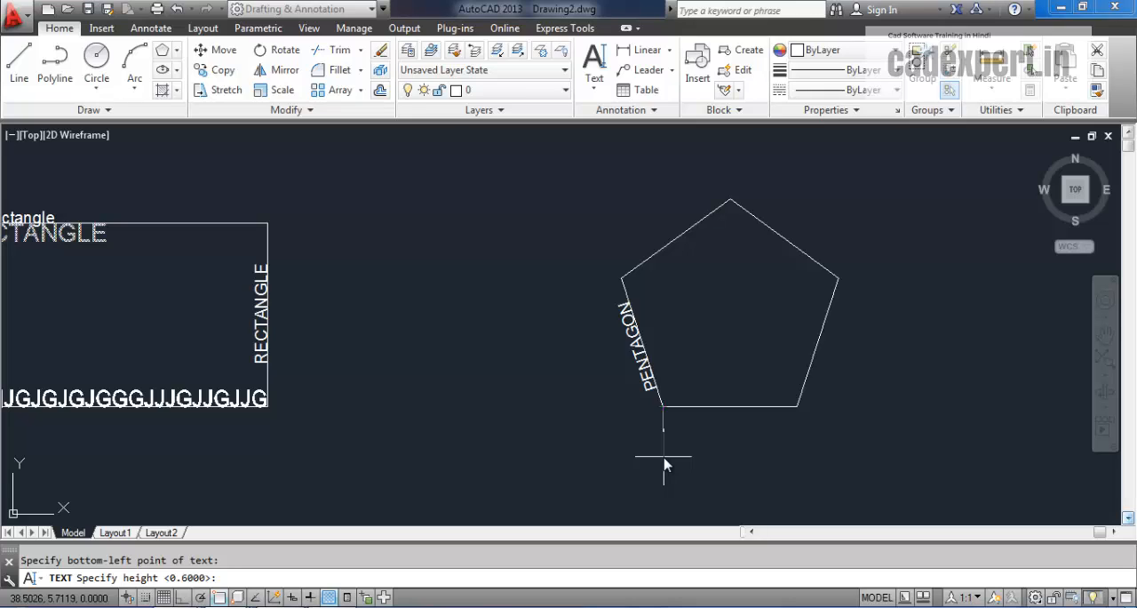
pyautogui.press('Return')
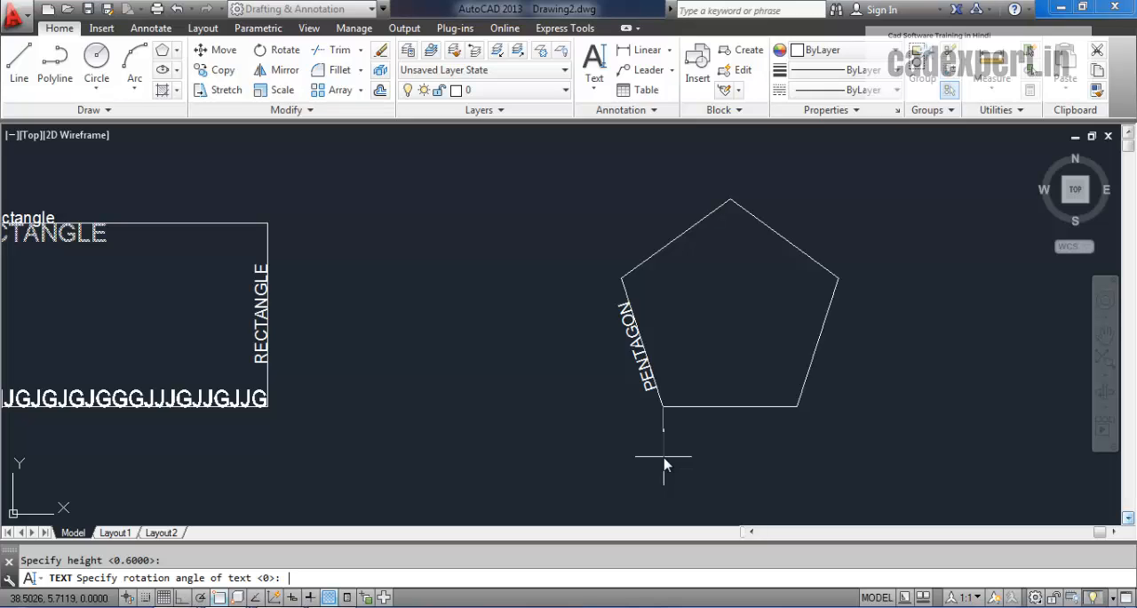
pyautogui.press('Return')
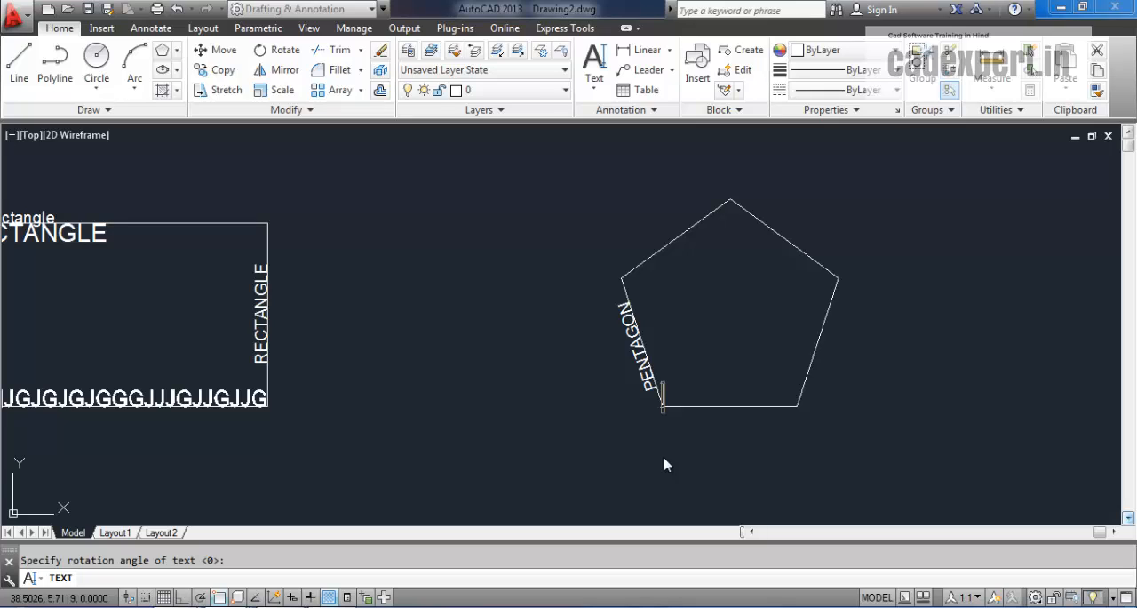
# Enter "PENTAGON" as the horizontal text along the pentagon's bottom edge.
pyautogui.write('PEN')
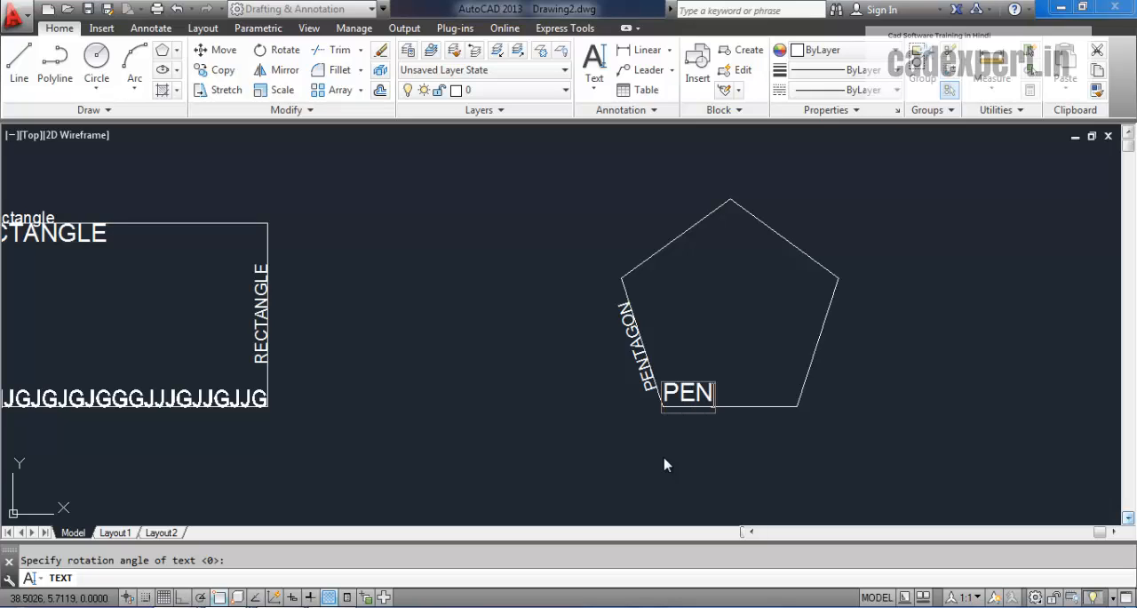
pyautogui.write('TAGON')
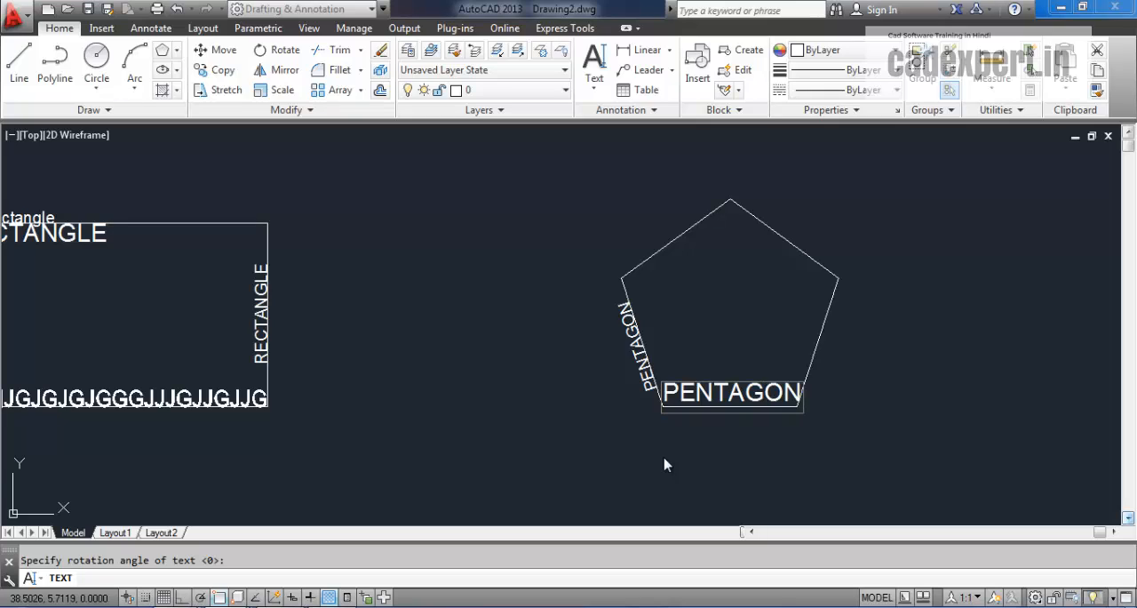
pyautogui.press('Return')
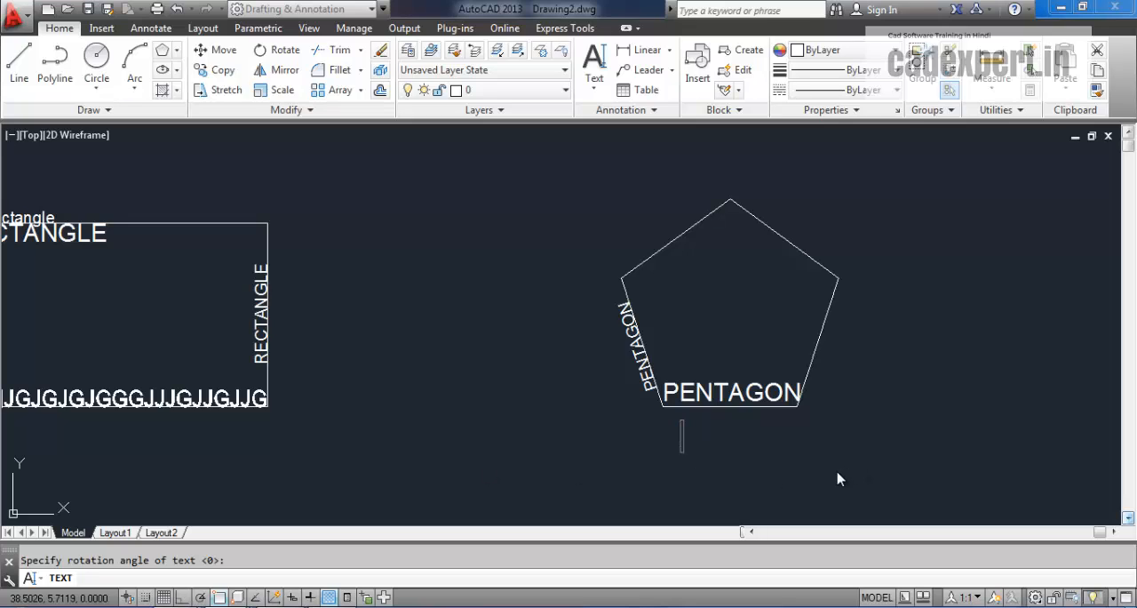
# Finish the single-line text command for the pentagon's horizontal label.
pyautogui.moveTo(529, 459); pyautogui.dragTo(549, 458, button='middle')
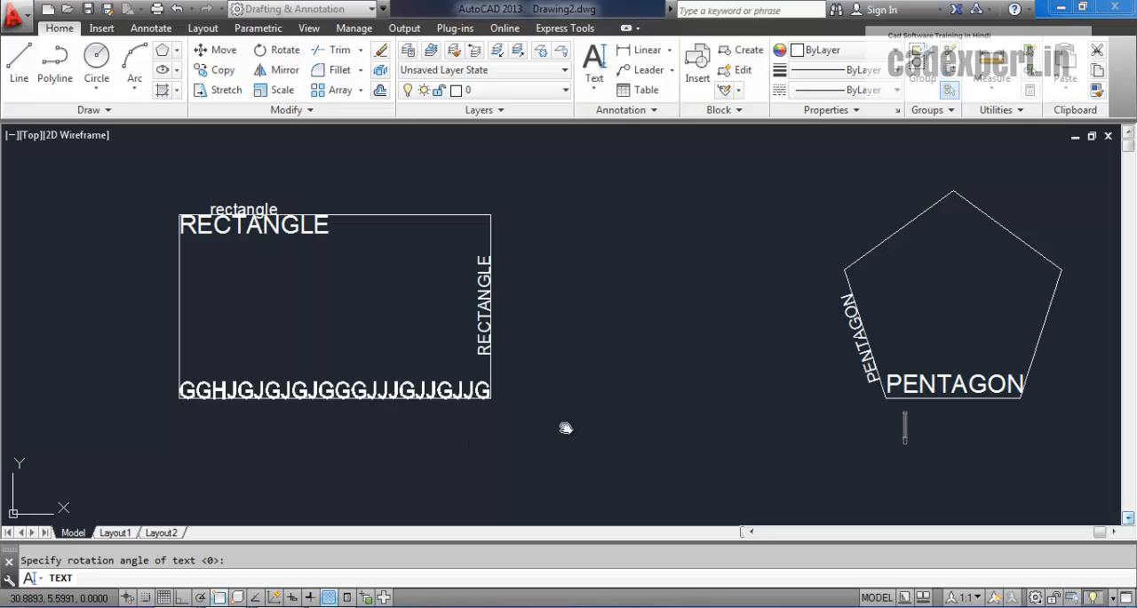
pyautogui.moveTo(563, 427); pyautogui.dragTo(464, 435, button='middle')
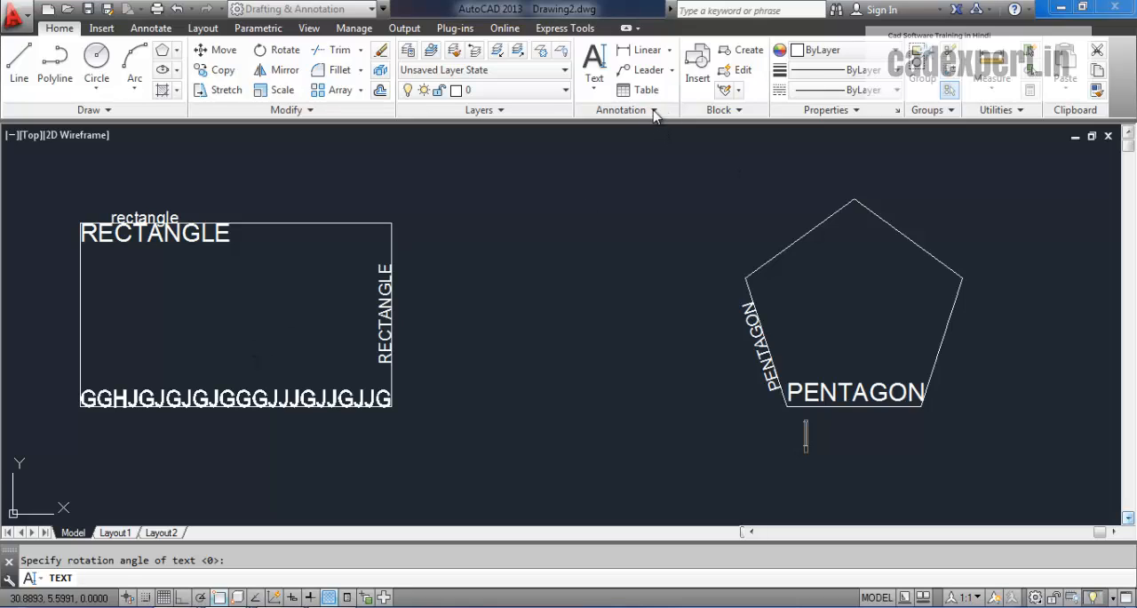
pyautogui.press('Escape')
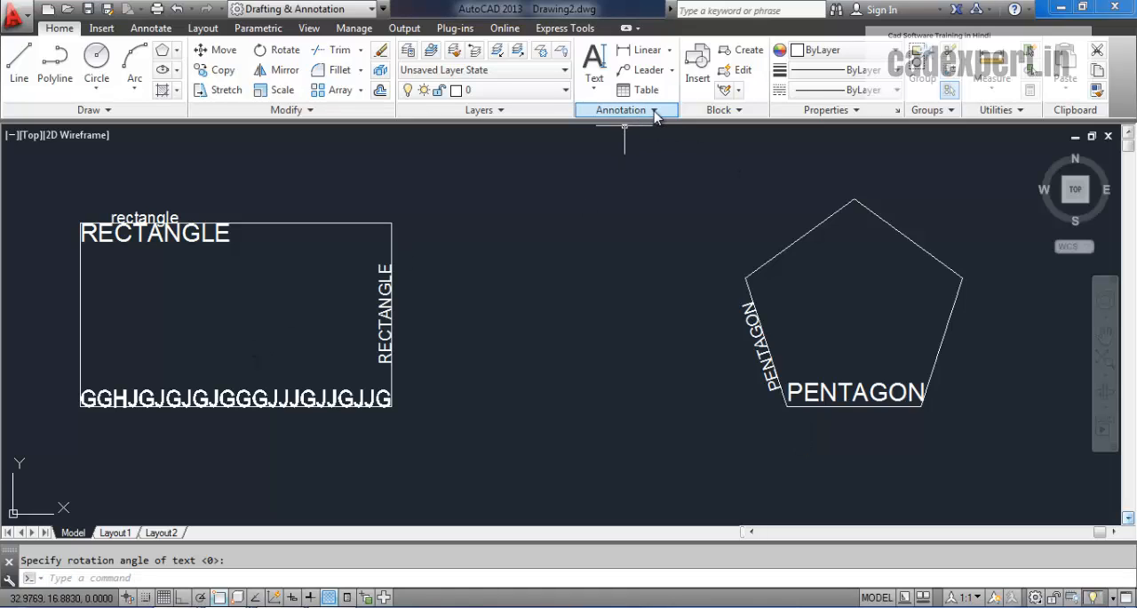
# Open the text style settings and create a new text style named style1.
pyautogui.click(657, 116)
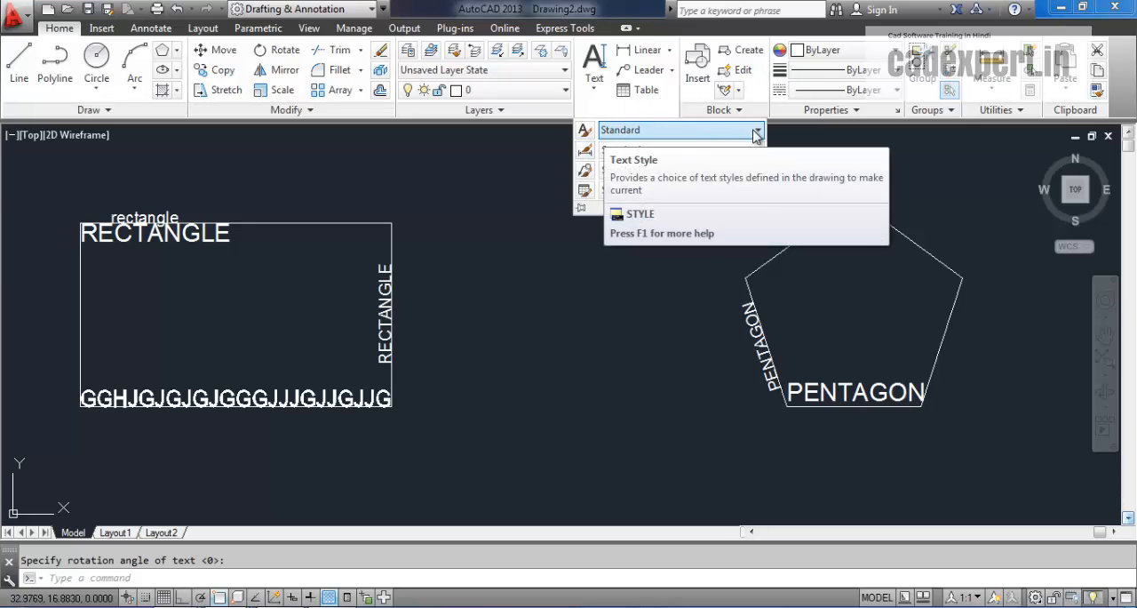
pyautogui.click(584, 129)
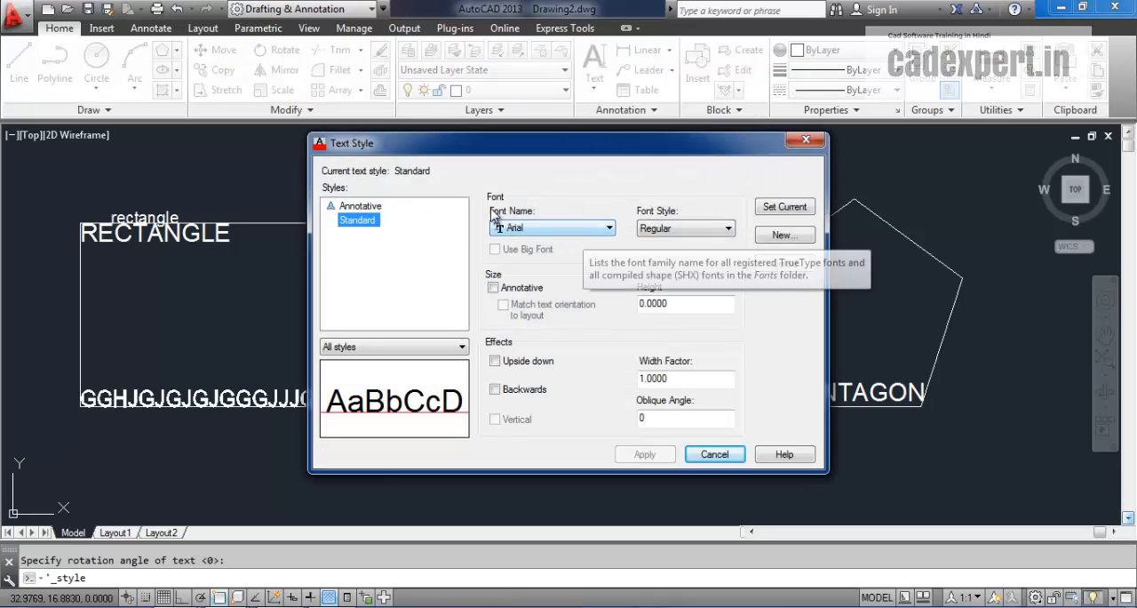
pyautogui.click(611, 230)
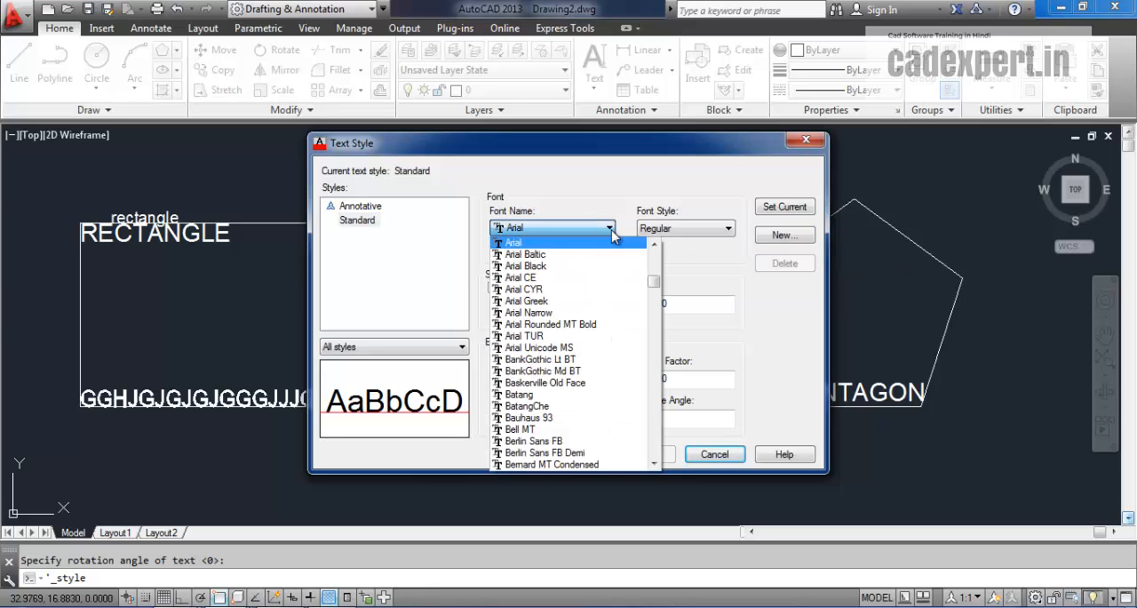
pyautogui.click(611, 230)
pyautogui.click(612, 228)
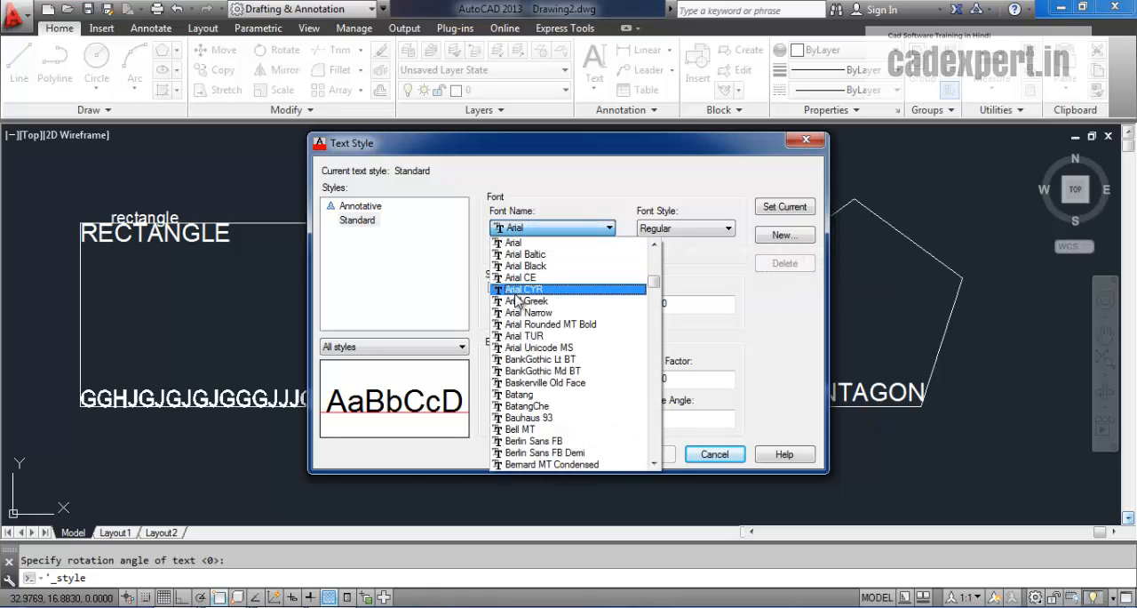
pyautogui.click(612, 229)
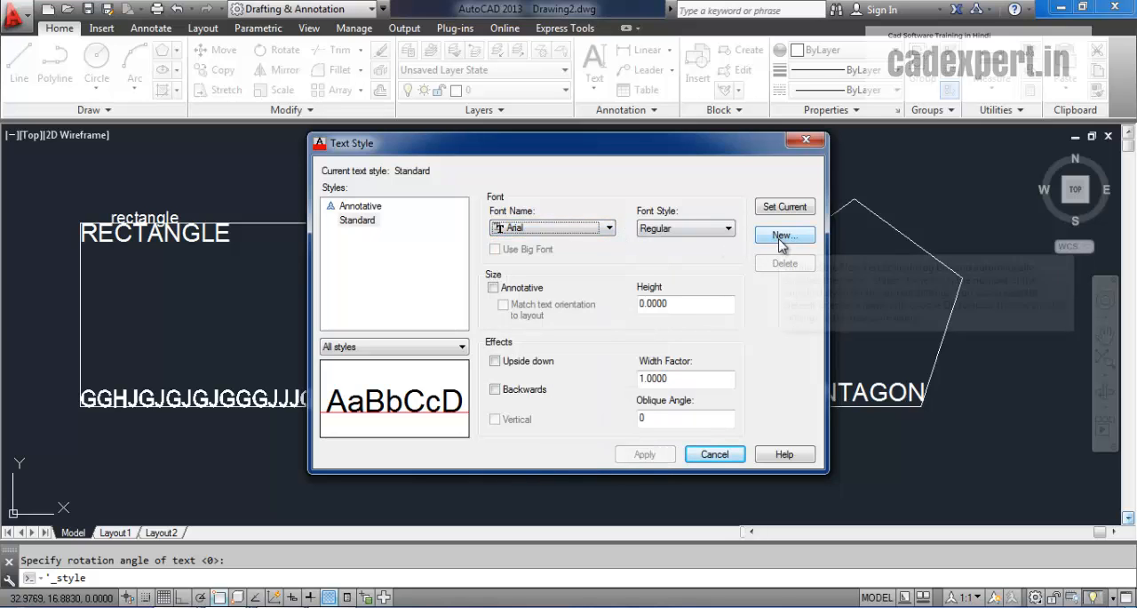
pyautogui.click(780, 236)
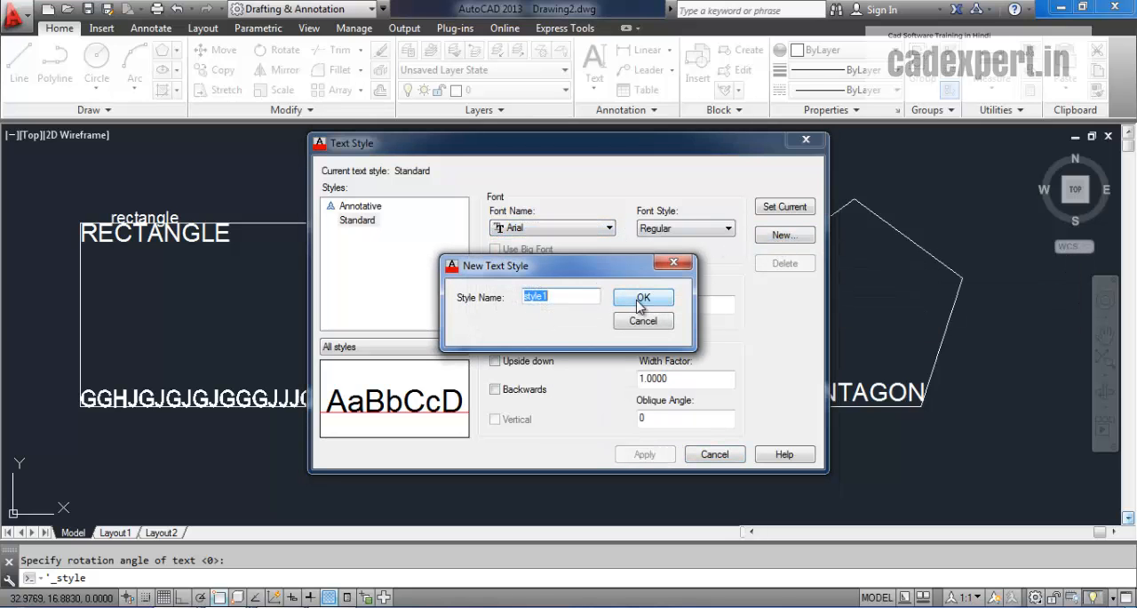
pyautogui.click(643, 298)
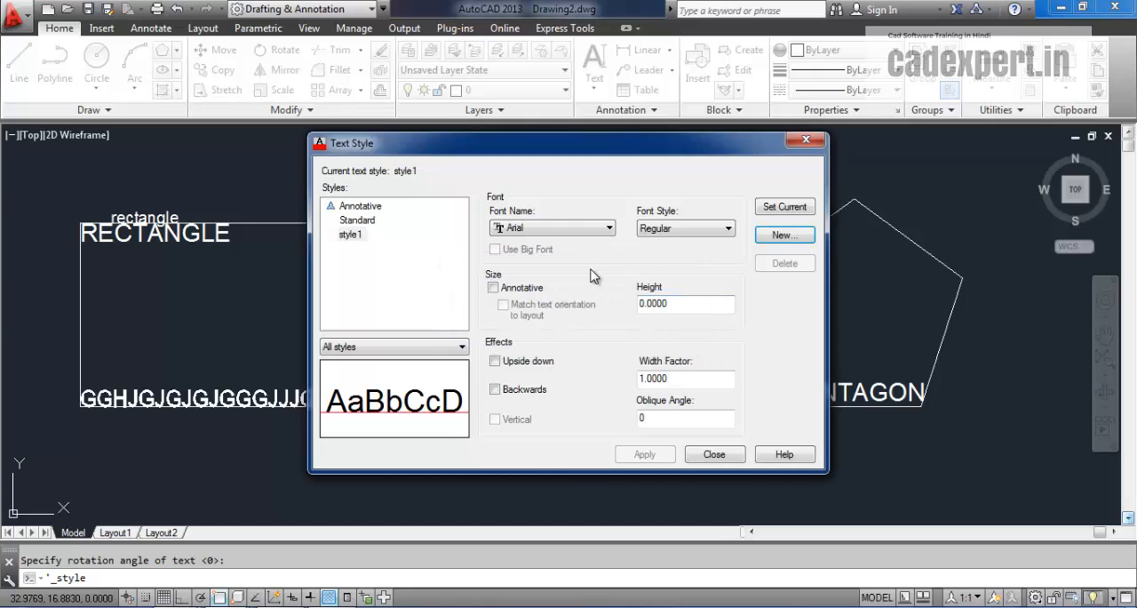
# Try the fonts Arial CYR and Baskerville Old Face for style1.
pyautogui.click(611, 228)
pyautogui.click(544, 290)
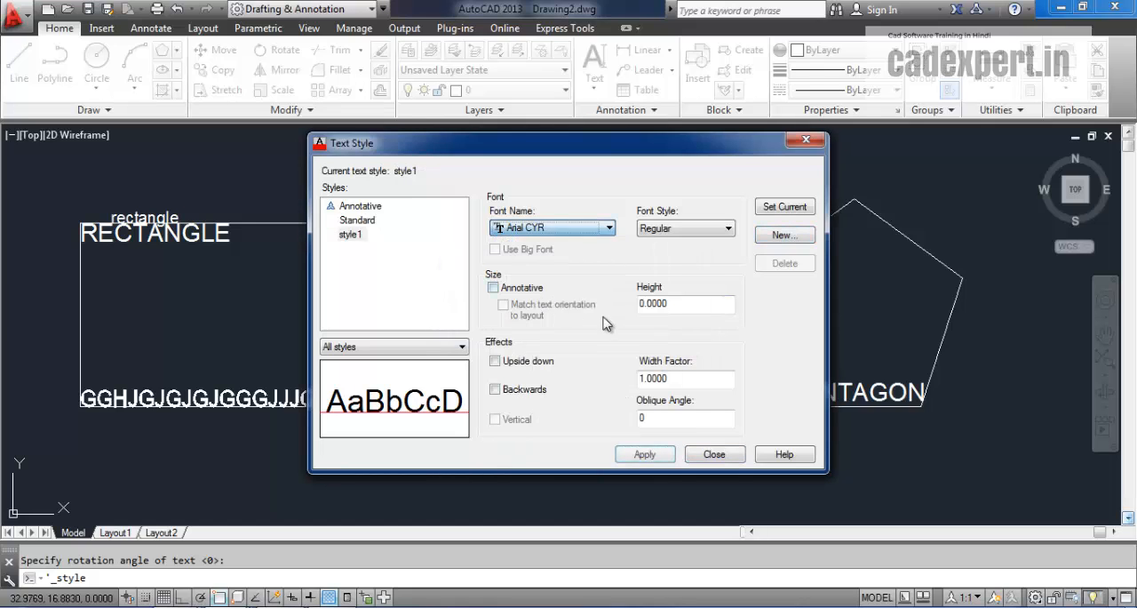
pyautogui.click(611, 228)
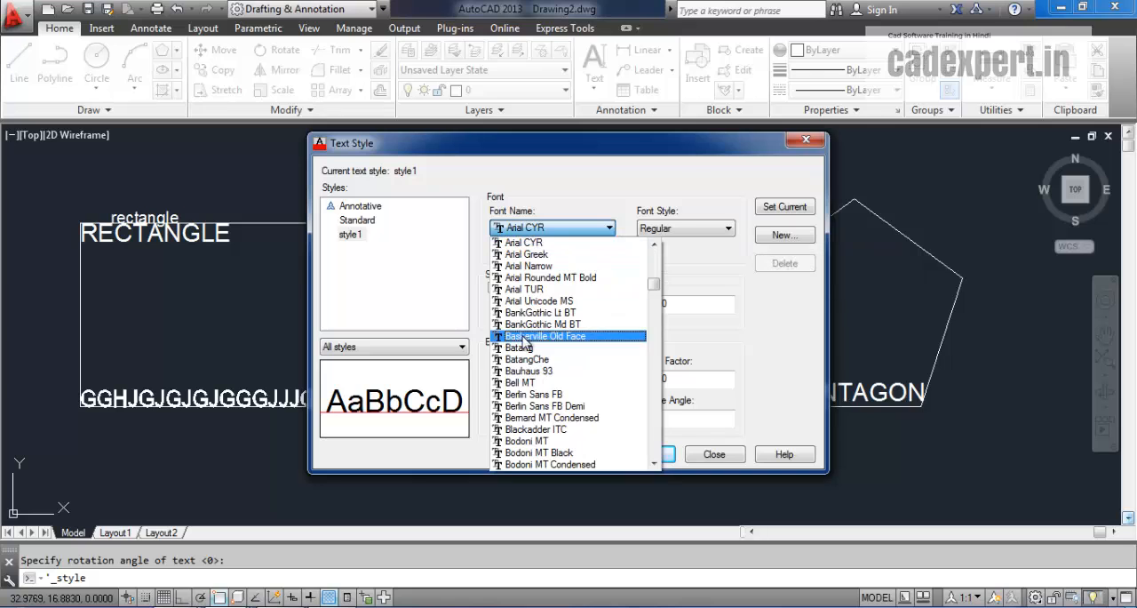
pyautogui.click(530, 334)
# Set the font of style1 to bold.shx, apply the change and close the text style settings.
pyautogui.click(611, 228)
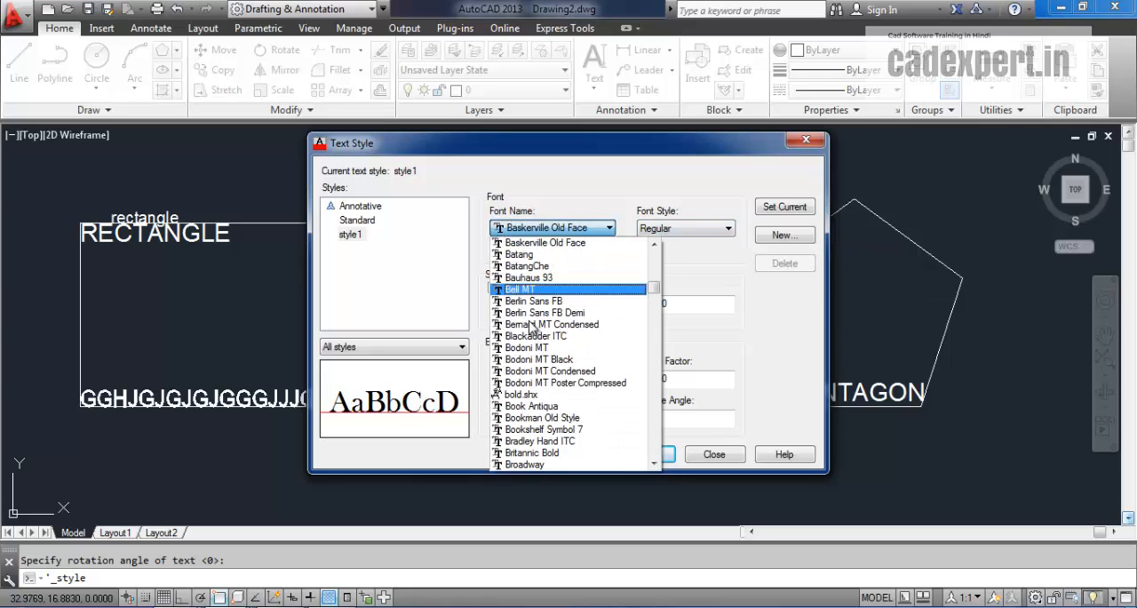
pyautogui.click(524, 394)
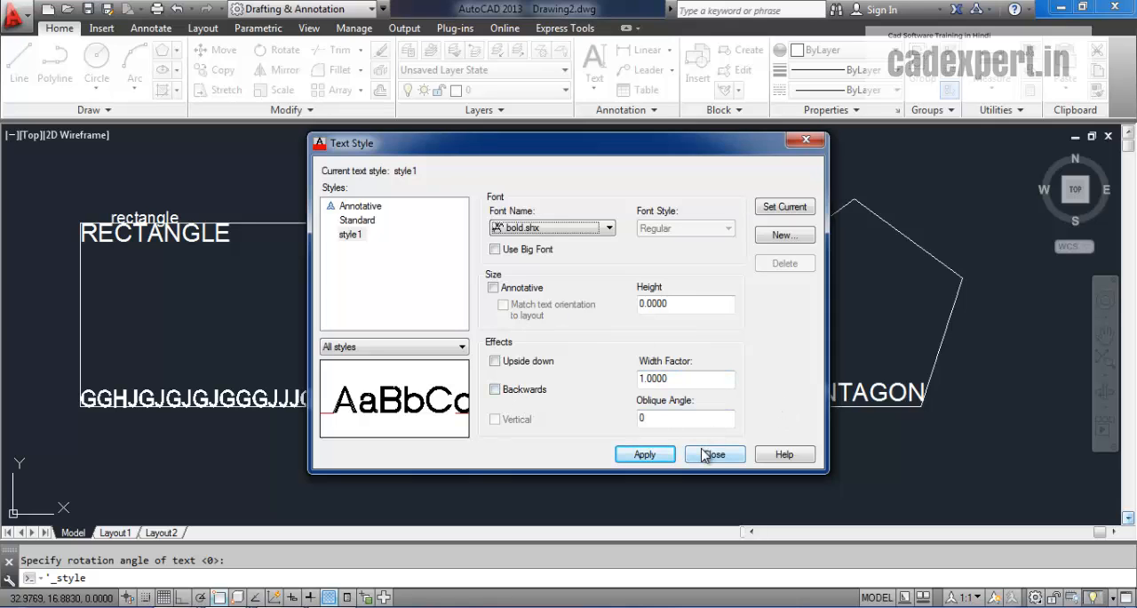
pyautogui.click(641, 457)
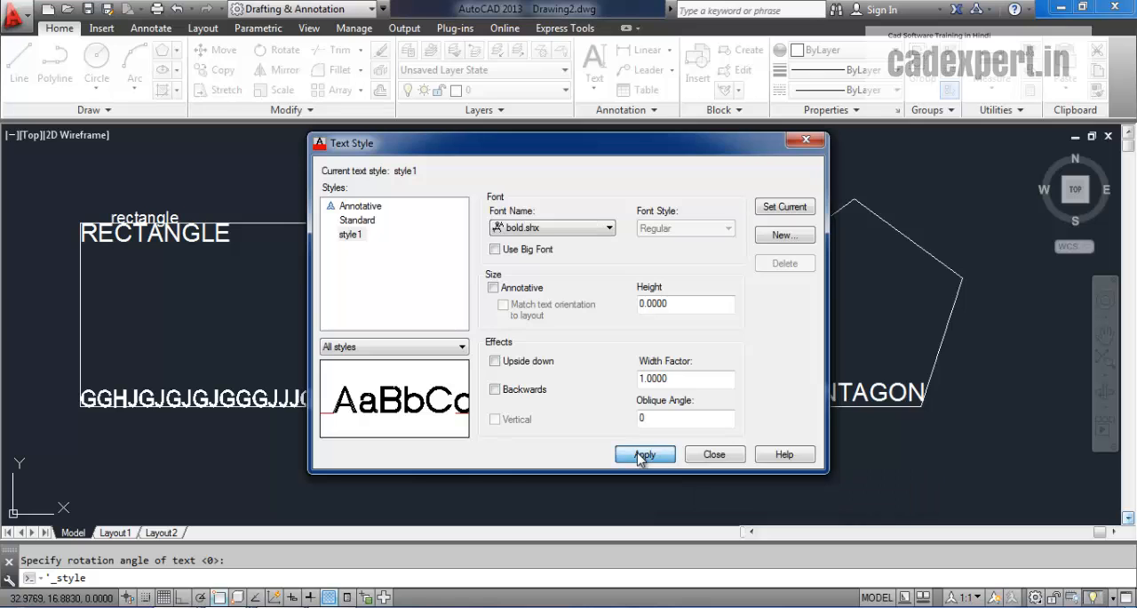
pyautogui.click(715, 454)
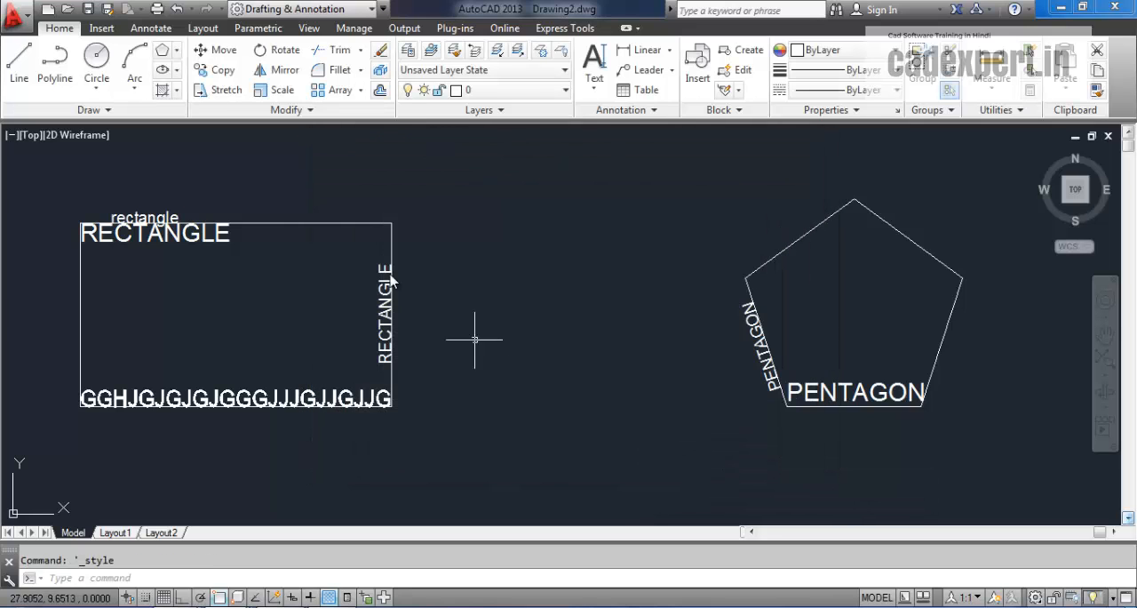
# Assign the text style style1 to the horizontal PENTAGON label on the pentagon's bottom edge, and clear the selection.
pyautogui.click(660, 110)
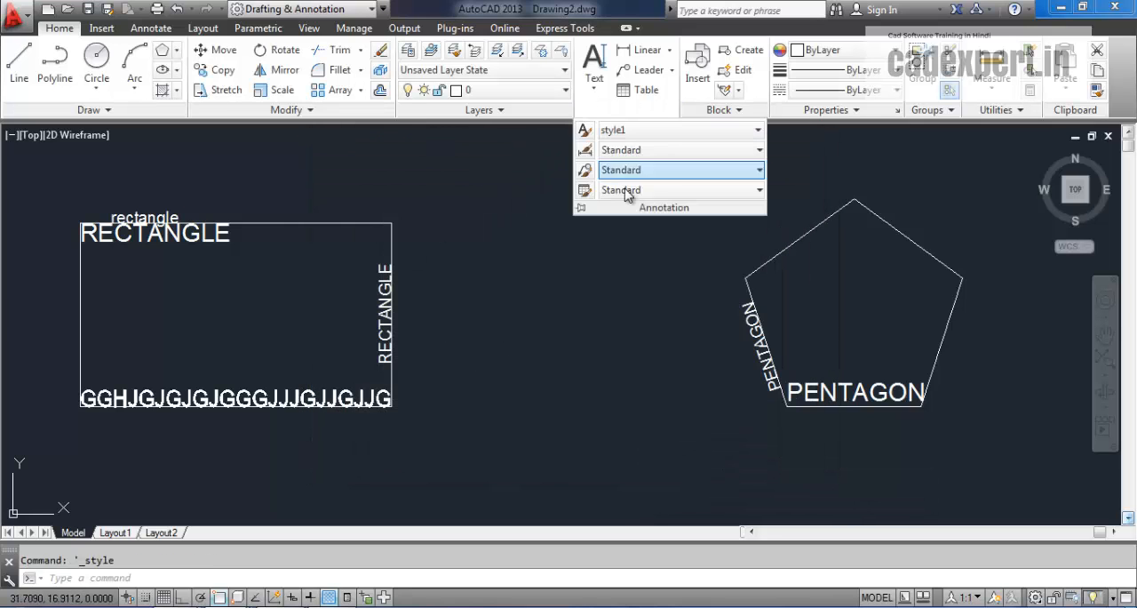
pyautogui.click(750, 131)
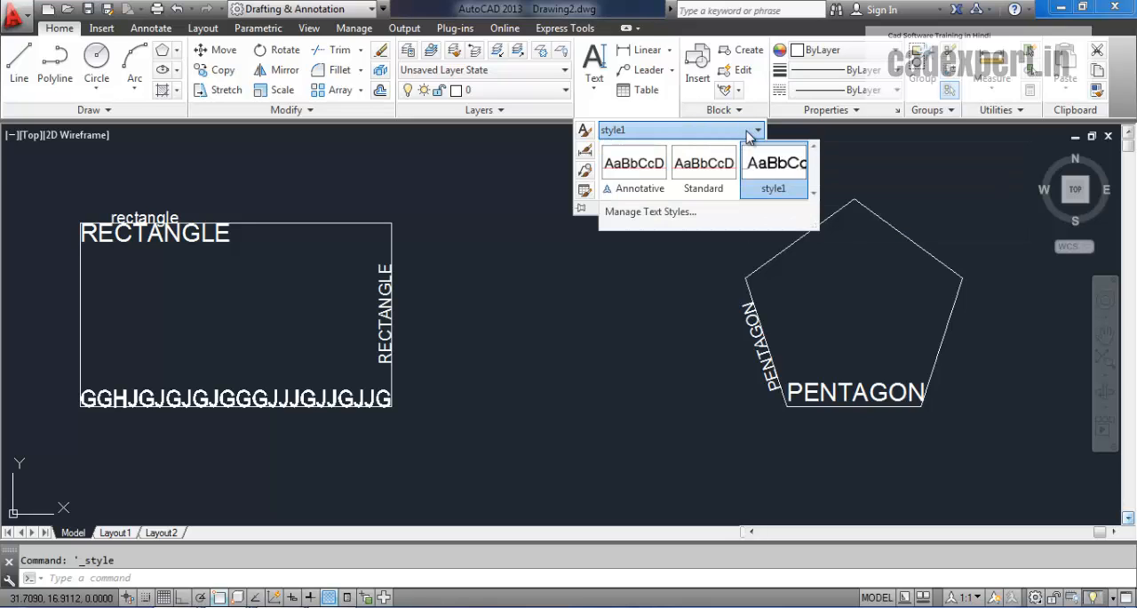
pyautogui.click(749, 132)
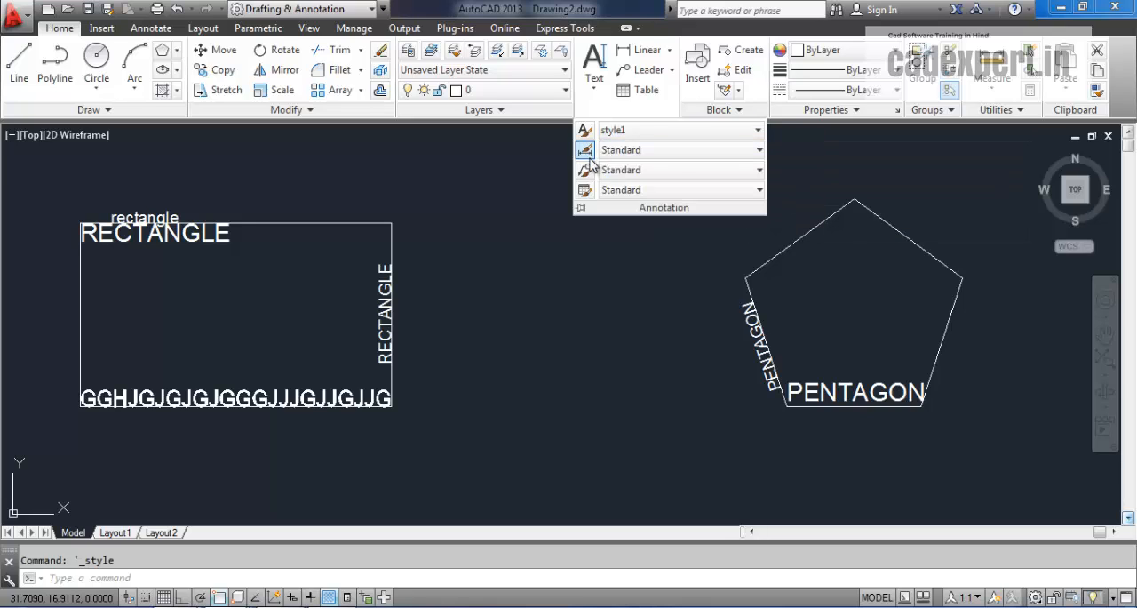
pyautogui.click(849, 401)
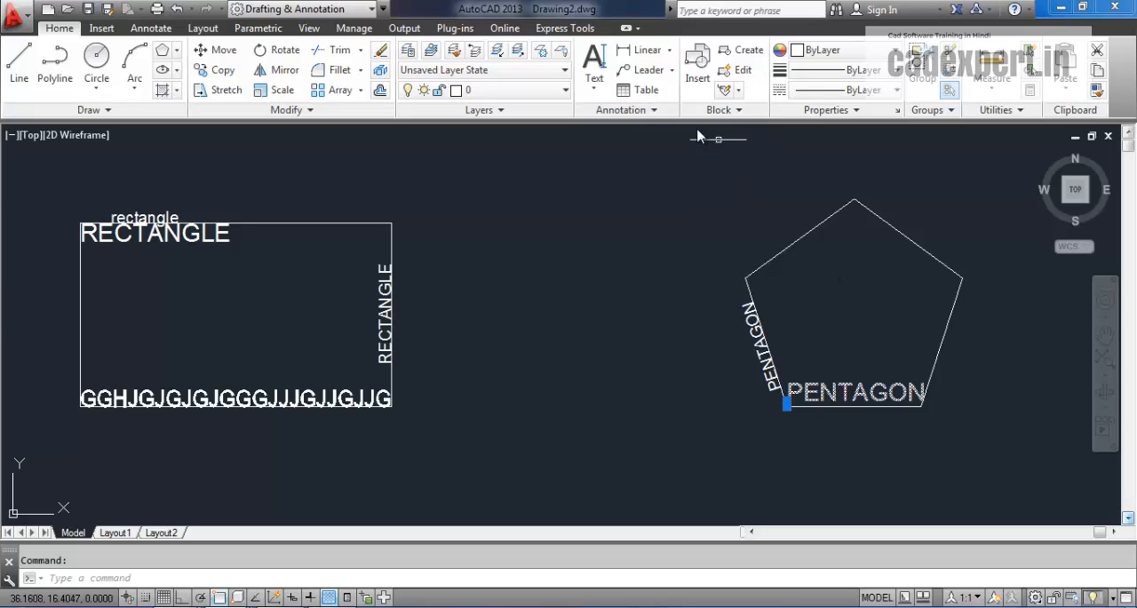
pyautogui.click(655, 111)
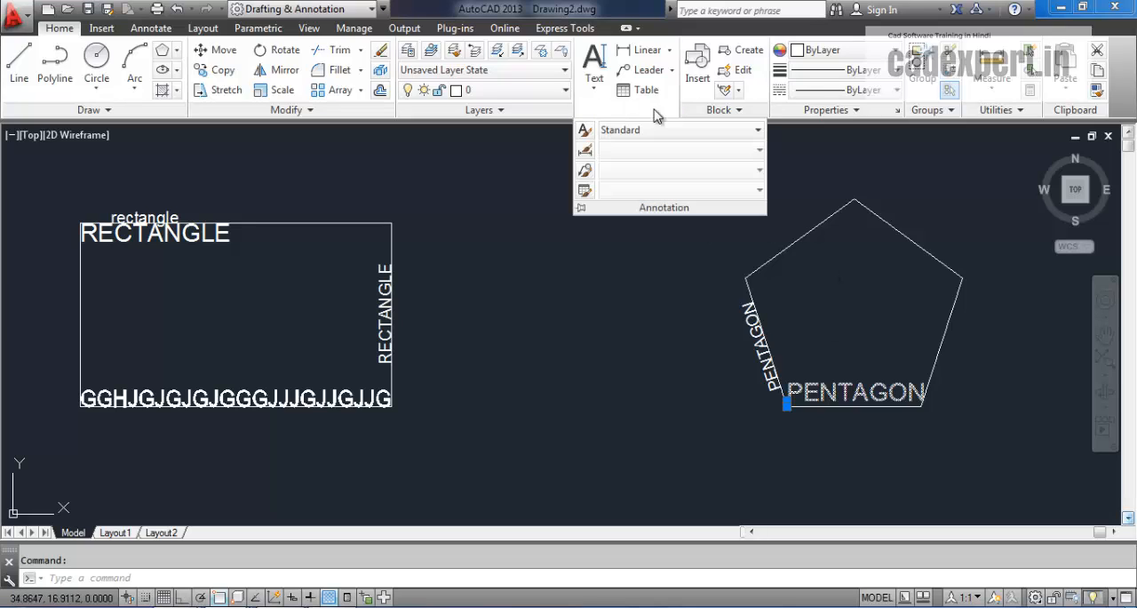
pyautogui.click(758, 131)
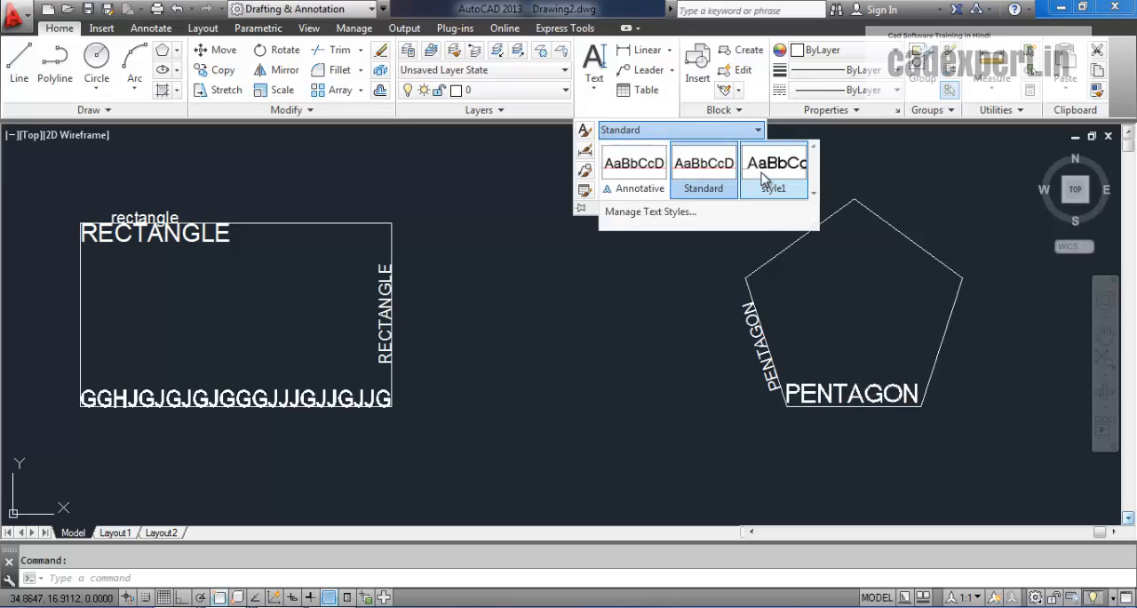
pyautogui.click(762, 178)
pyautogui.press('Escape')
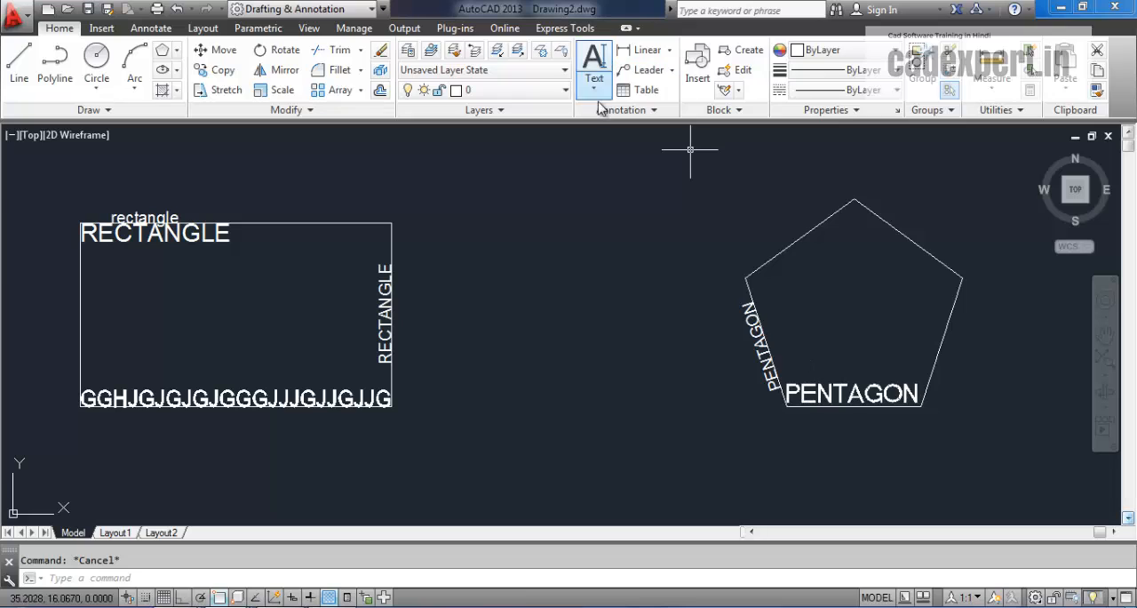
# Assign the text style style1 to the slanted PENTAGON label along the pentagon's left edge, and clear the selection.
pyautogui.click(649, 110)
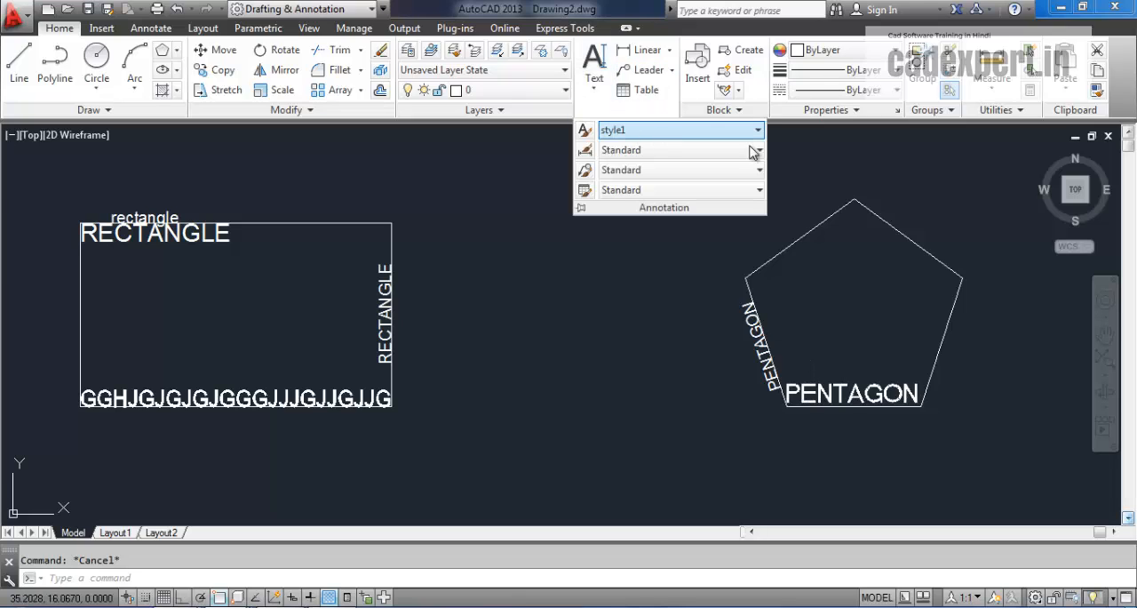
pyautogui.click(778, 389)
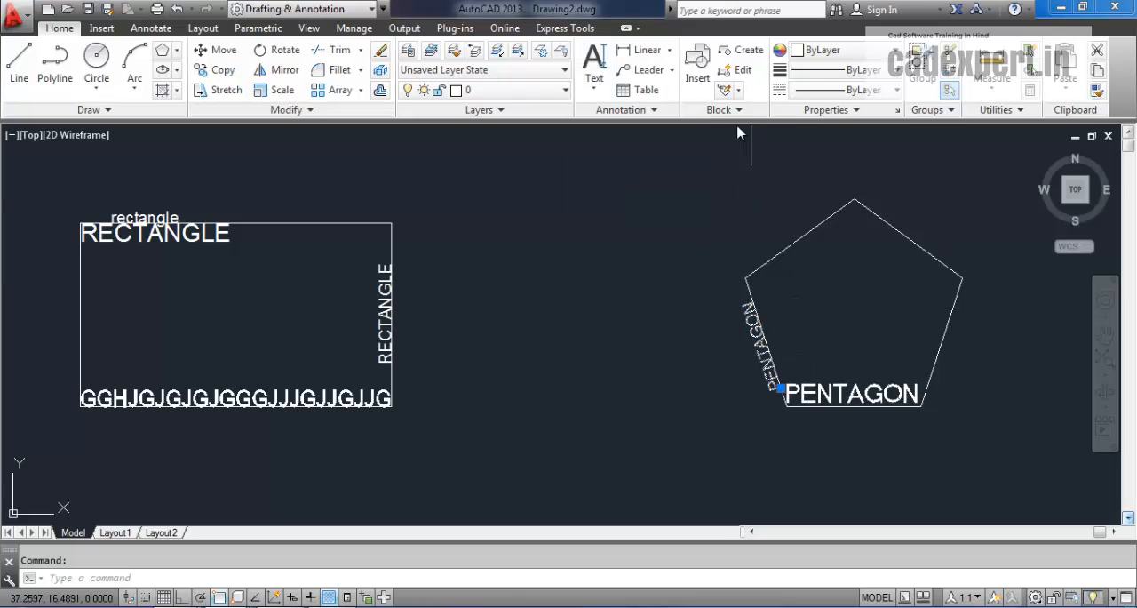
pyautogui.click(669, 110)
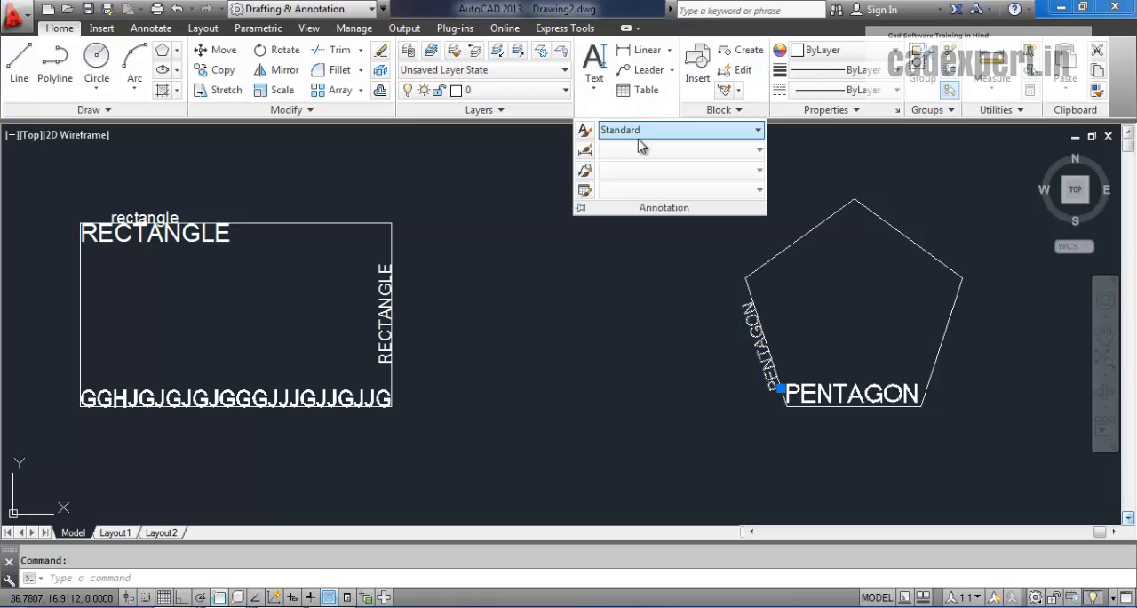
pyautogui.click(758, 131)
pyautogui.click(773, 165)
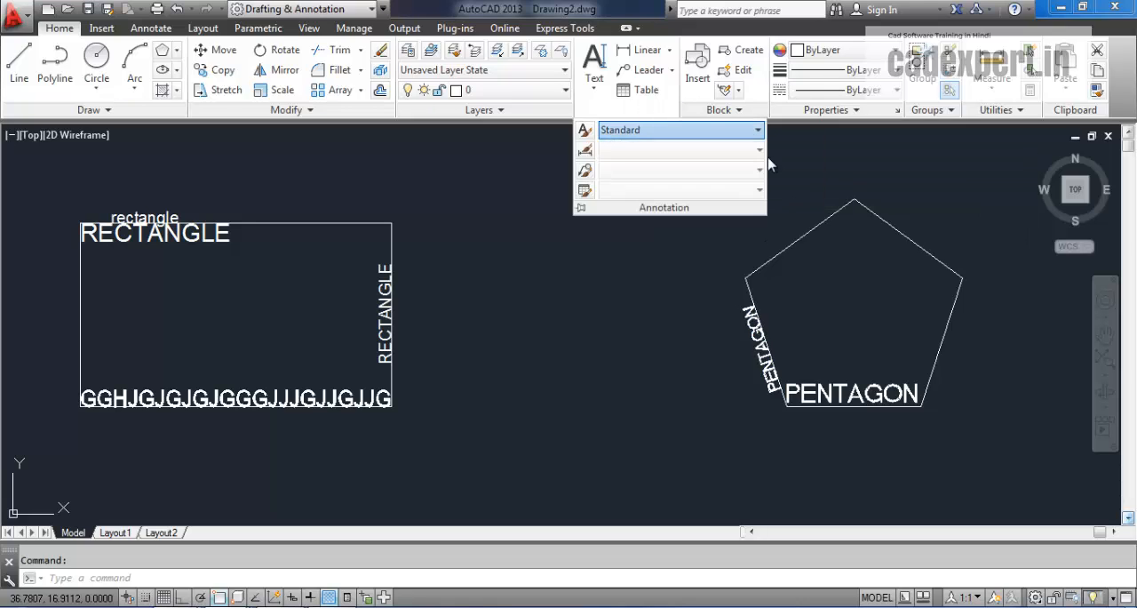
pyautogui.press('Escape')
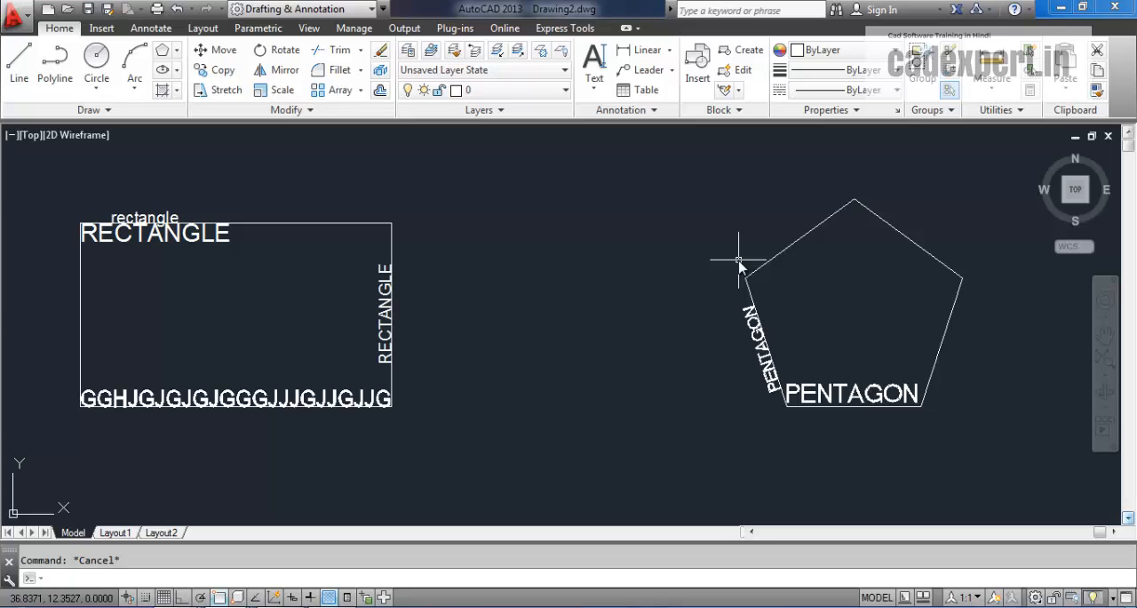
pyautogui.scroll(5, 724, 356)
pyautogui.scroll(-3, 706, 378)
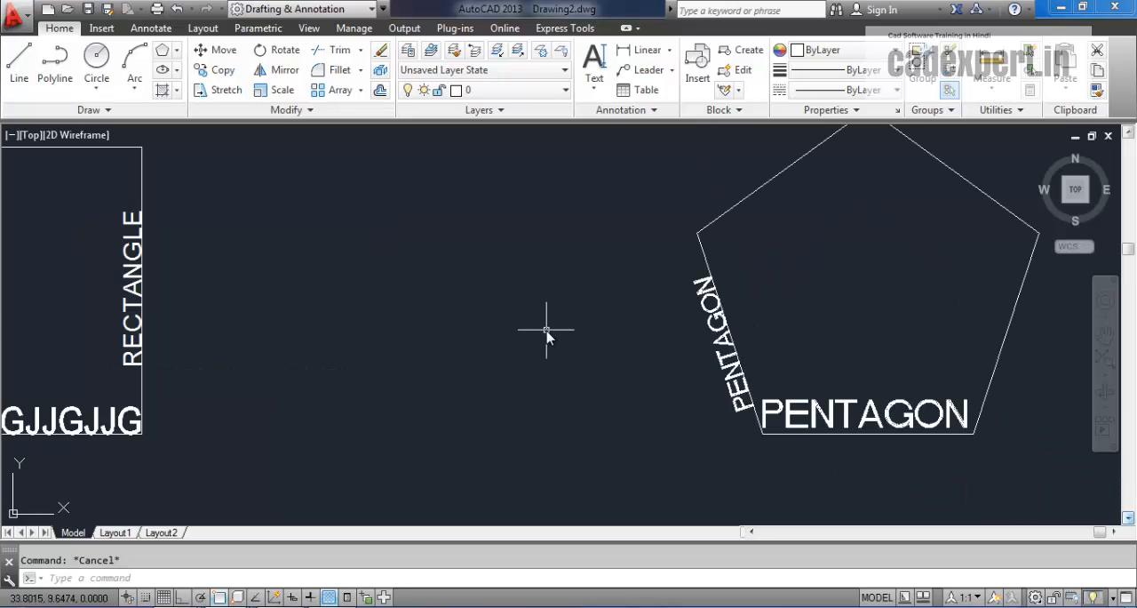
pyautogui.click(659, 111)
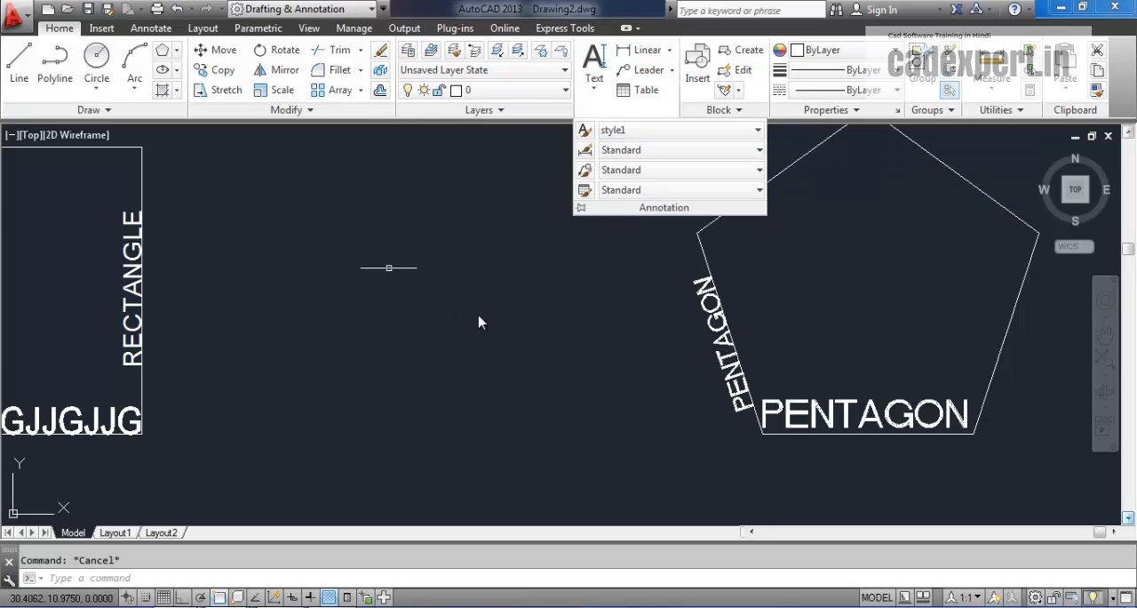
# Replace the fitted text along the rectangle's bottom edge with a row of twelve letters H and finish the edit.
pyautogui.moveTo(506, 321); pyautogui.dragTo(627, 327, button='middle')
pyautogui.moveTo(730, 373); pyautogui.dragTo(602, 369, button='middle')
pyautogui.moveTo(500, 368); pyautogui.dragTo(988, 395, button='middle')
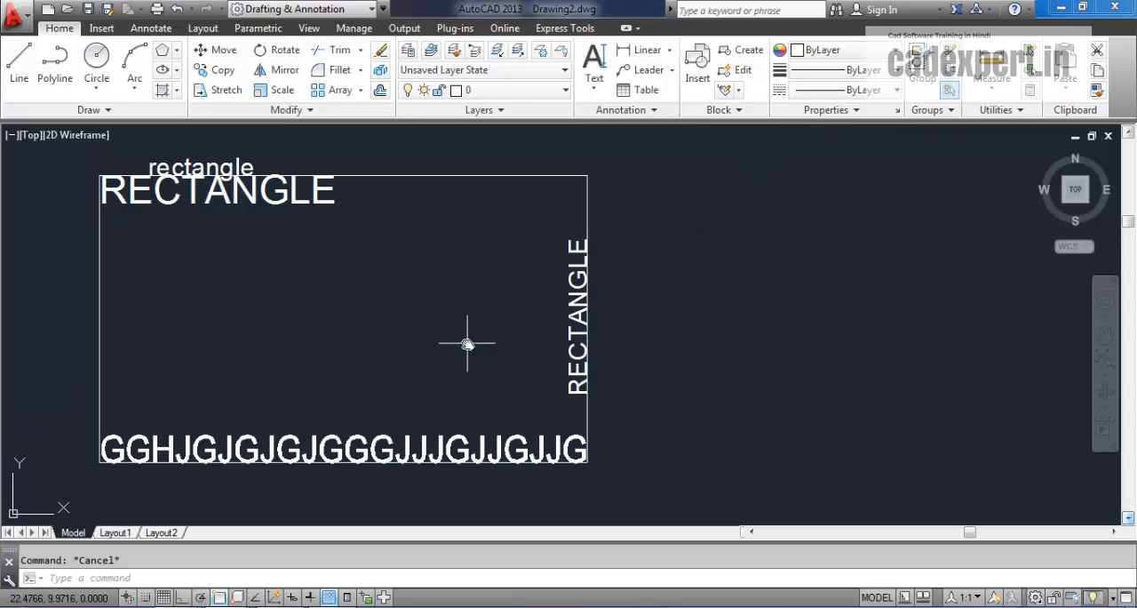
pyautogui.moveTo(821, 396); pyautogui.dragTo(837, 367, button='middle')
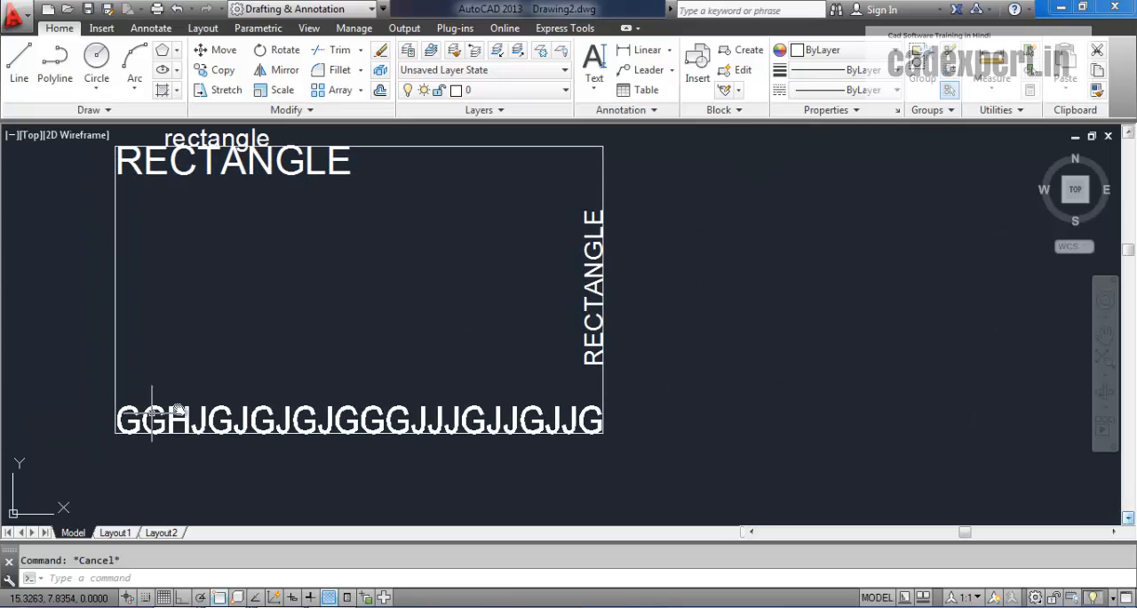
pyautogui.doubleClick(256, 417)
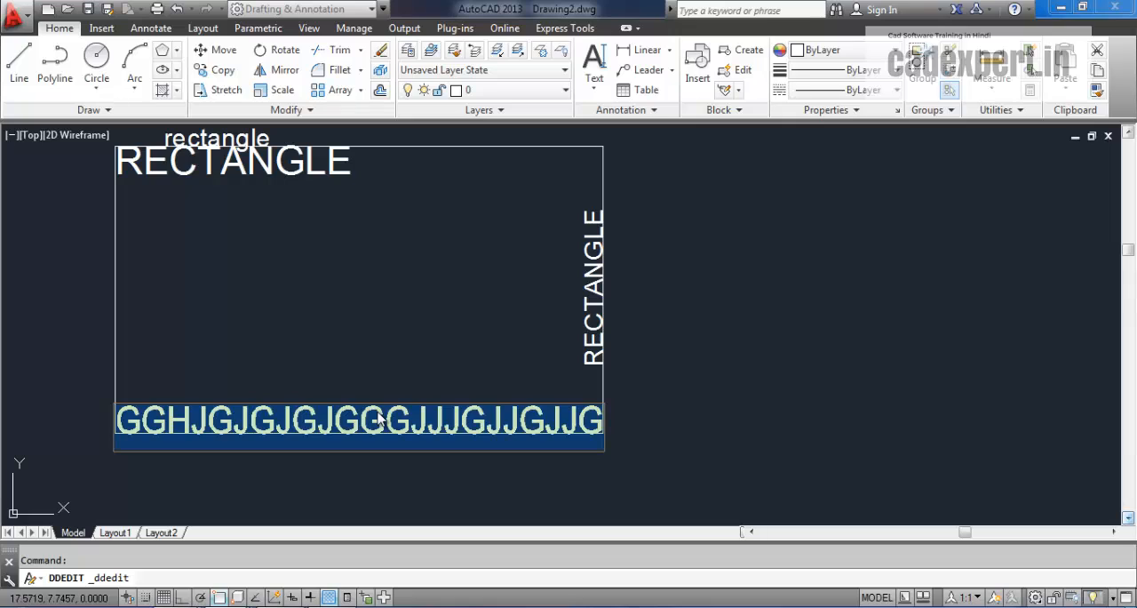
pyautogui.write('HHHHHHHHHH')
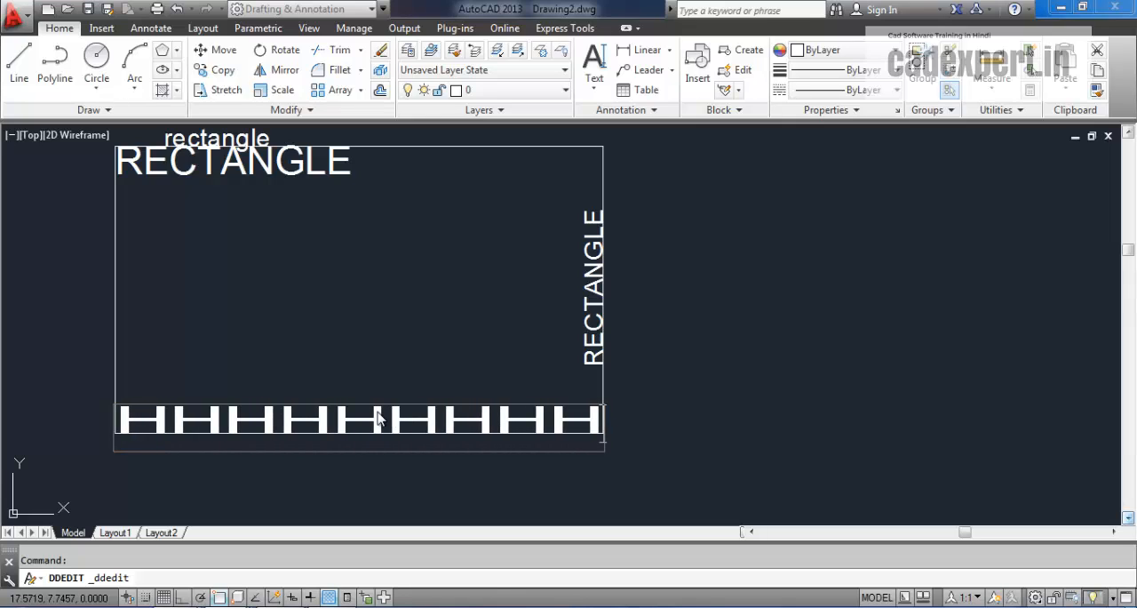
pyautogui.write('H')
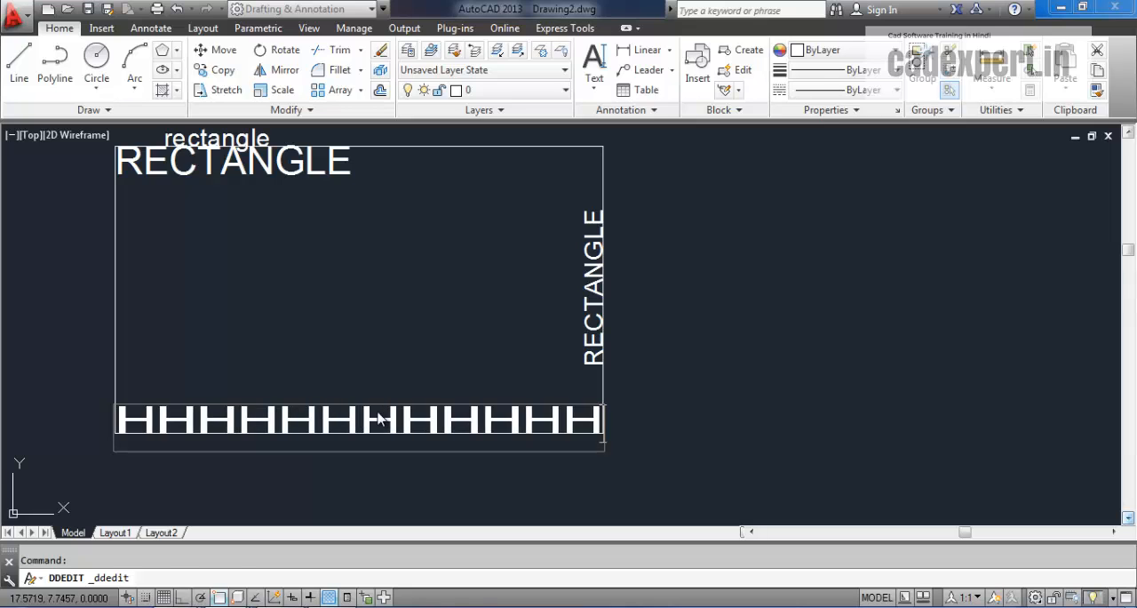
pyautogui.press('Return')
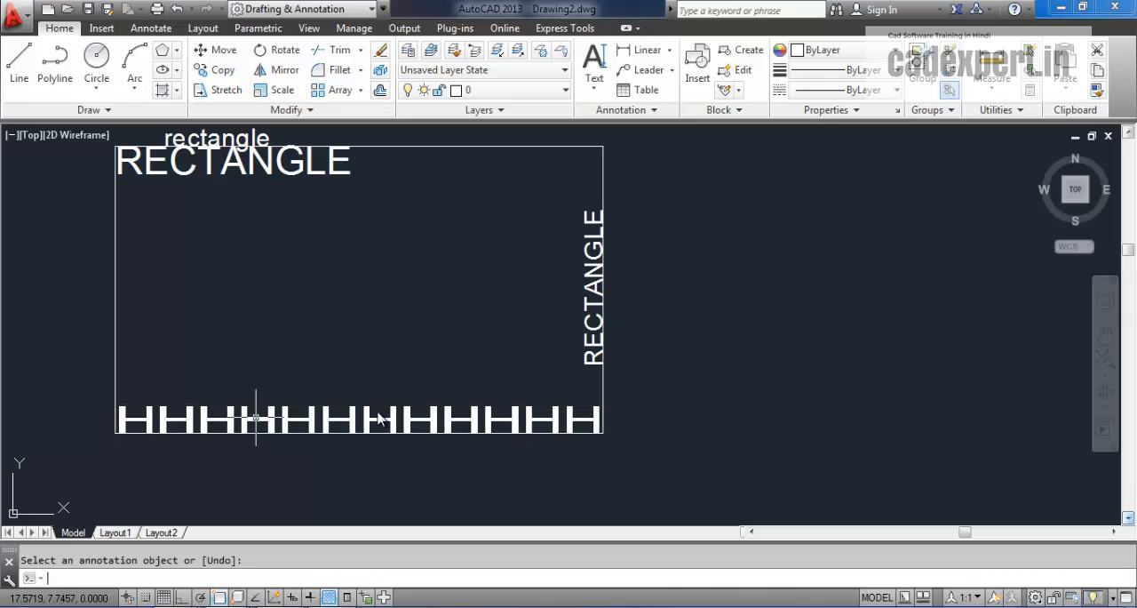
pyautogui.press('Escape')
# Change the vertical RECTANGLE label on the rectangle's right edge to BOX.
pyautogui.doubleClick(590, 299)
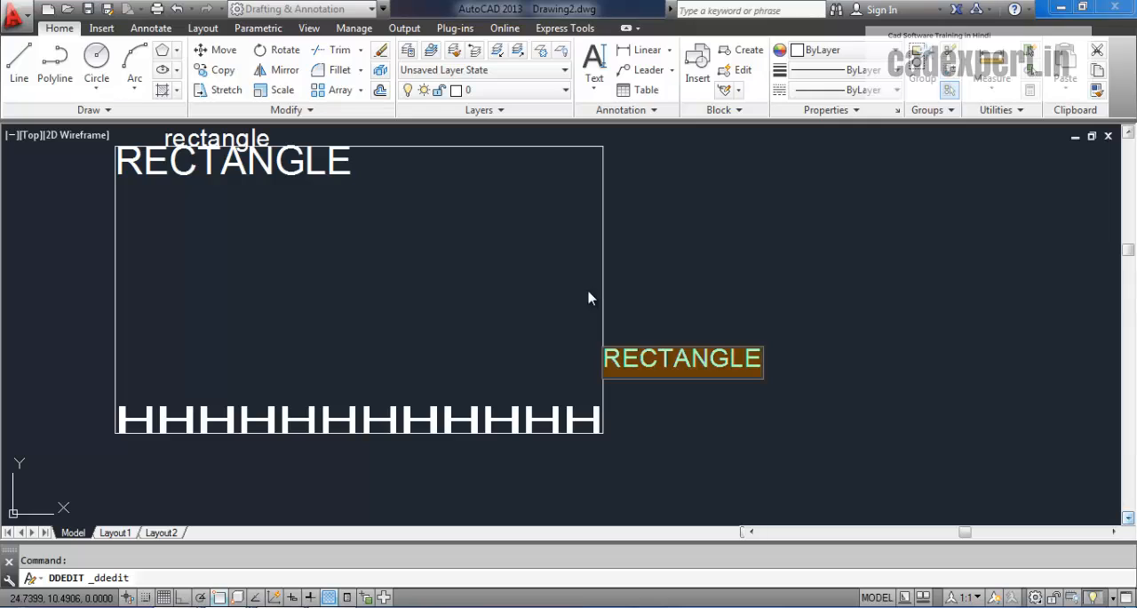
pyautogui.press('BackSpace')
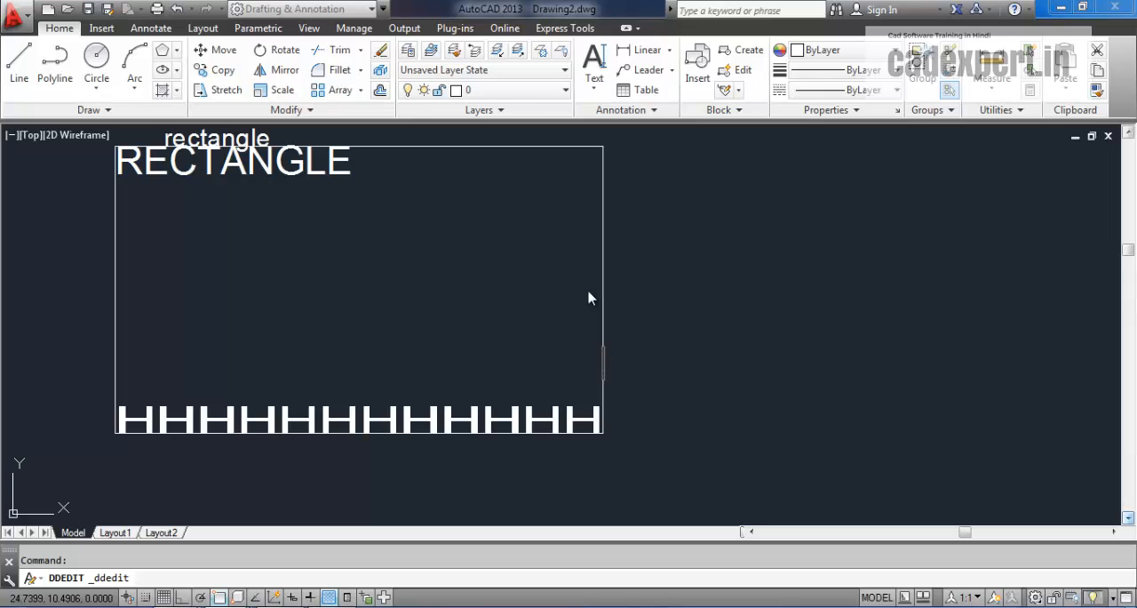
pyautogui.write('BOX')
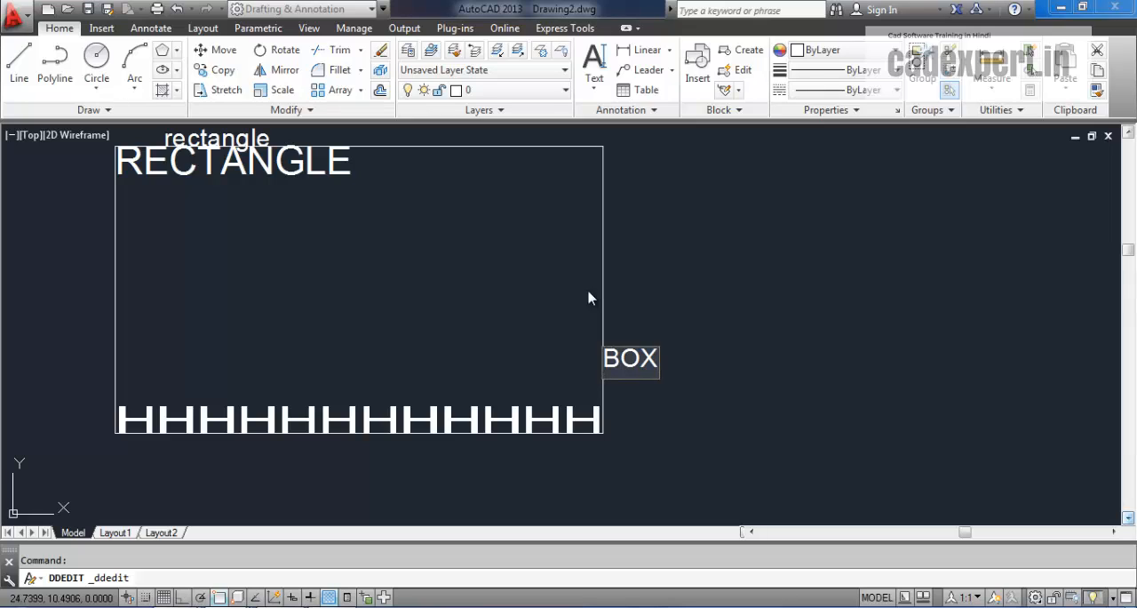
pyautogui.press('Return')
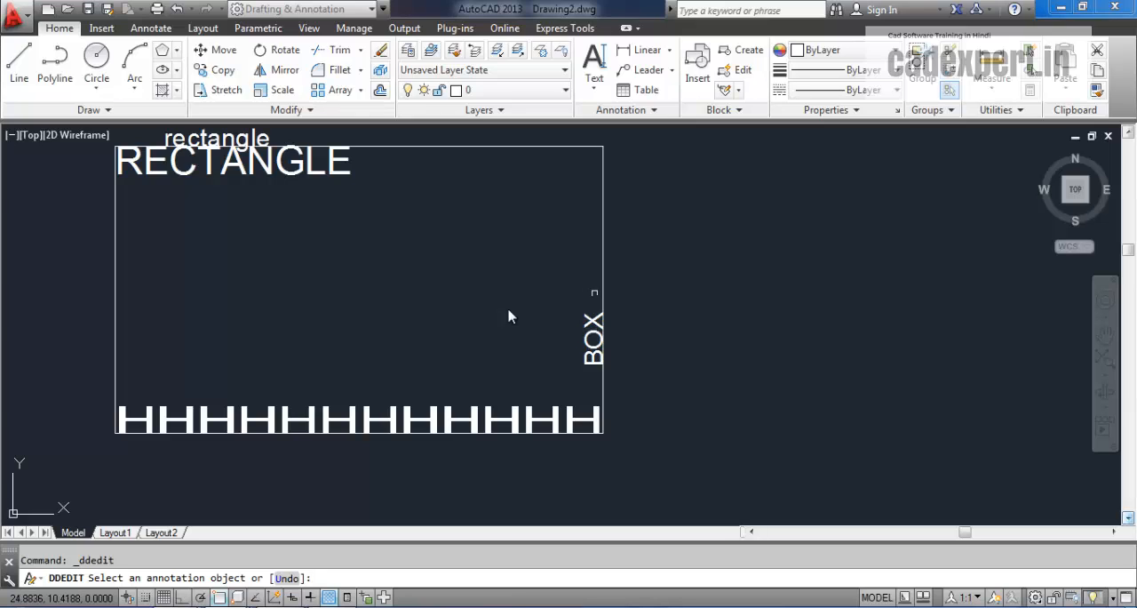
pyautogui.click(218, 140)
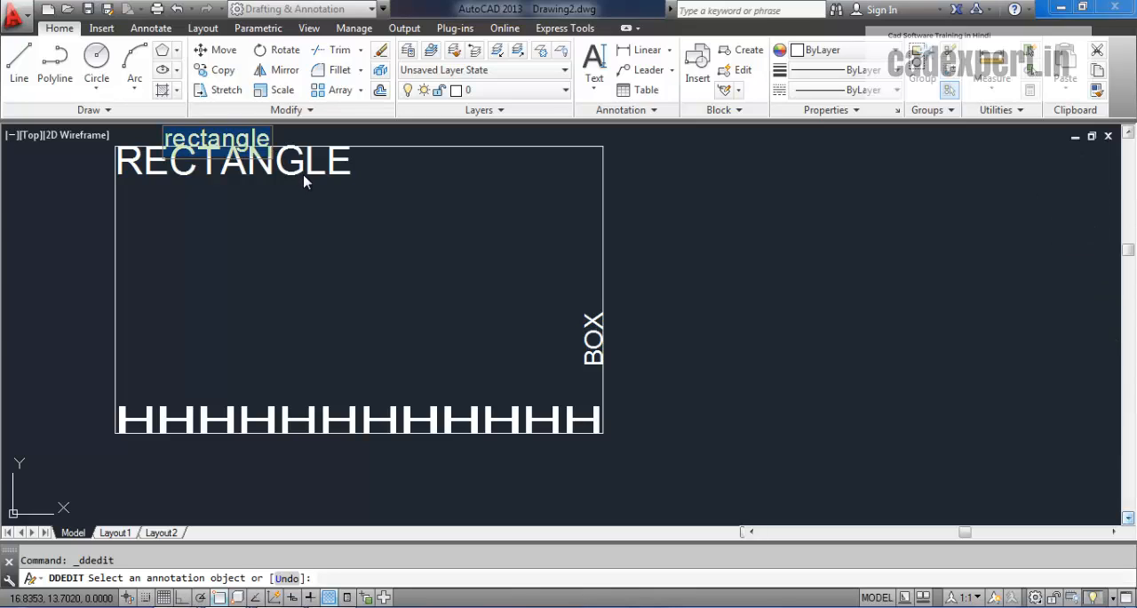
pyautogui.click(305, 181)
pyautogui.write('sc')
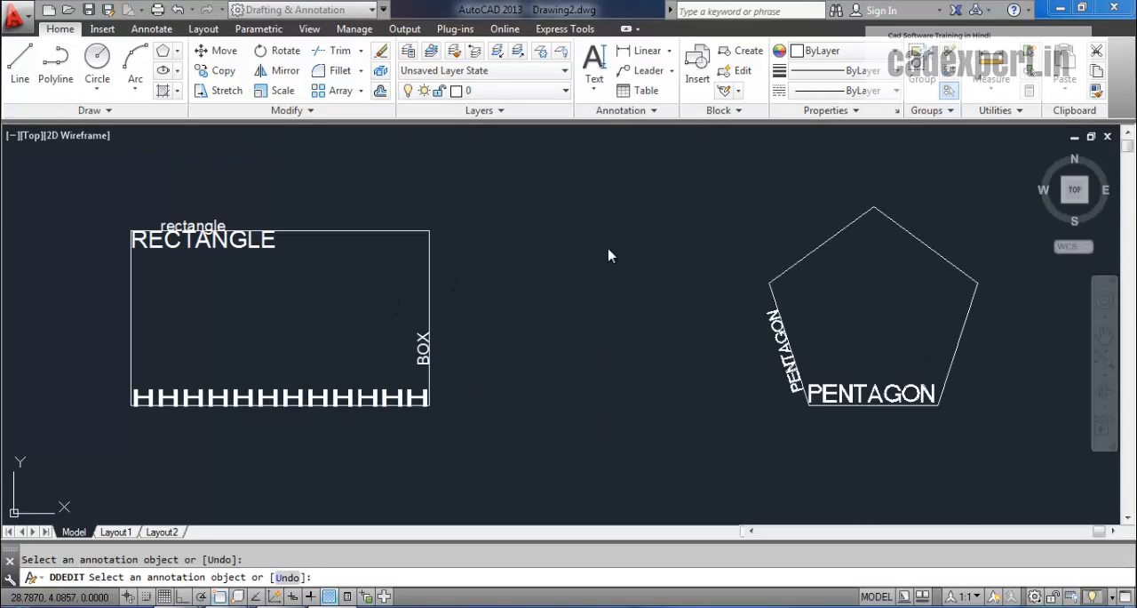
# Start a multiline text box between the rectangle and the pentagon, and switch its ruler off and on again.
pyautogui.click(593, 92)
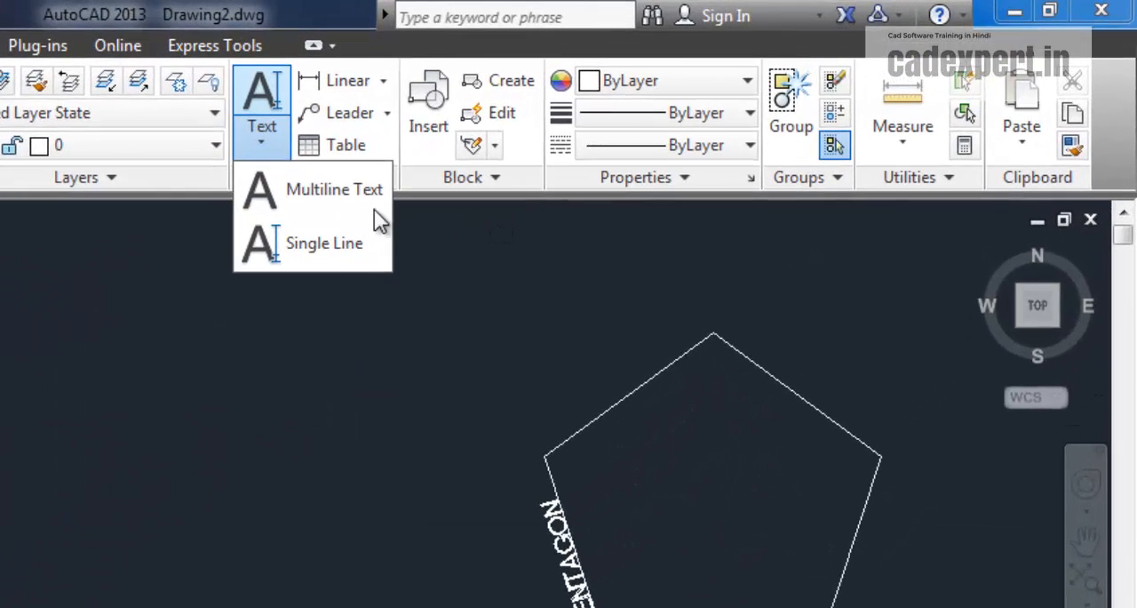
pyautogui.click(301, 190)
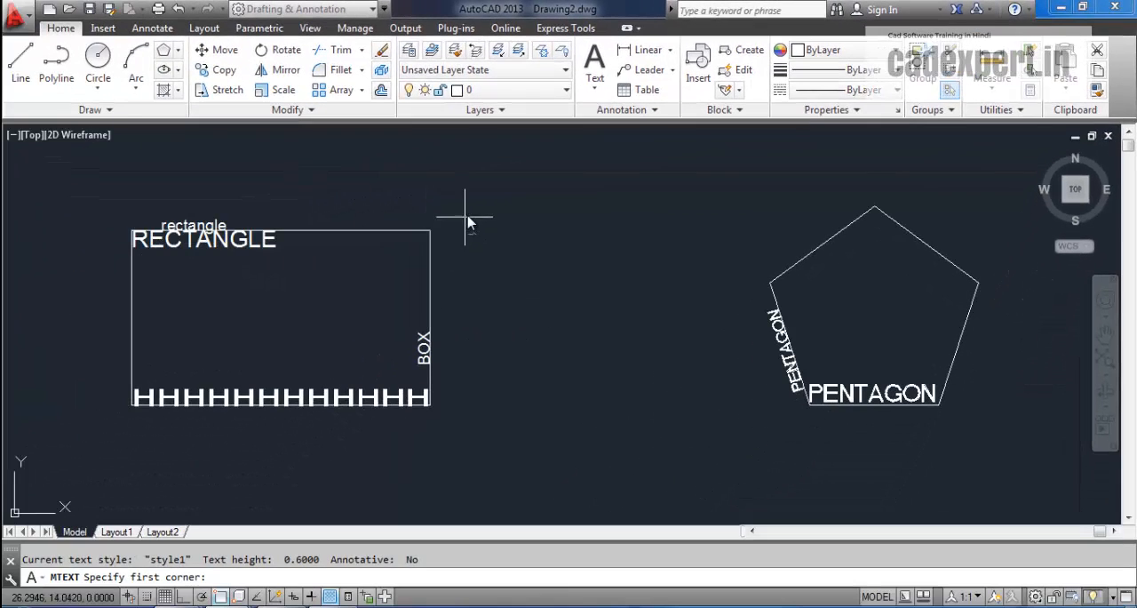
pyautogui.click(471, 215)
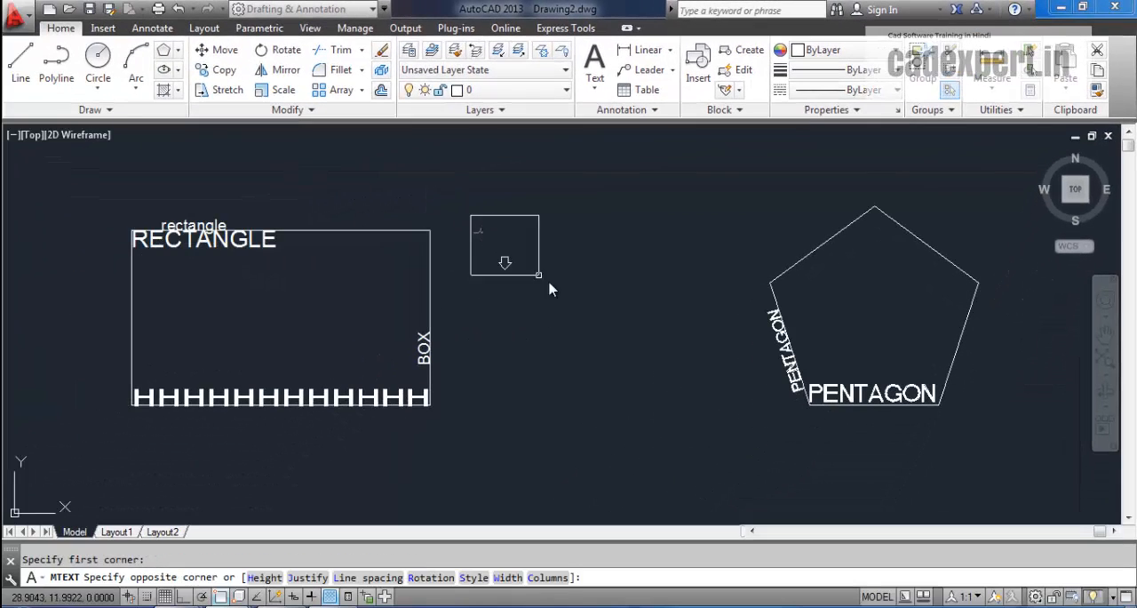
pyautogui.click(703, 358)
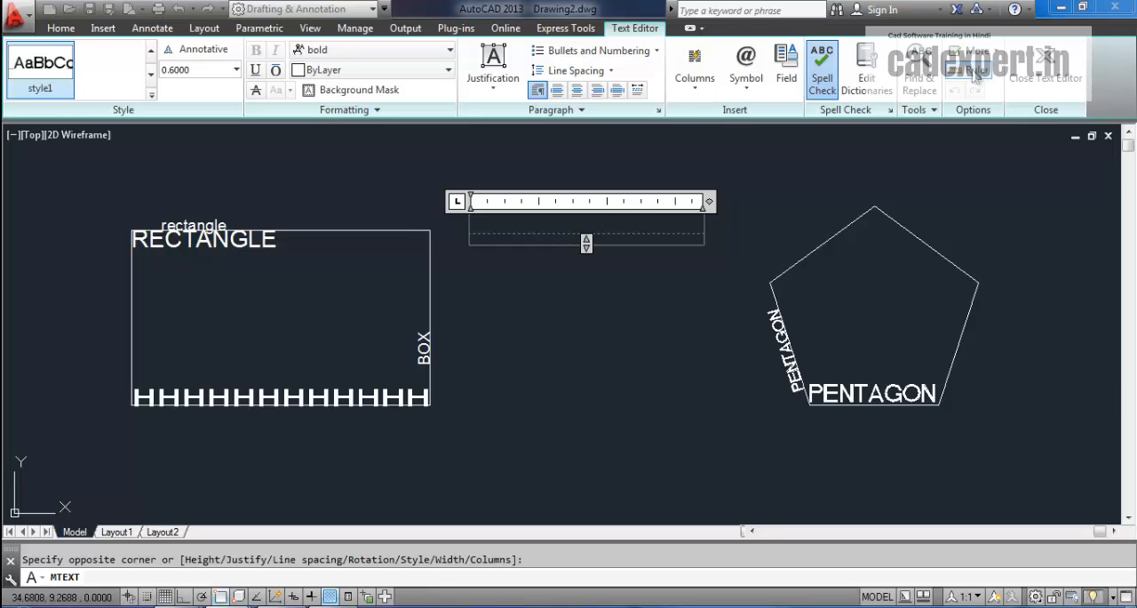
pyautogui.click(979, 77)
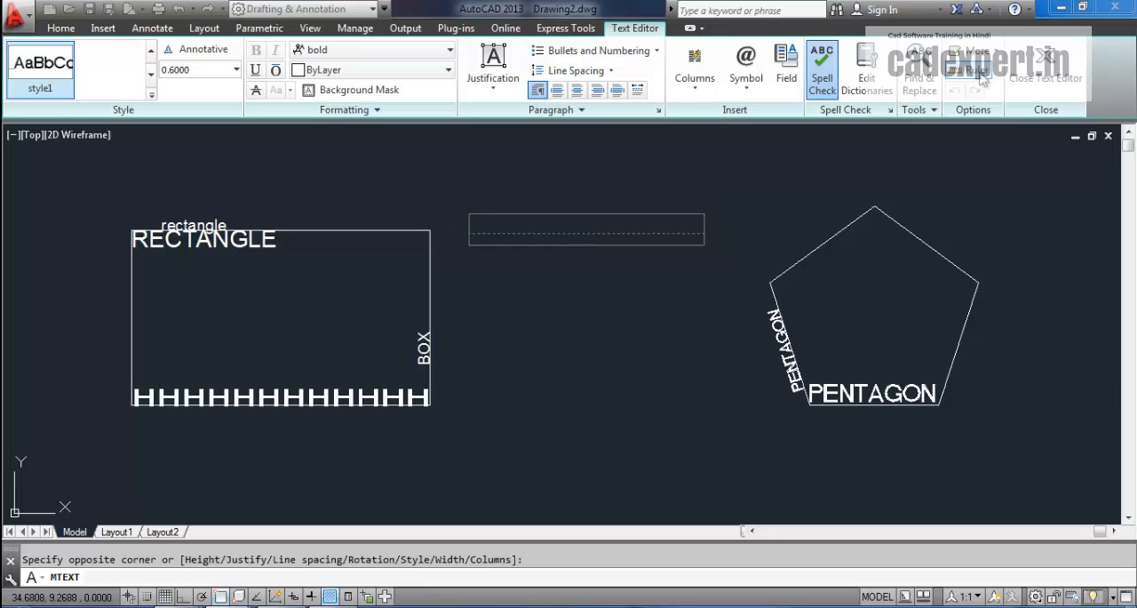
pyautogui.click(977, 77)
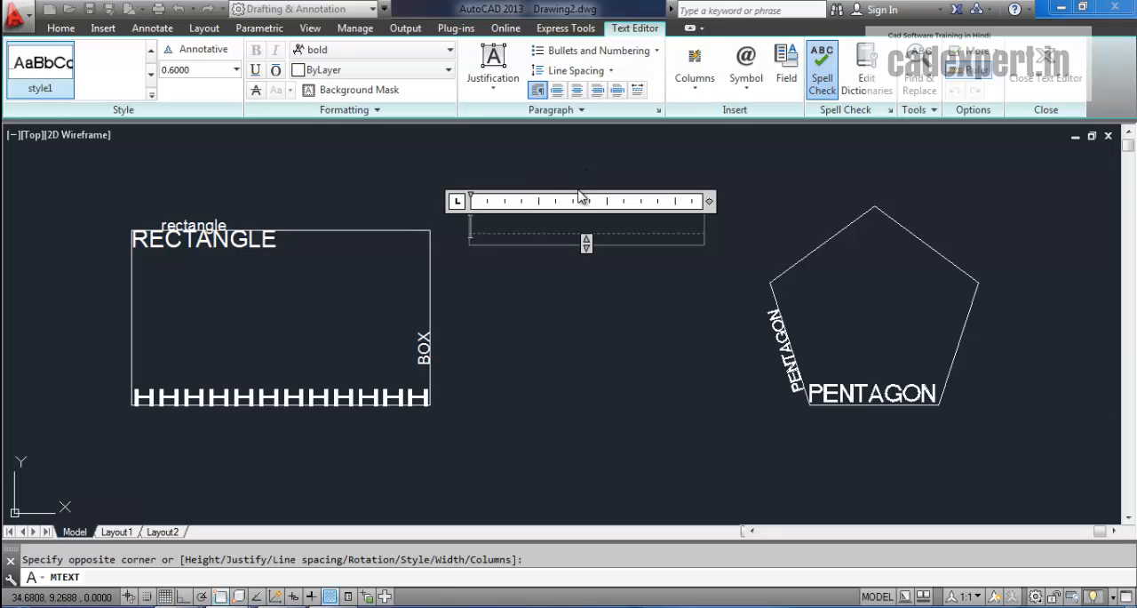
# Enter MULTILINE TEXT as the heading in the multiline text box.
pyautogui.write('GHH')
pyautogui.press('BackSpace')
pyautogui.press('BackSpace')
pyautogui.press('BackSpace')
pyautogui.write('MULTILINE')
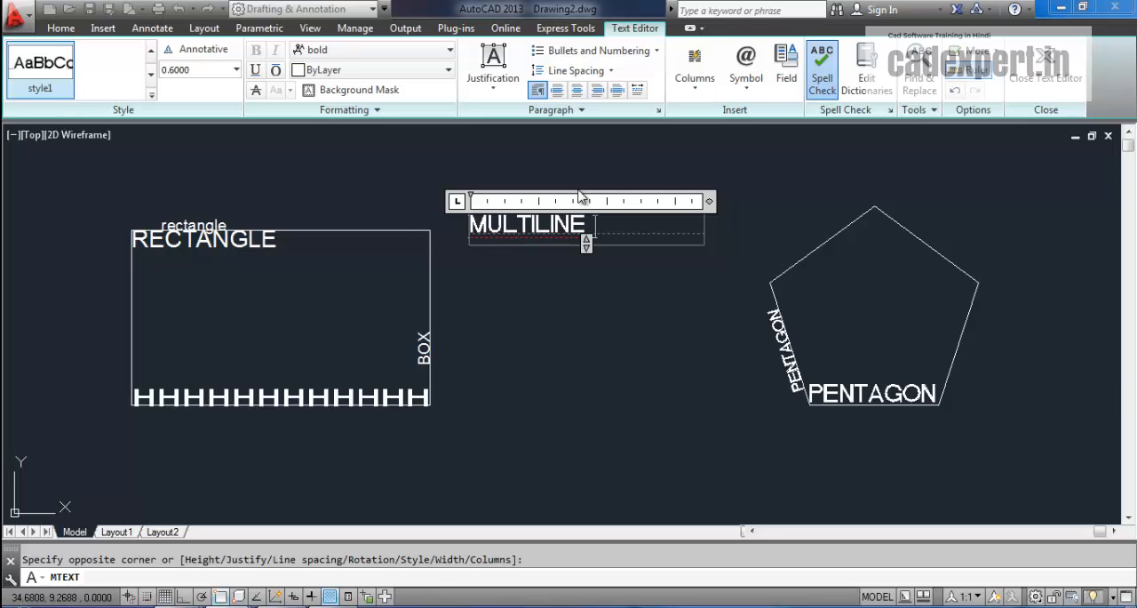
pyautogui.write(' TEX')
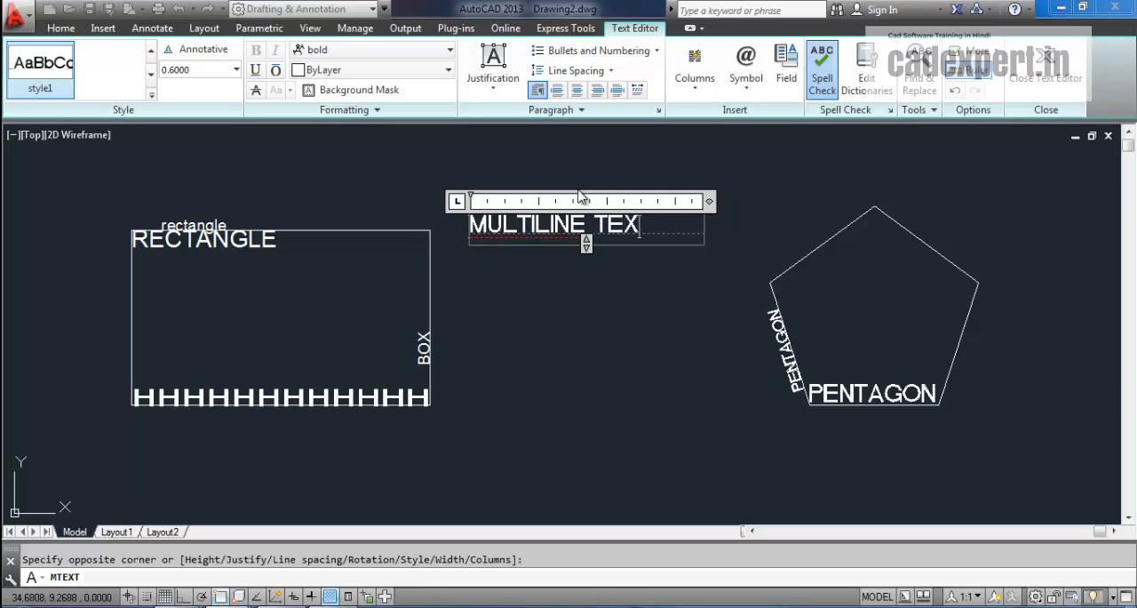
pyautogui.write('T')
# Set the font of the MULTILINE TEXT heading to Bradley Hand ITC and make it bold.
pyautogui.moveTo(656, 225); pyautogui.dragTo(471, 224)
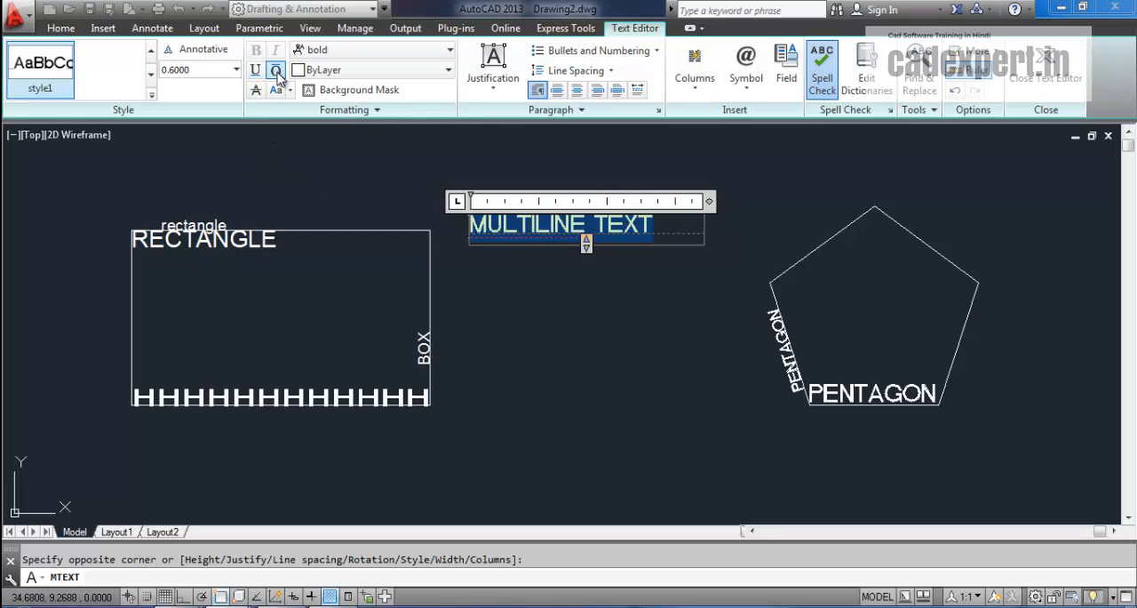
pyautogui.click(450, 51)
pyautogui.click(450, 51)
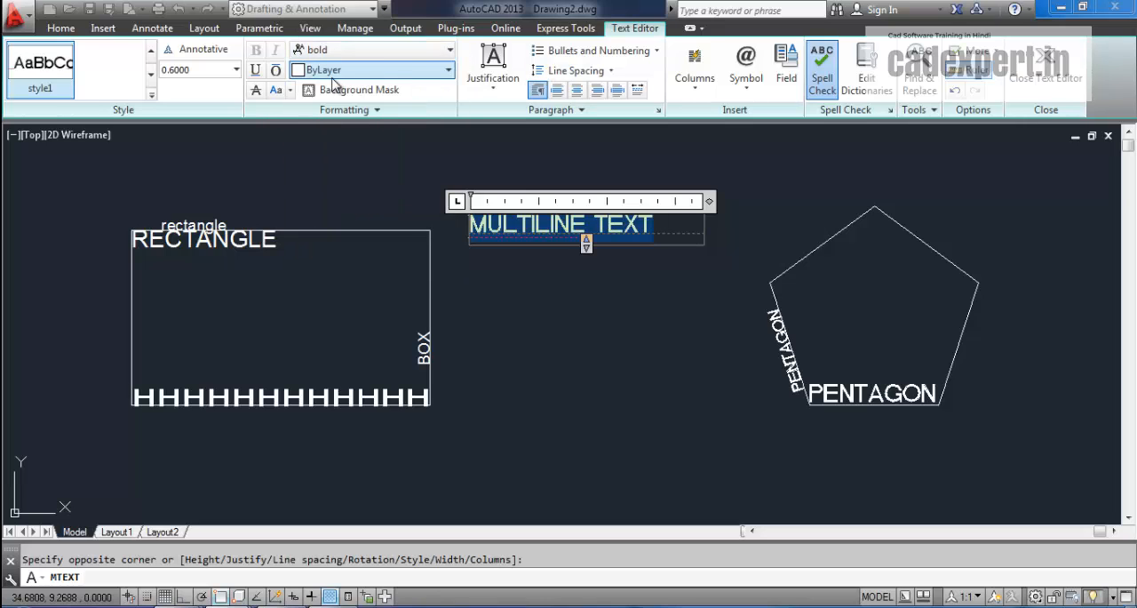
pyautogui.click(450, 50)
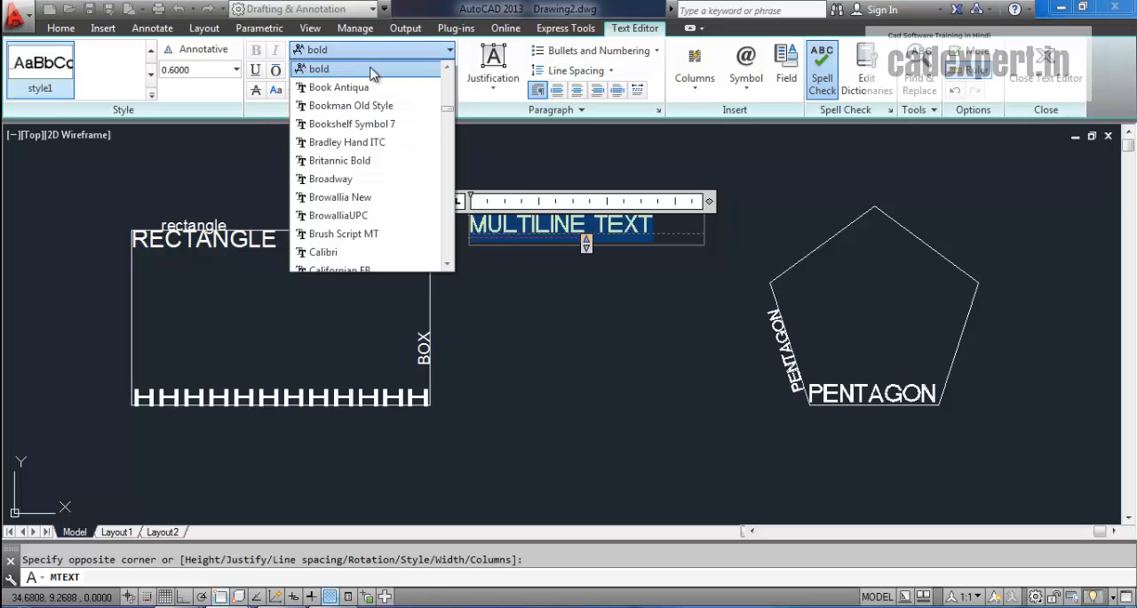
pyautogui.click(326, 144)
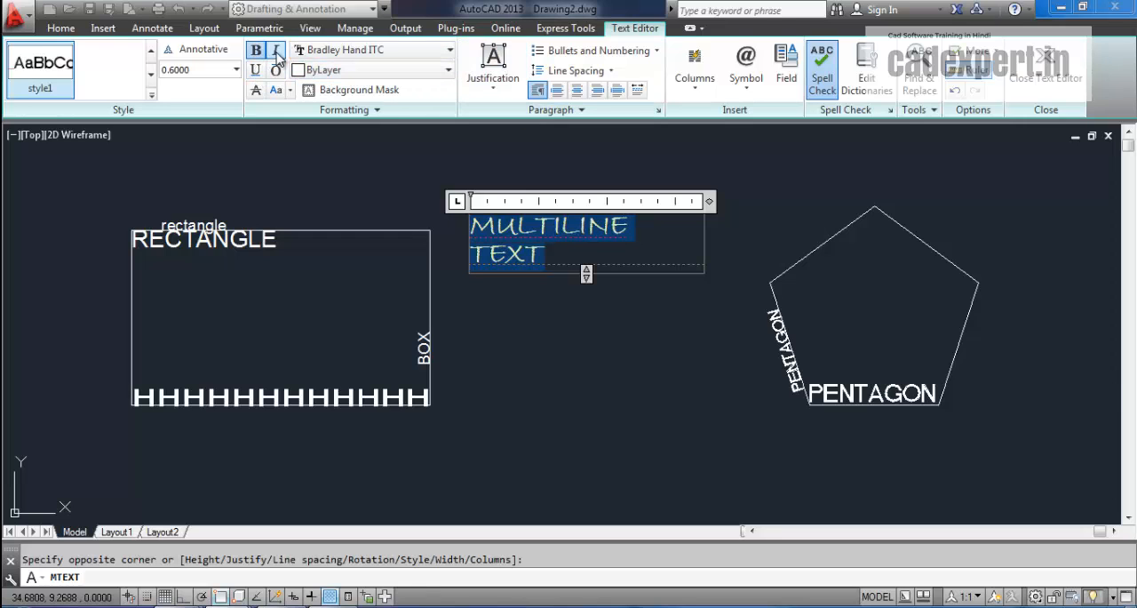
# Make the MULTILINE TEXT heading italic and underlined, and clear the text selection.
pyautogui.click(277, 51)
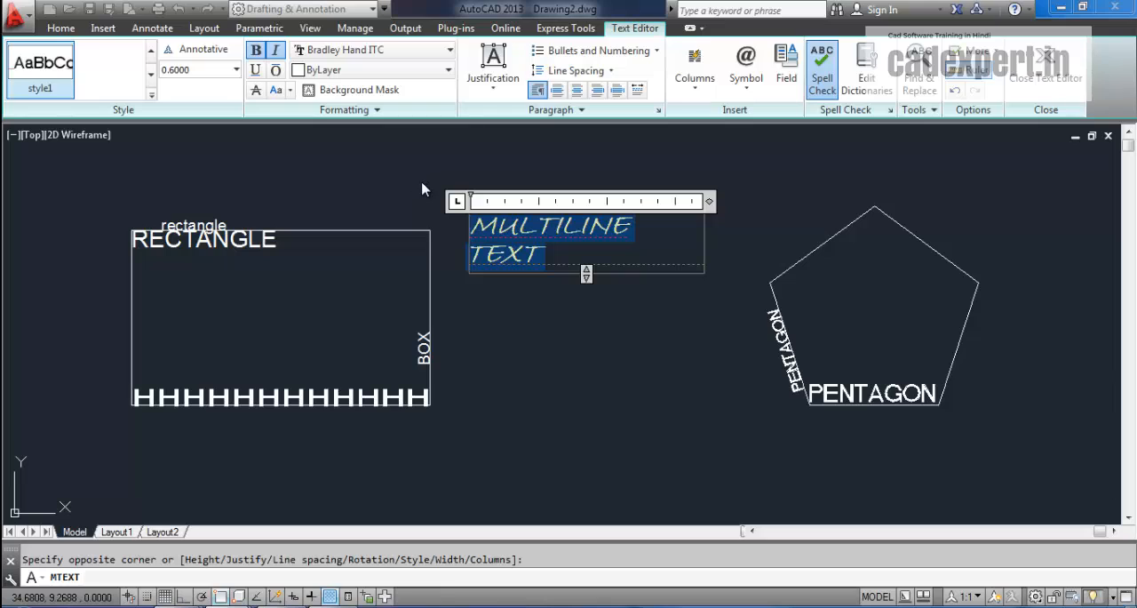
pyautogui.click(256, 71)
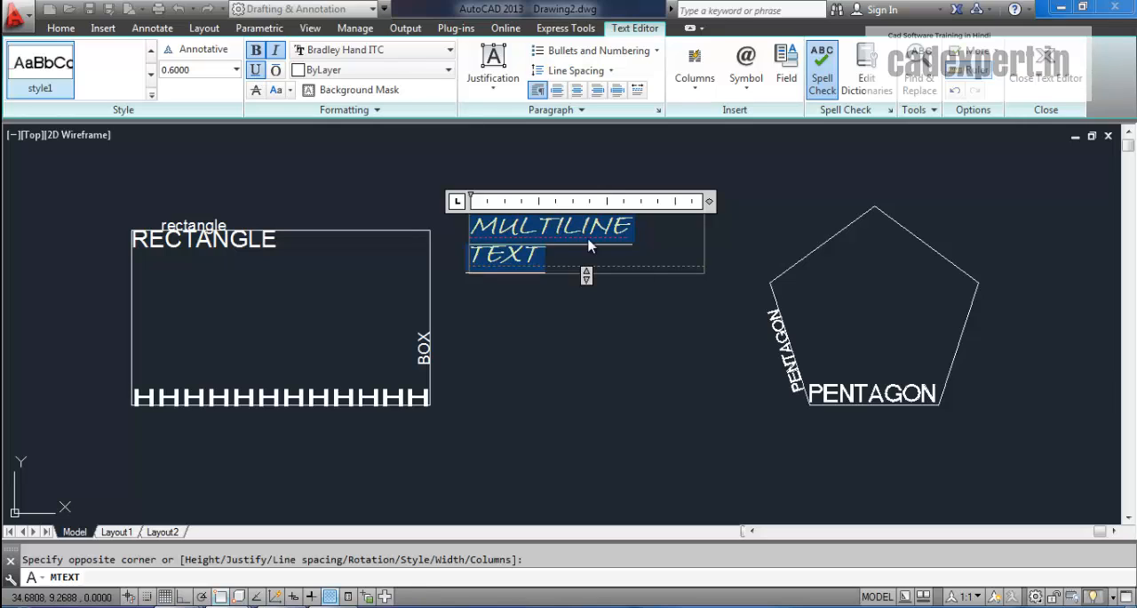
pyautogui.click(667, 241)
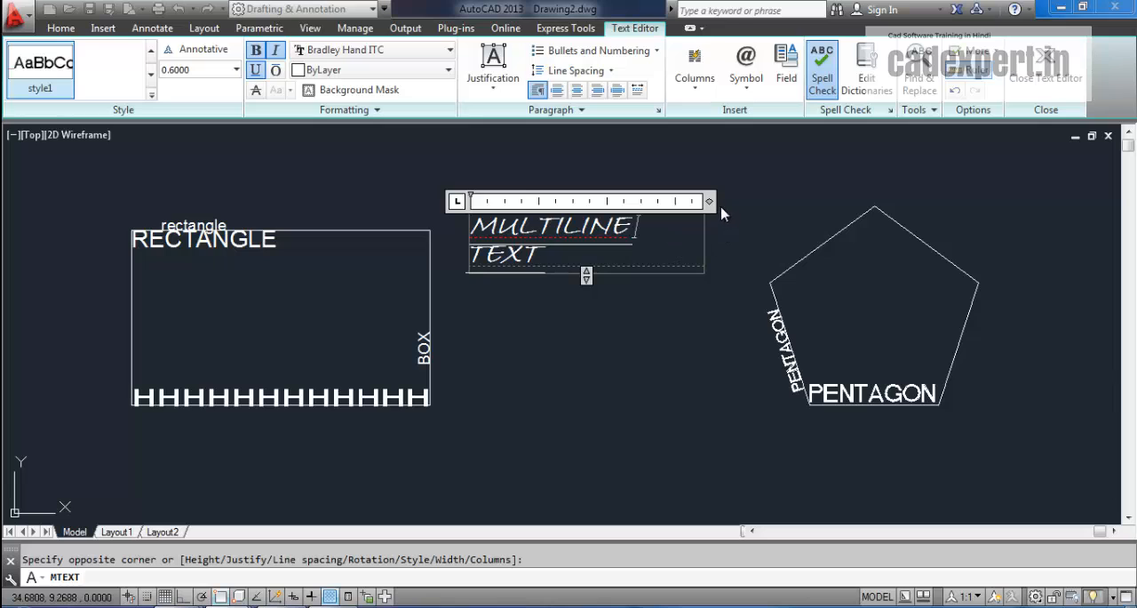
# Enlarge the text box to a column width of about 12.55 and down past the pentagon's base, and turn on numbered list formatting.
pyautogui.moveTo(709, 202); pyautogui.dragTo(834, 199)
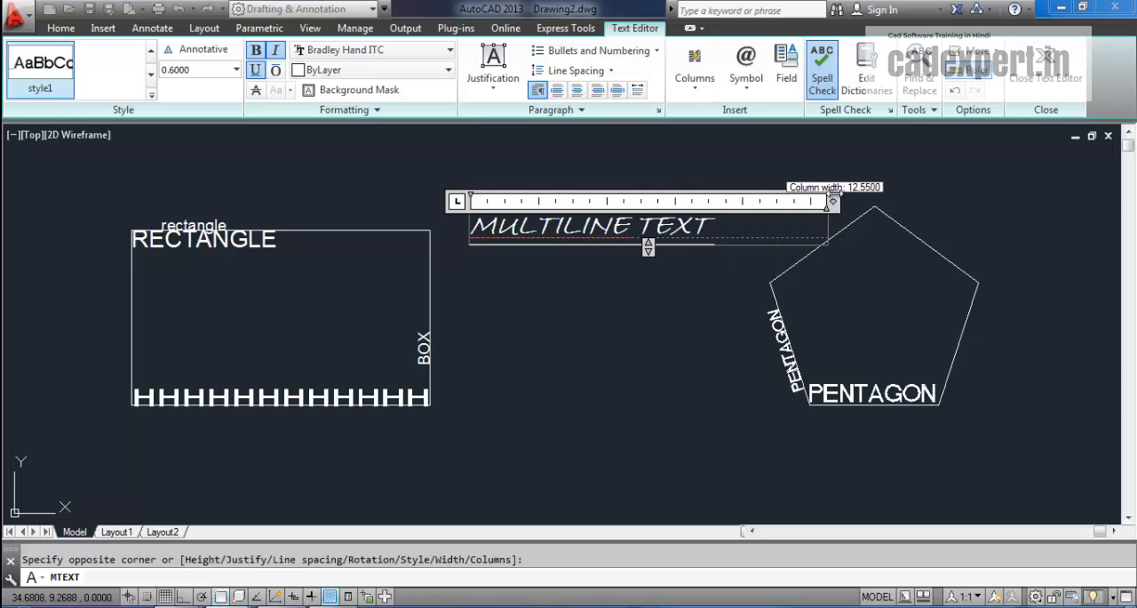
pyautogui.moveTo(649, 246); pyautogui.dragTo(647, 471)
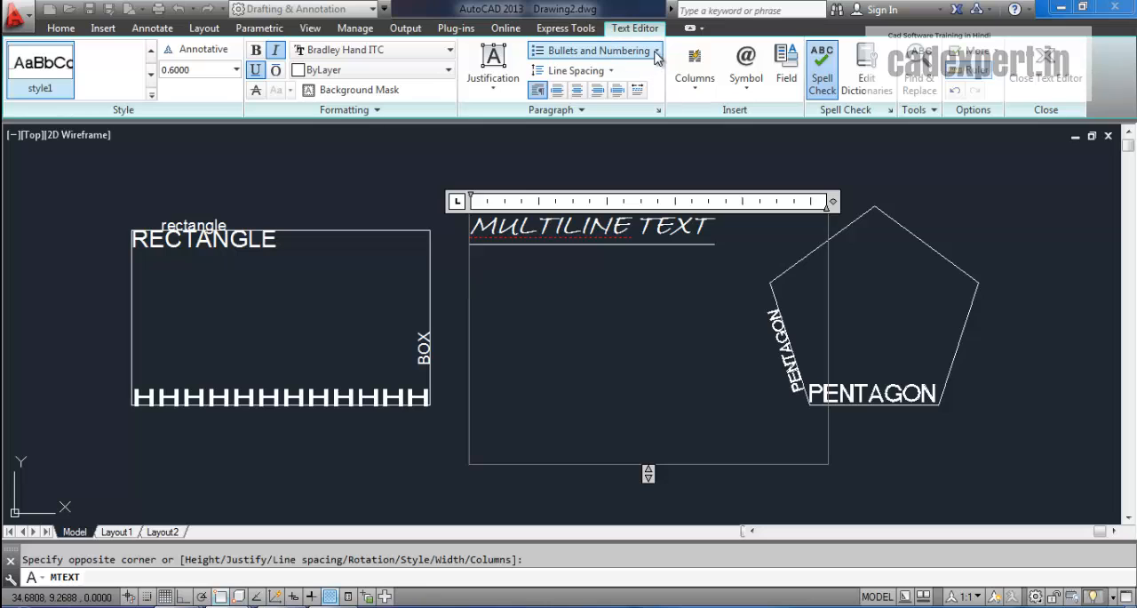
pyautogui.click(562, 53)
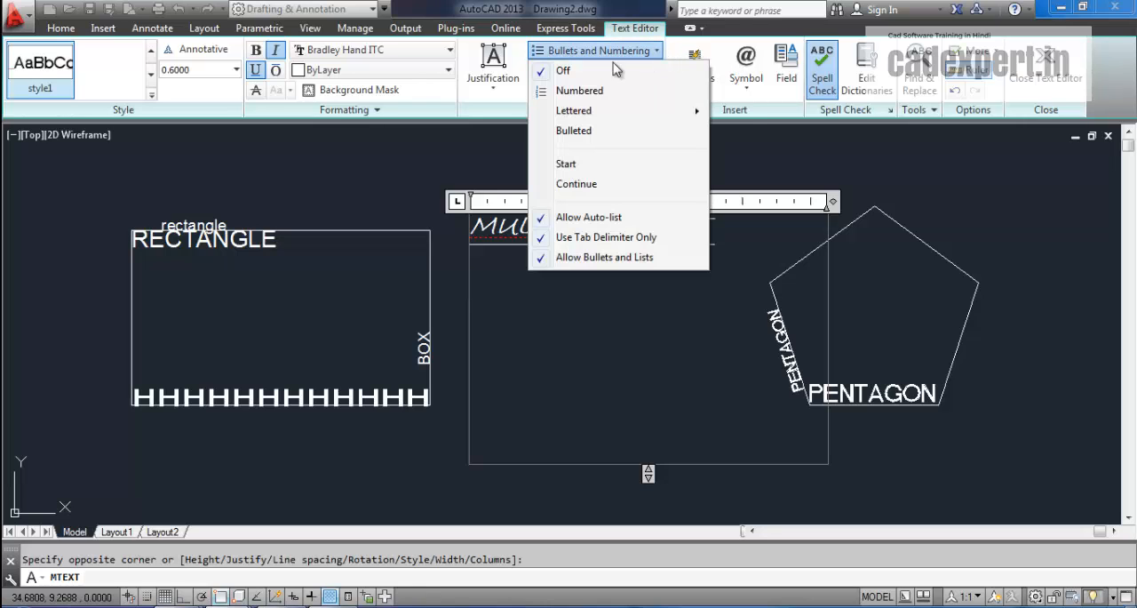
pyautogui.click(551, 71)
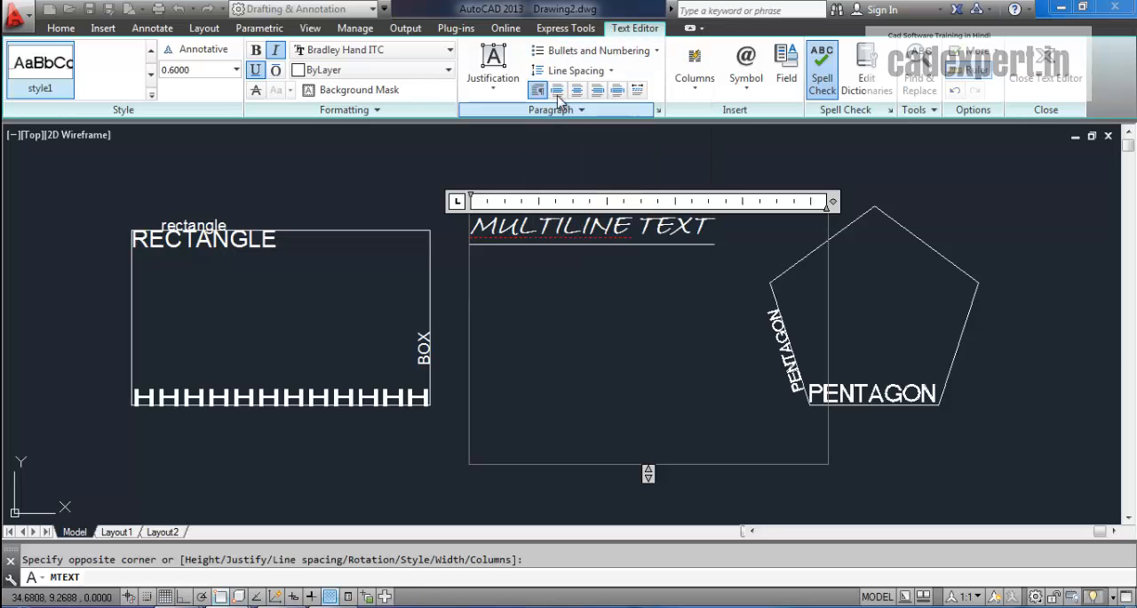
pyautogui.click(658, 51)
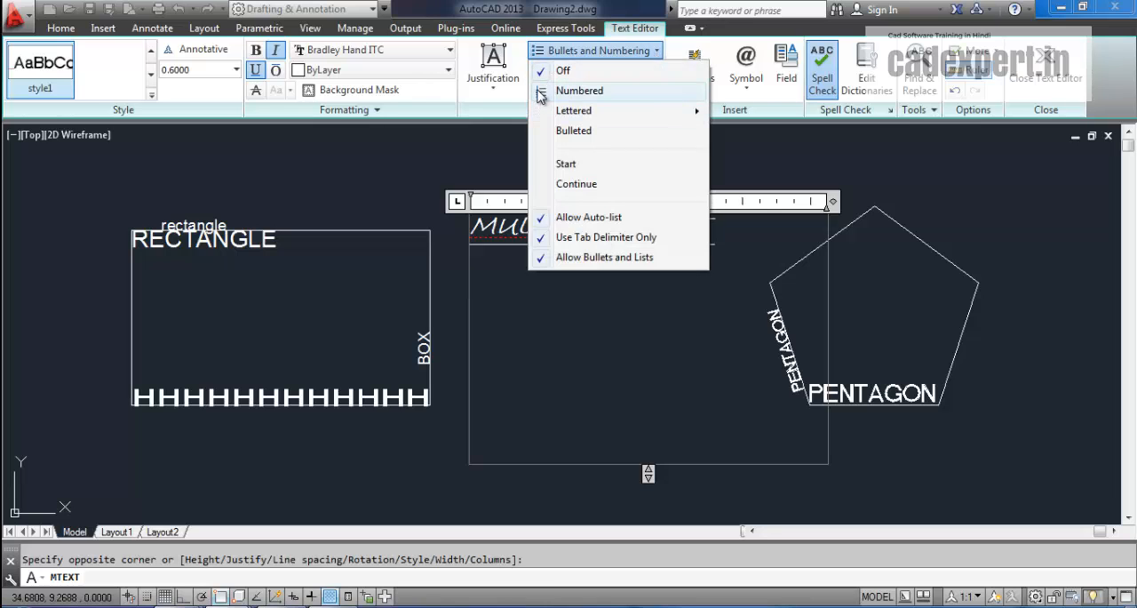
pyautogui.click(544, 92)
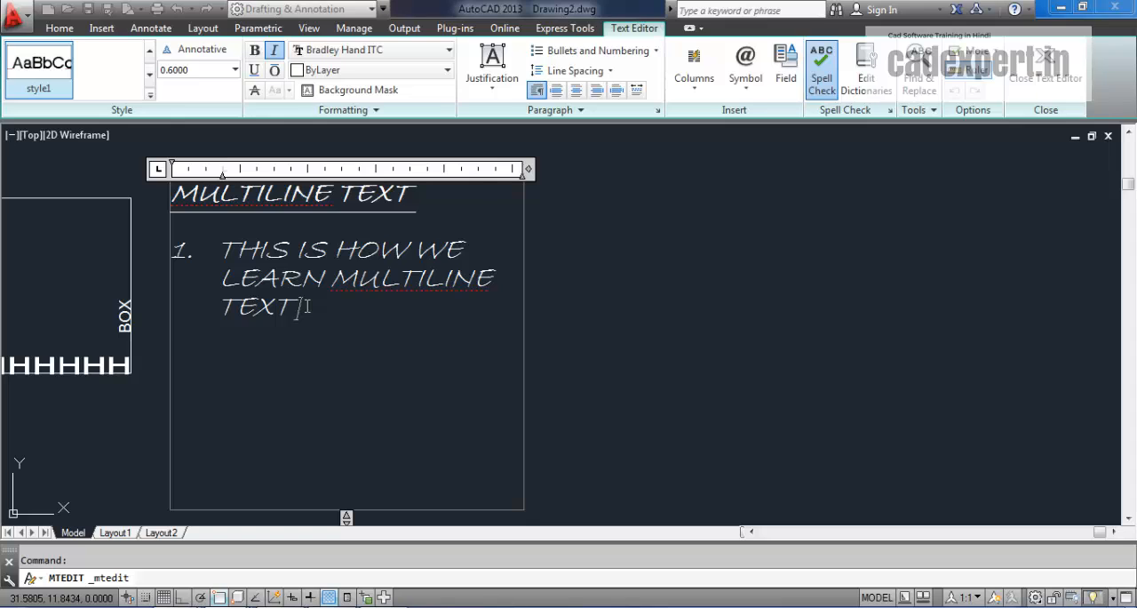
# Add RAM AND LAKSHMAN as the second item of the numbered list.
pyautogui.press('Return')
pyautogui.write('RA')
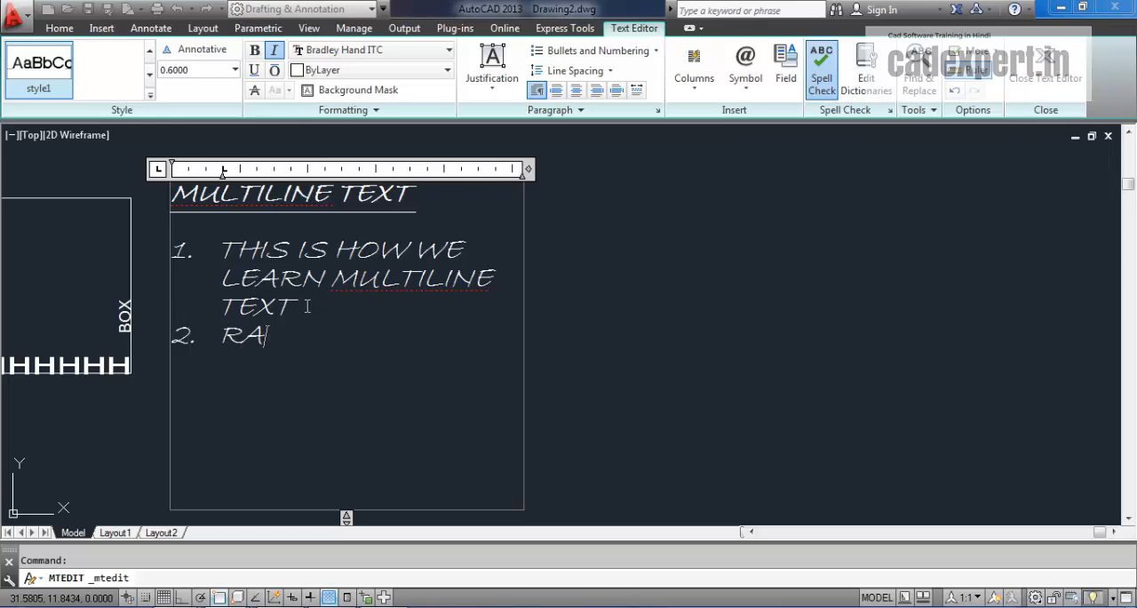
pyautogui.write('M AND LAKS')
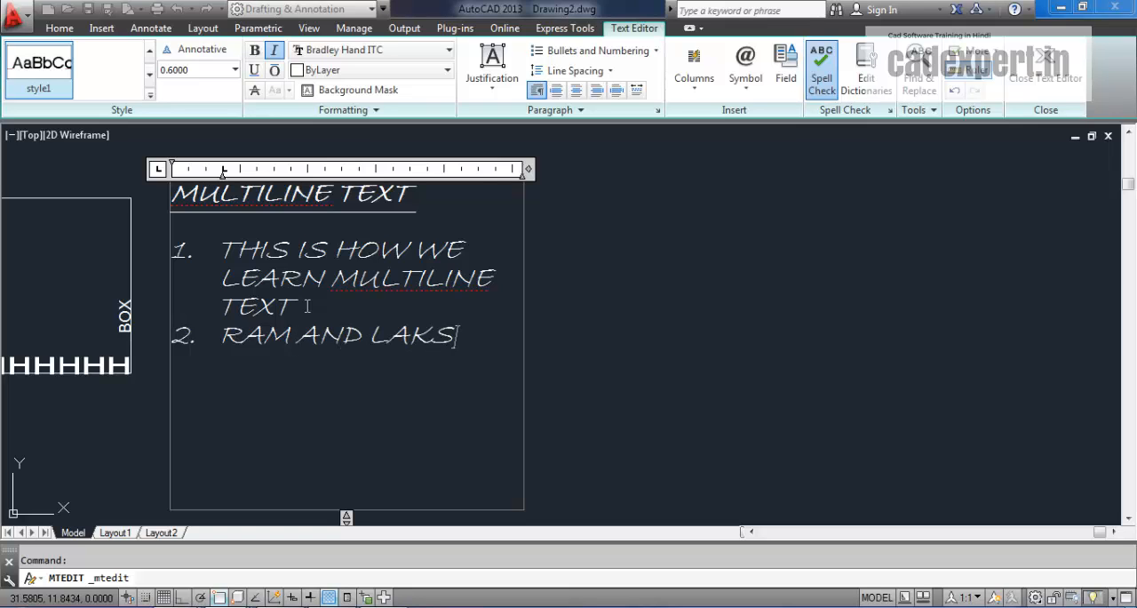
pyautogui.write('HMAN')
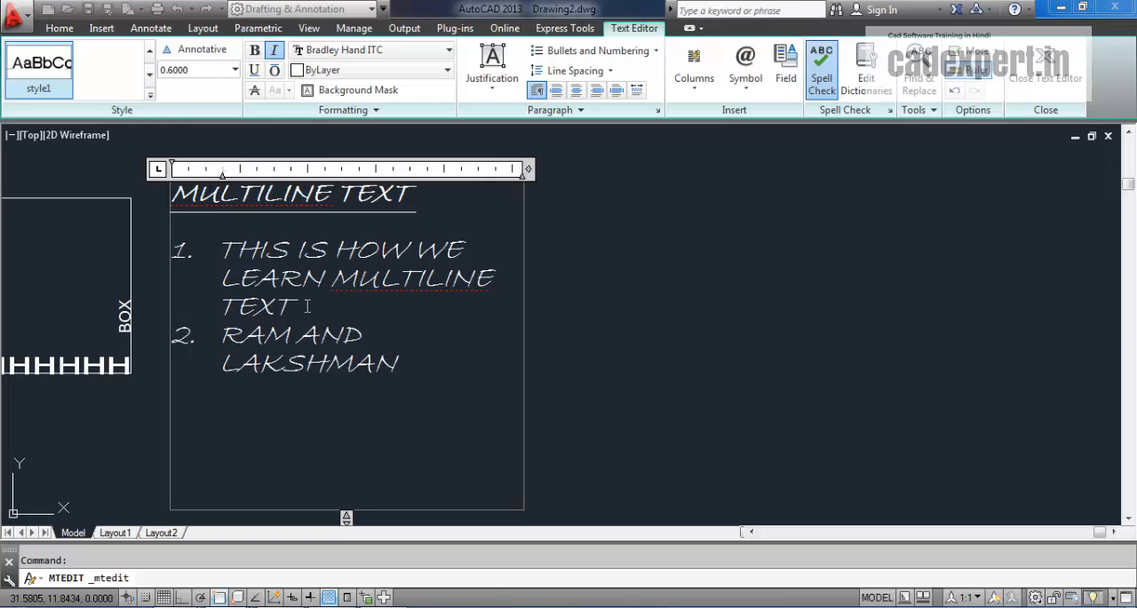
# Add RESTAURNT as the third item of the numbered list.
pyautogui.press('Return')
pyautogui.write('RAM')
pyautogui.press('BackSpace')
pyautogui.press('BackSpace')
pyautogui.press('BackSpace')
pyautogui.write('T')
pyautogui.press('BackSpace')
pyautogui.write('ST')
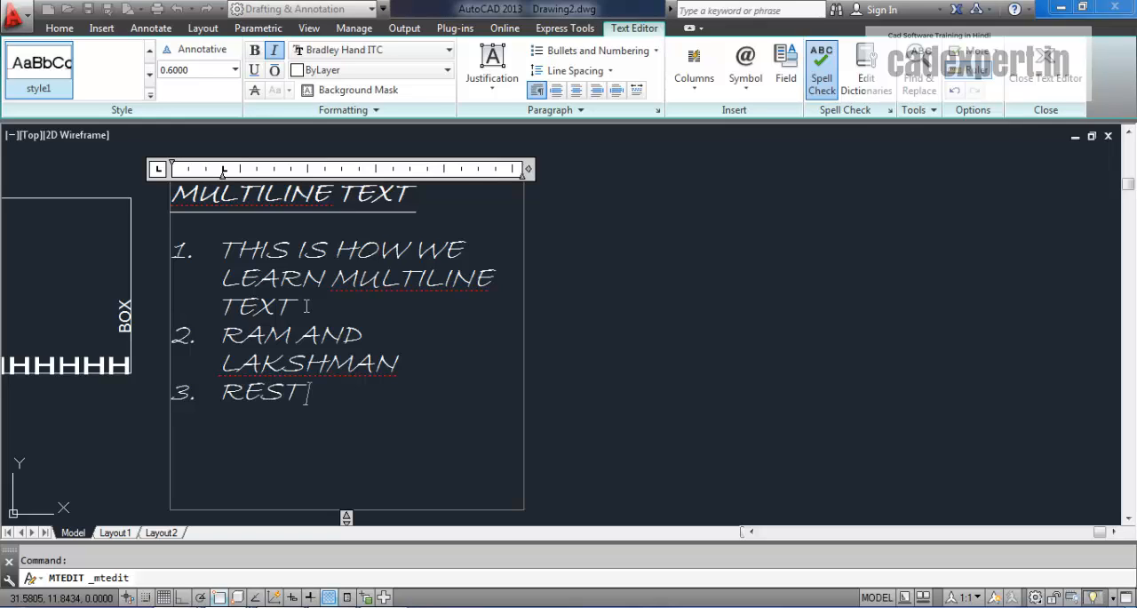
pyautogui.write('AURNT')
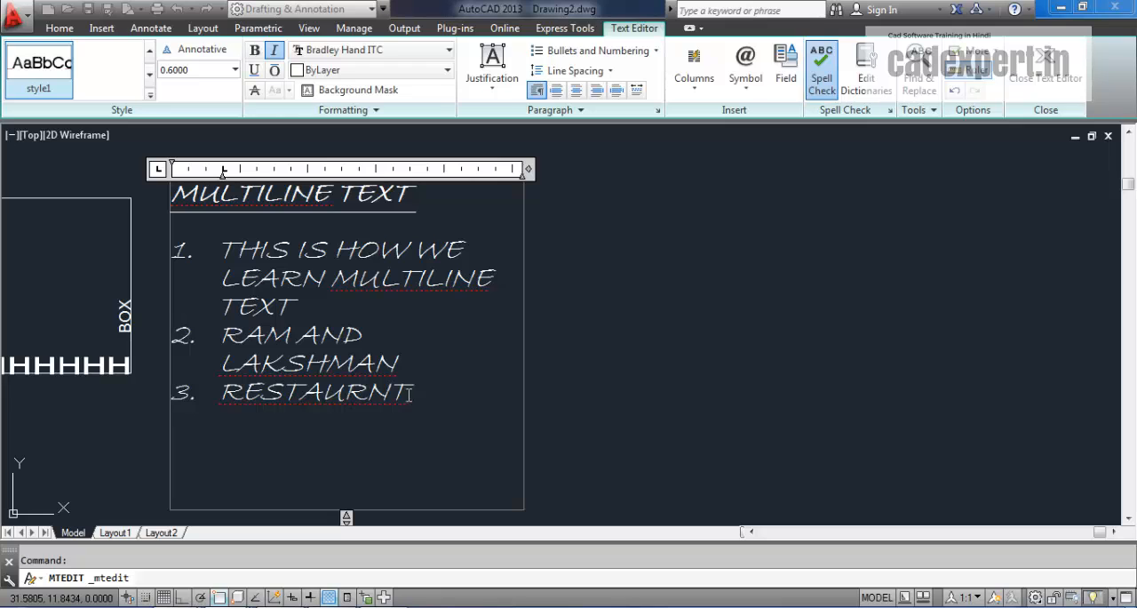
# Correct the misspelled RESTAURNT in the third list item to the spelling suggestion RESTAURANT.
pyautogui.moveTo(415, 397); pyautogui.dragTo(227, 393)
pyautogui.rightClick(245, 394)
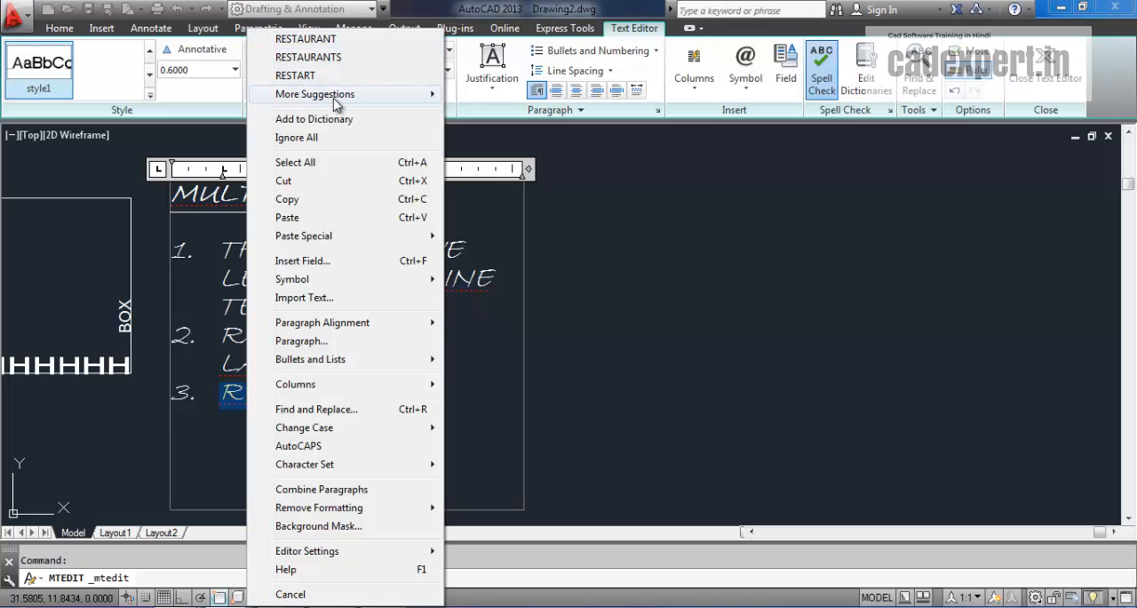
pyautogui.moveTo(333, 96)
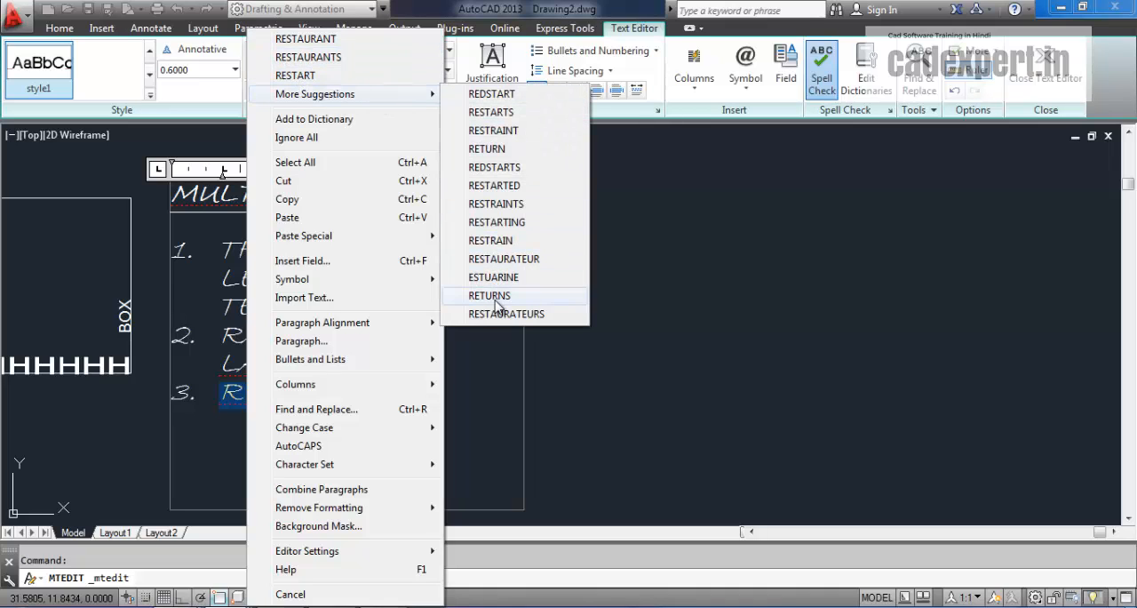
pyautogui.click(300, 39)
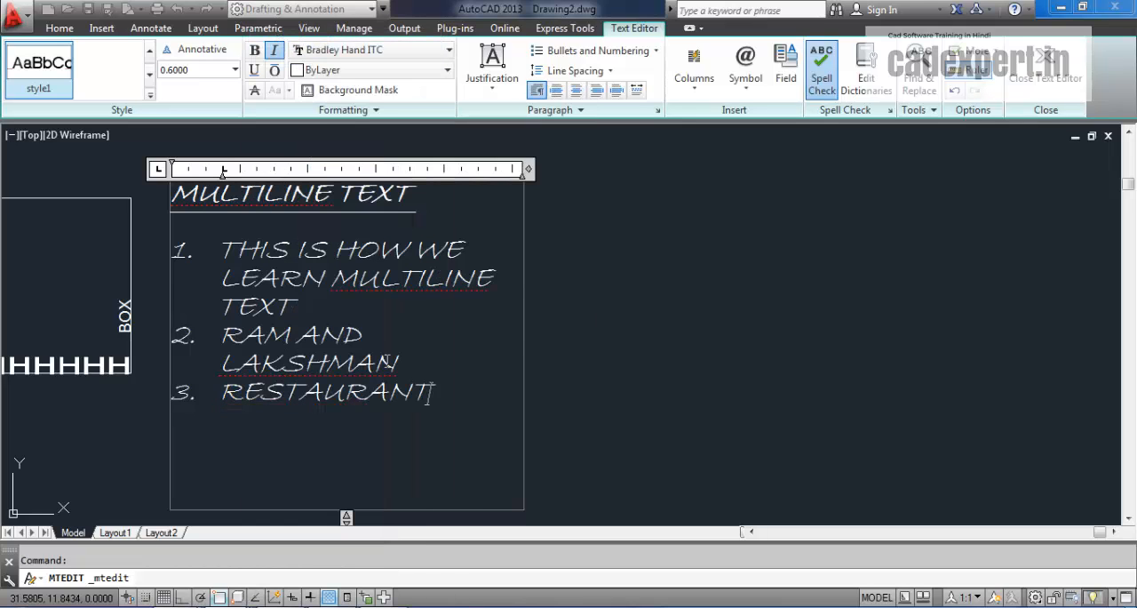
# Add the word MULTILINE from the first list item to the spelling dictionary and clear the selection.
pyautogui.click(402, 364)
pyautogui.moveTo(501, 277); pyautogui.dragTo(332, 277)
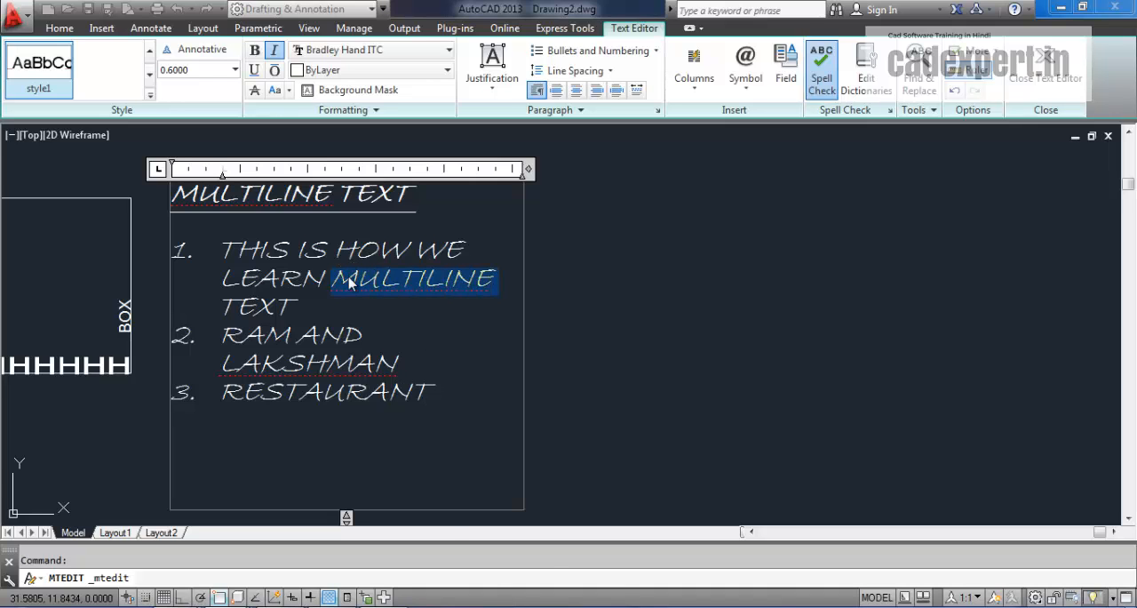
pyautogui.rightClick(350, 280)
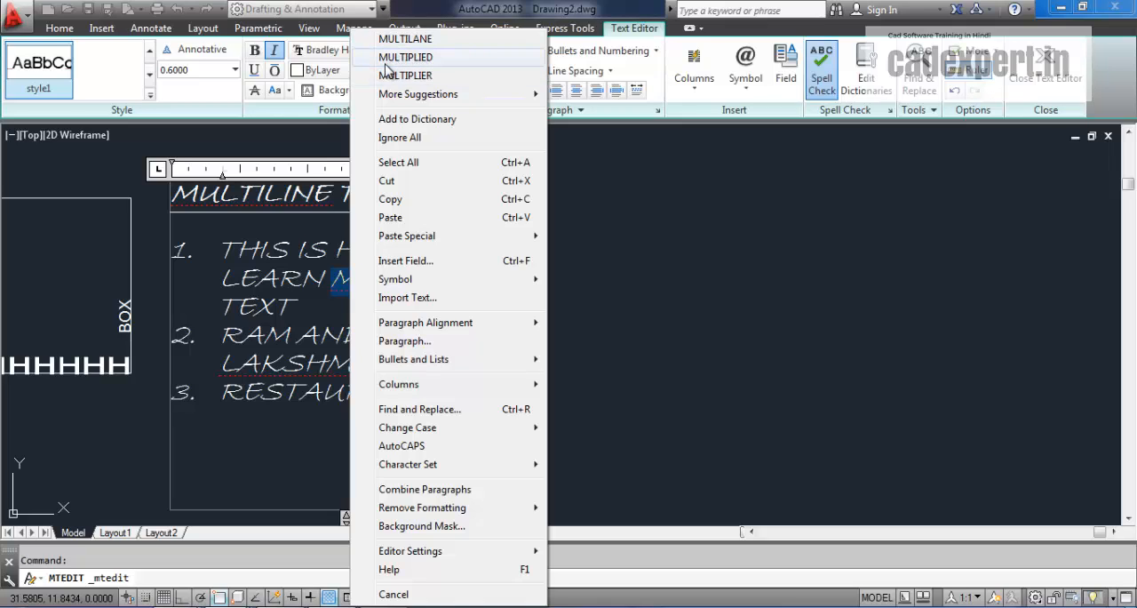
pyautogui.moveTo(533, 95)
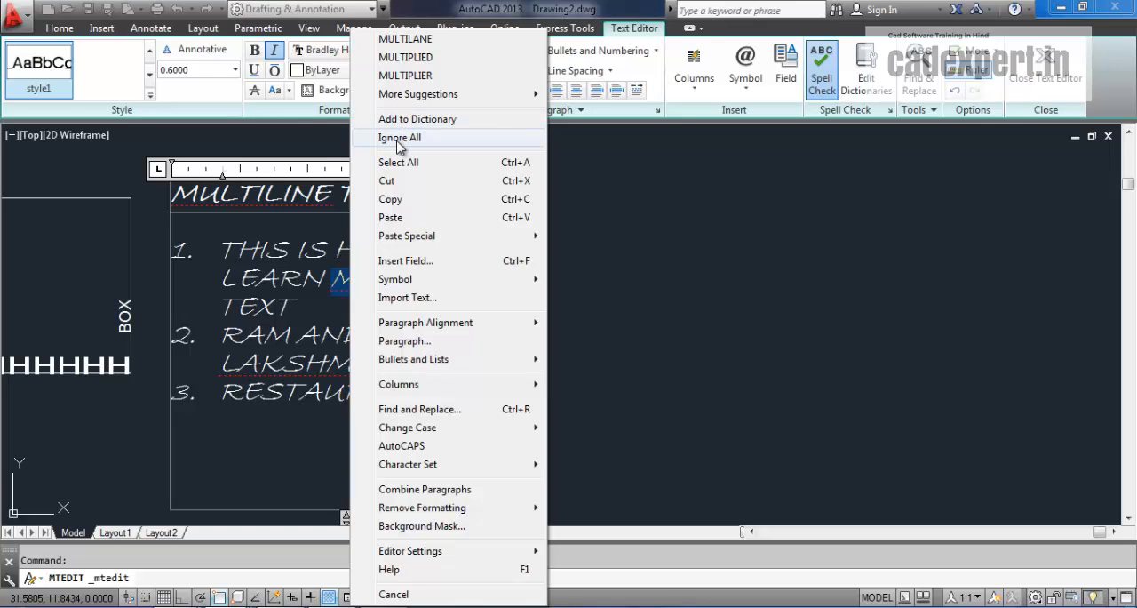
pyautogui.click(419, 121)
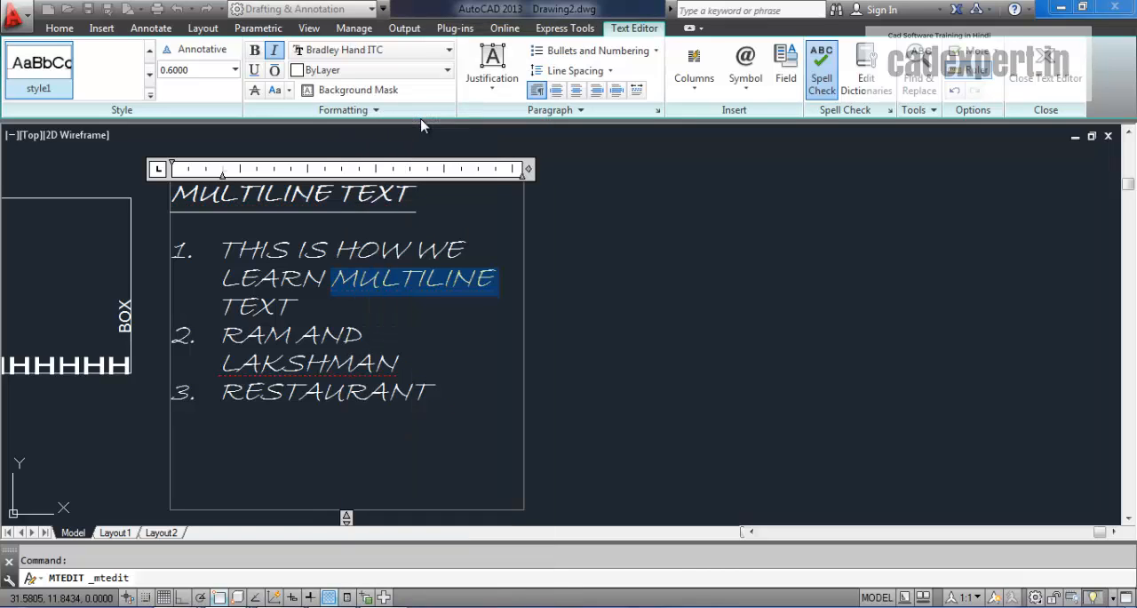
pyautogui.click(418, 327)
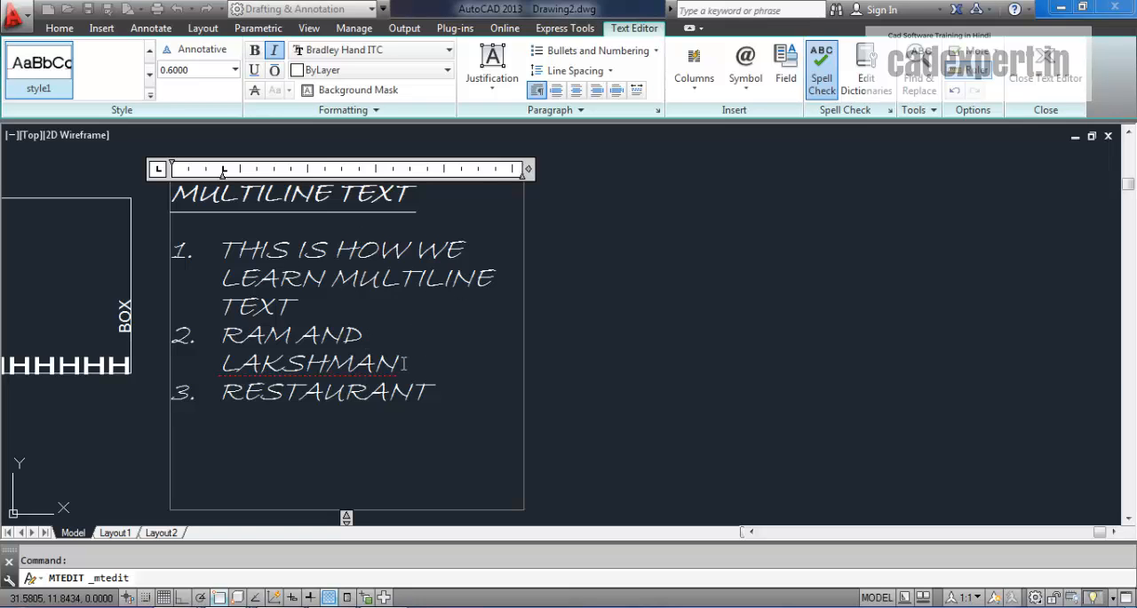
# Check the spelling suggestions for LAKSHMAN in the second list item and add the word to the spelling dictionary.
pyautogui.moveTo(406, 362); pyautogui.dragTo(218, 365)
pyautogui.rightClick(277, 371)
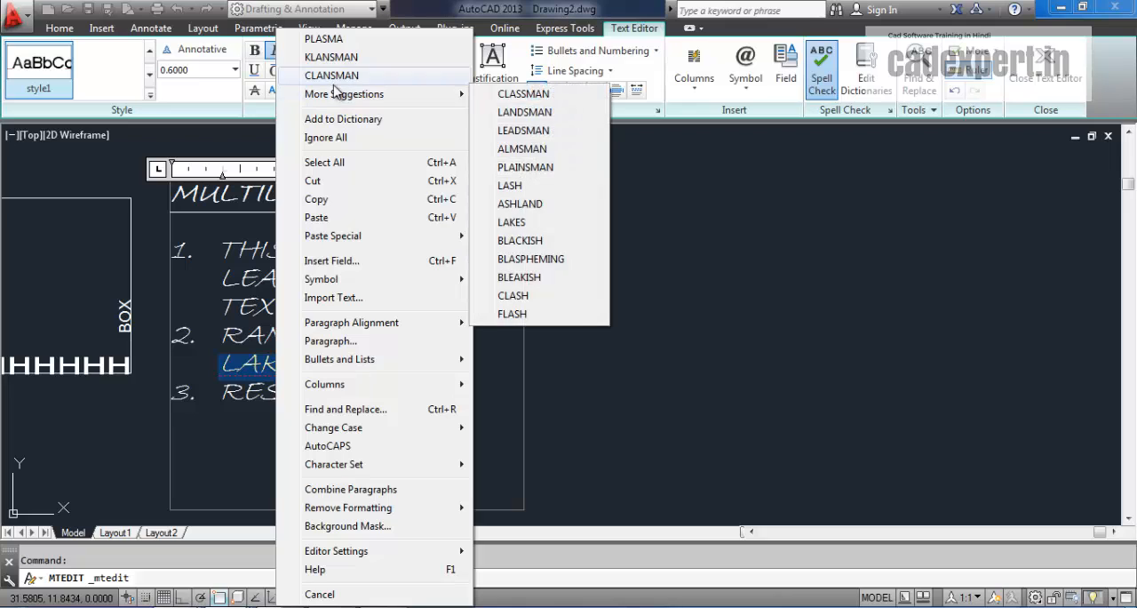
pyautogui.moveTo(342, 96)
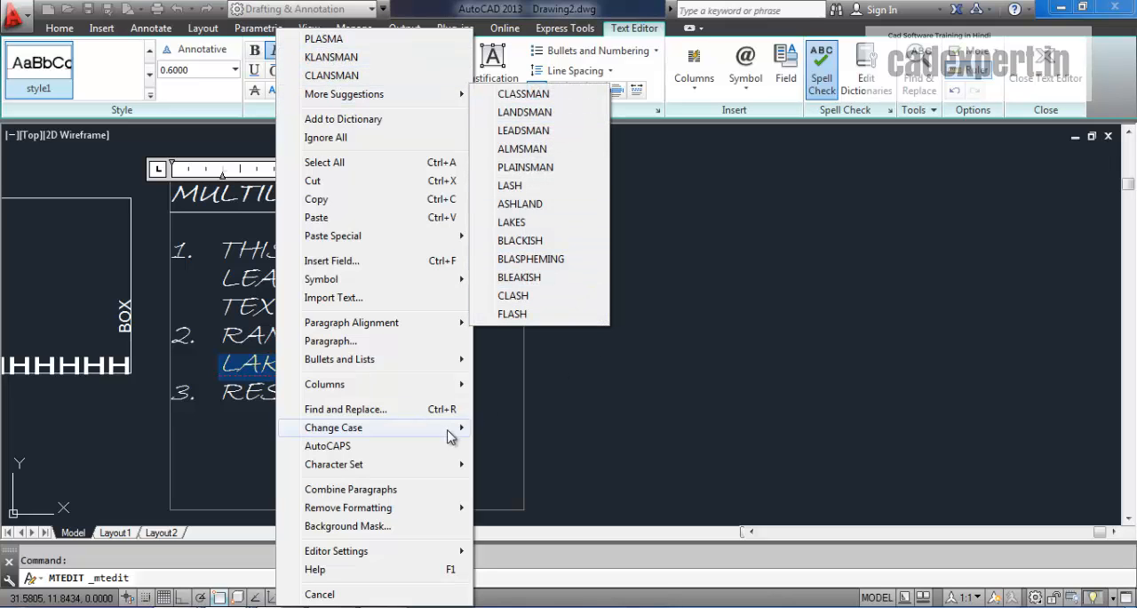
pyautogui.click(397, 371)
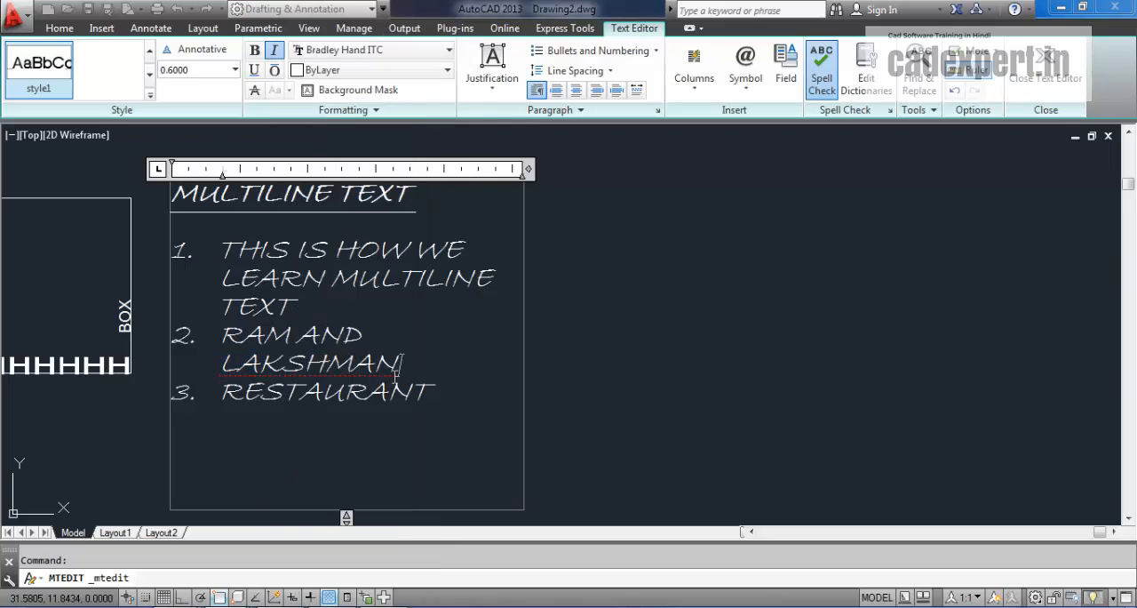
pyautogui.rightClick(342, 362)
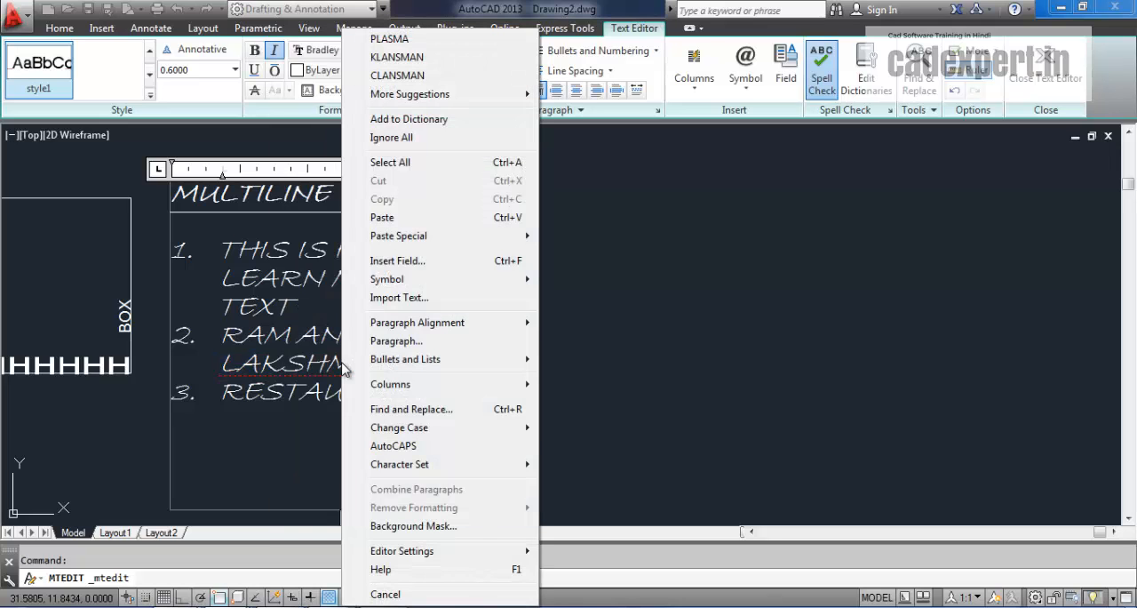
pyautogui.click(409, 121)
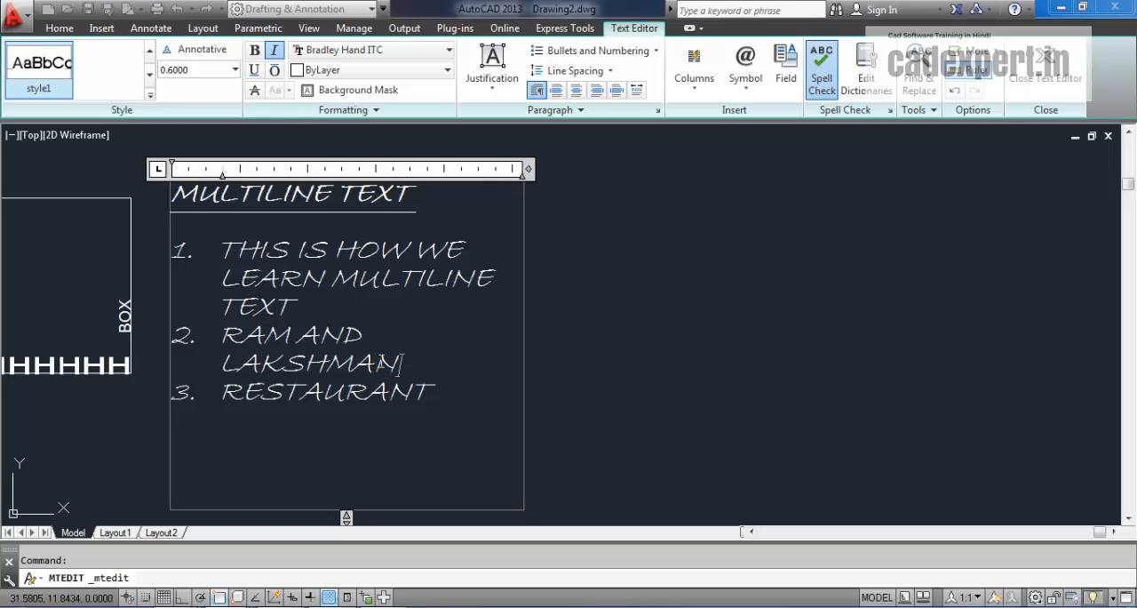
# Delete the word LAKSHMAN from the custom dictionary sample.cus and close the dictionary editor.
pyautogui.click(870, 85)
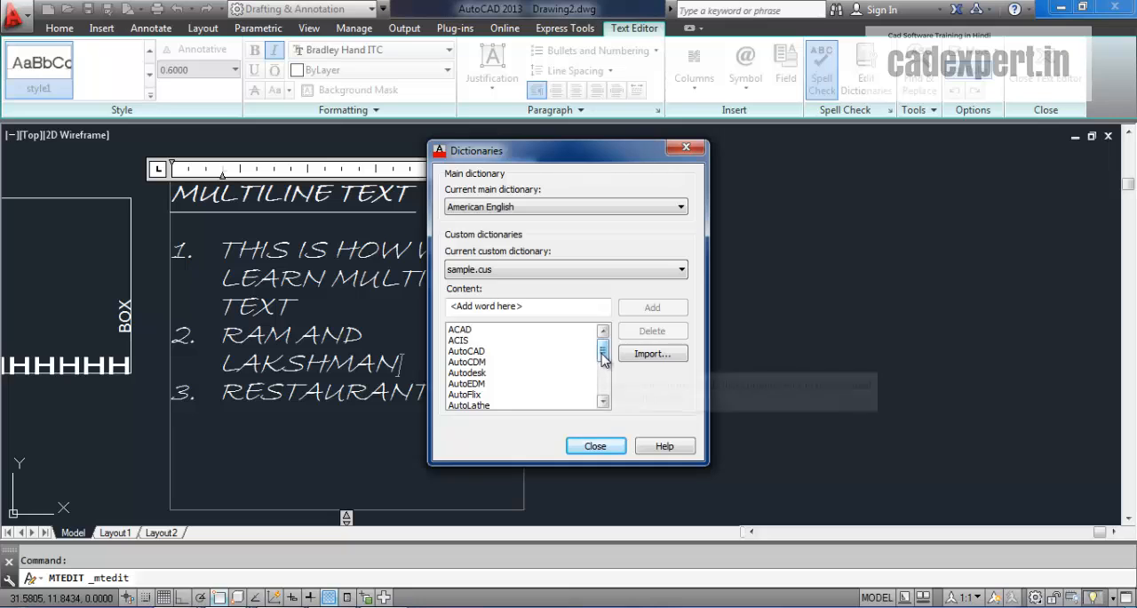
pyautogui.moveTo(602, 356); pyautogui.dragTo(602, 384)
pyautogui.click(484, 383)
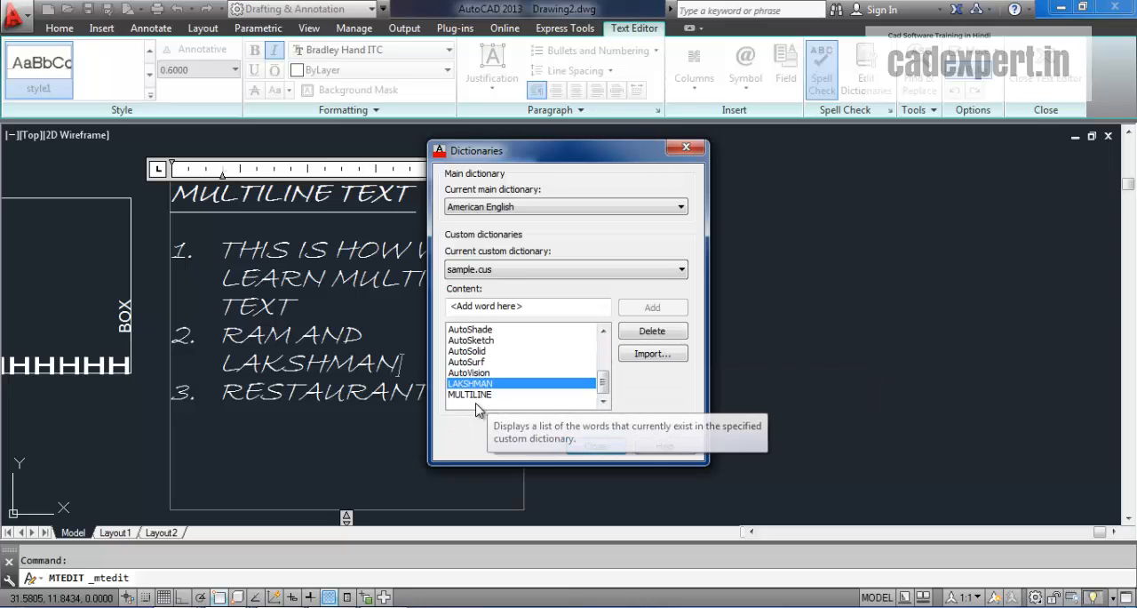
pyautogui.click(652, 332)
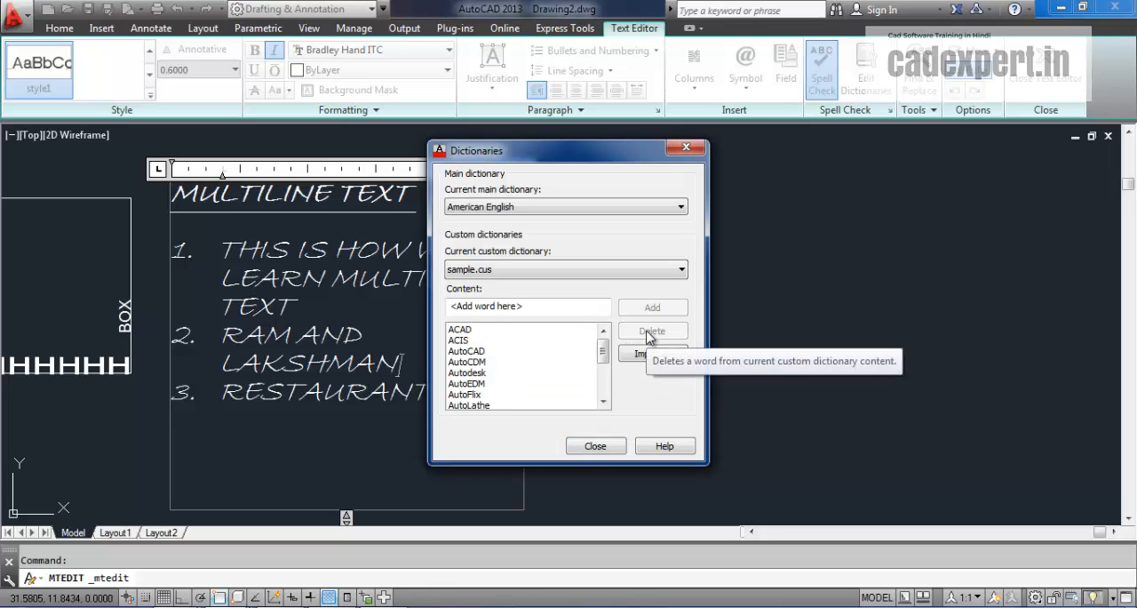
pyautogui.click(595, 446)
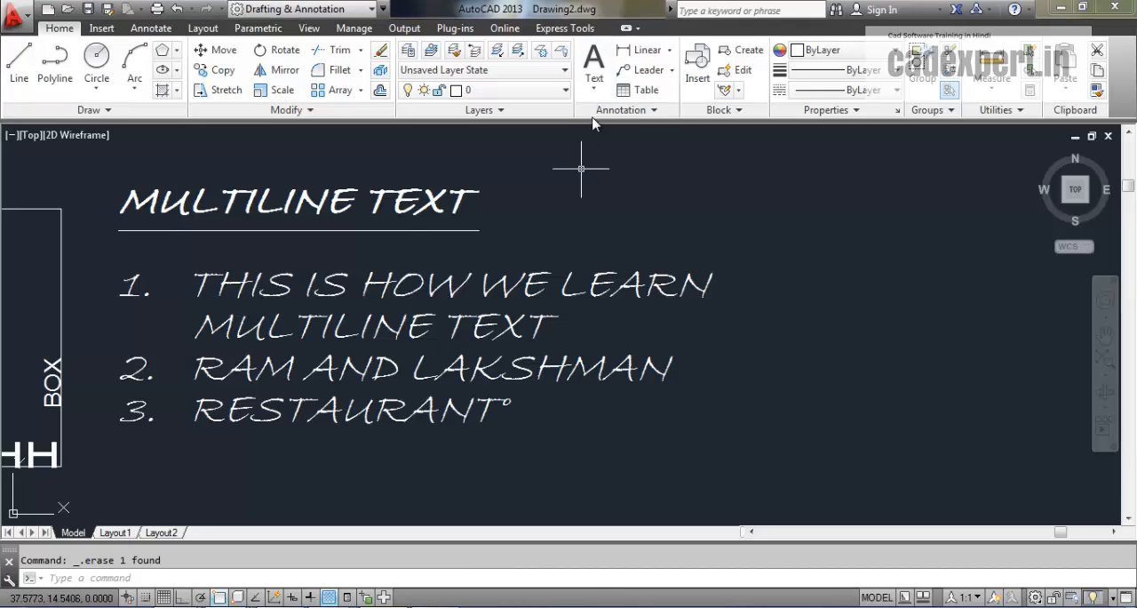
# Start a new multiline text with its box in the empty area to the right of the MULTILINE TEXT heading and list.
pyautogui.click(594, 89)
pyautogui.click(613, 122)
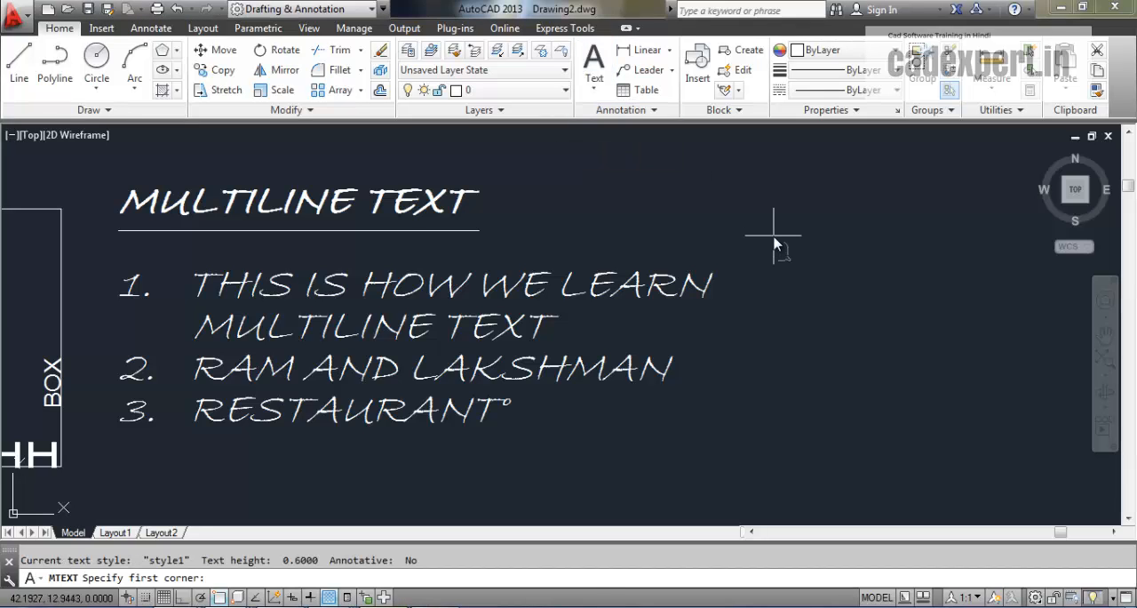
pyautogui.click(686, 173)
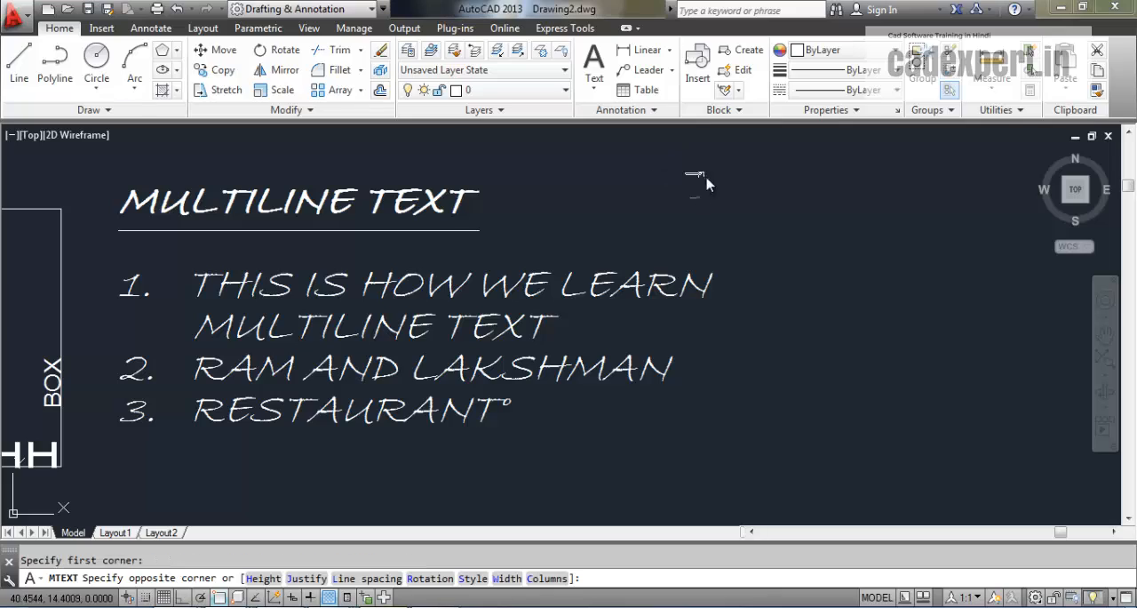
pyautogui.click(1062, 427)
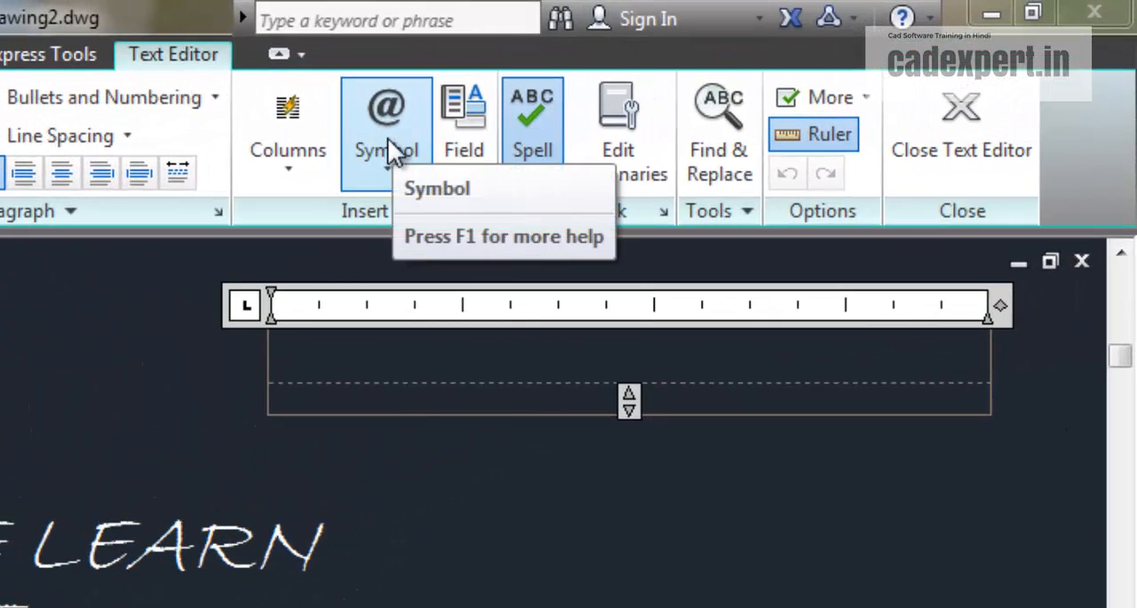
# Insert the Degrees, Plus/Minus, Diameter and Almost Equal symbols one after another in the new multiline text.
pyautogui.click(471, 132)
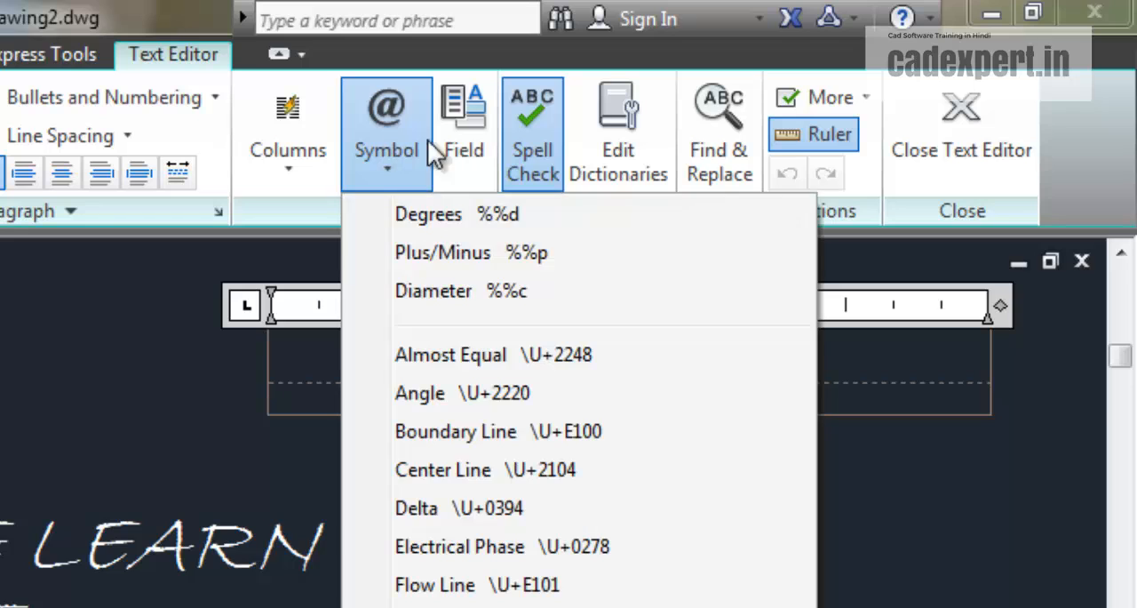
pyautogui.click(432, 223)
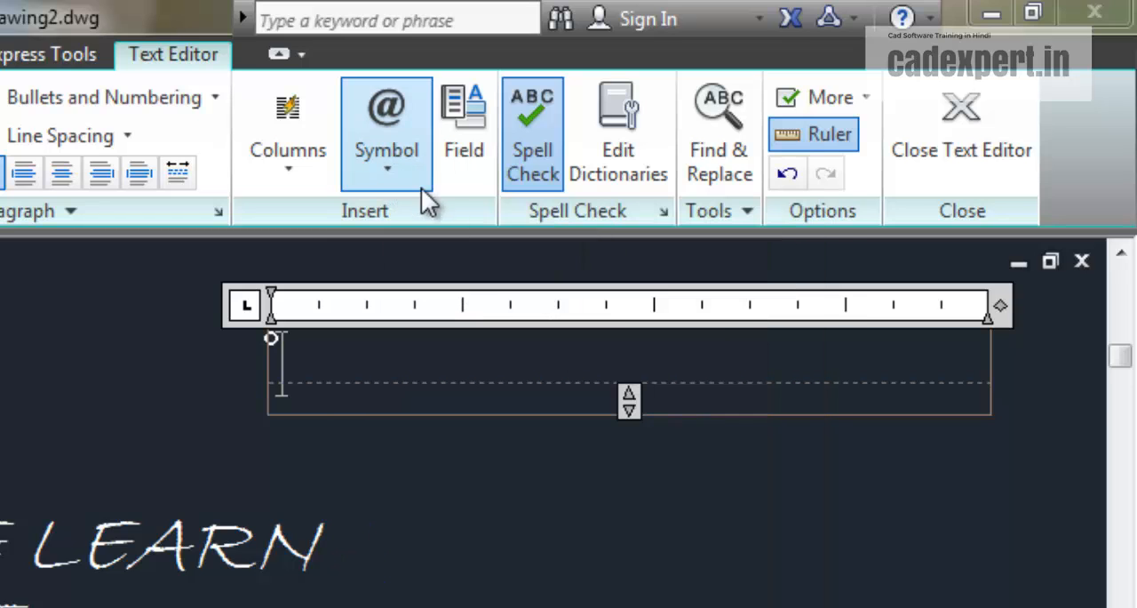
pyautogui.click(421, 186)
pyautogui.click(424, 256)
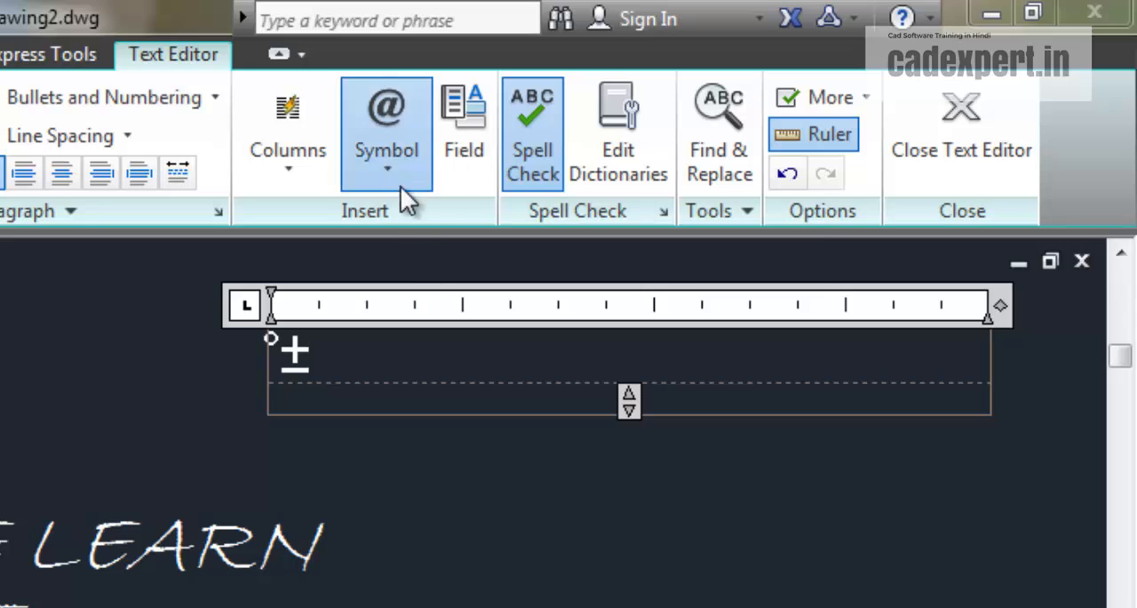
pyautogui.click(401, 186)
pyautogui.click(439, 294)
pyautogui.click(383, 166)
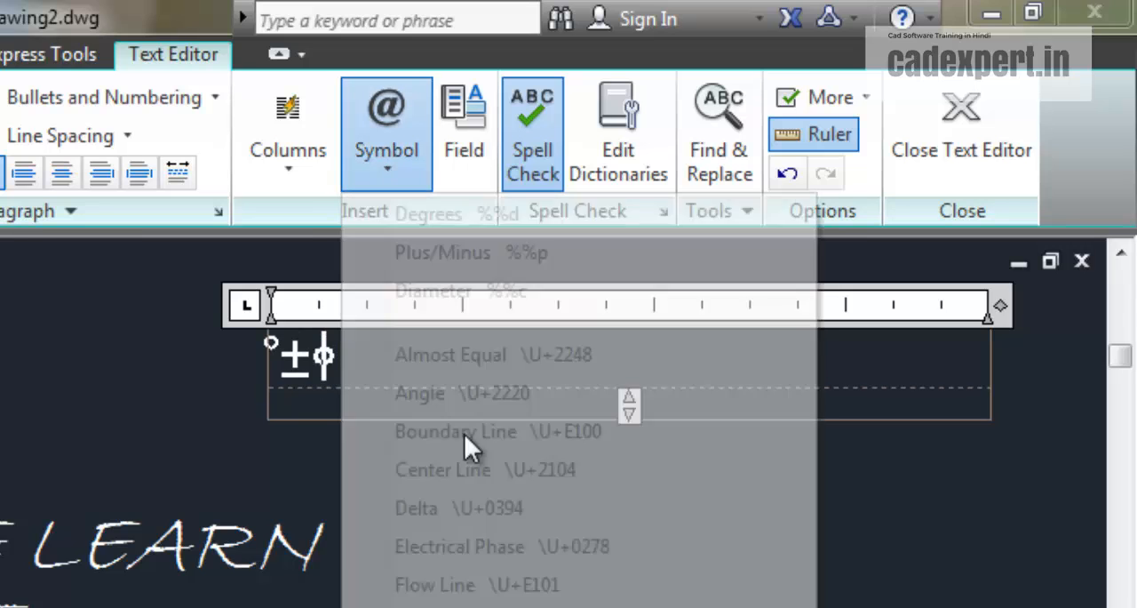
pyautogui.click(440, 366)
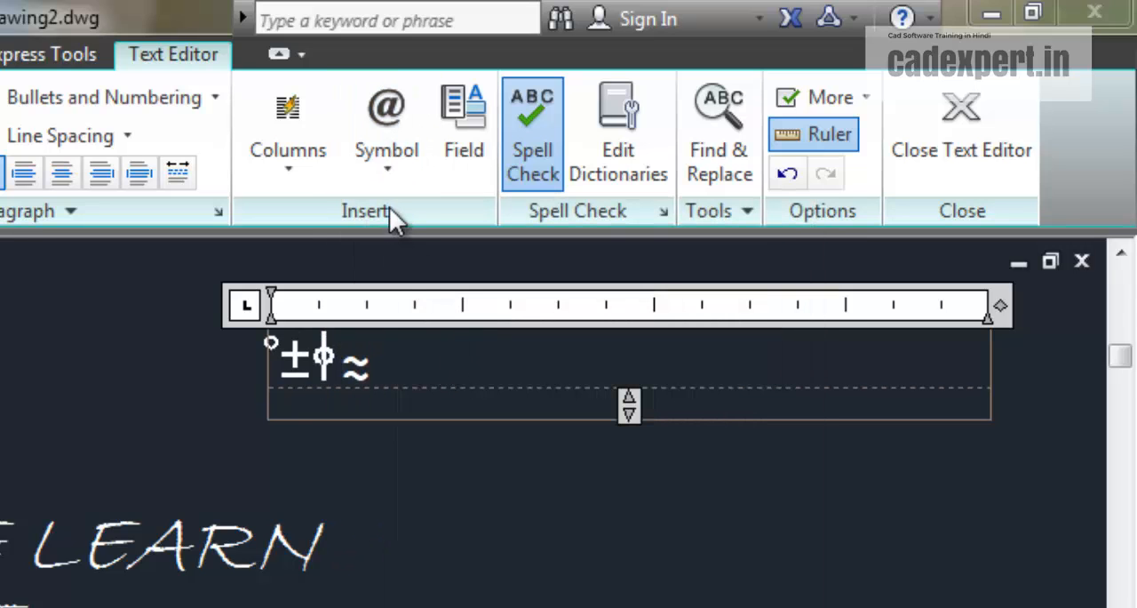
# Copy the Arabic Letter Seen from the Arial set in the Character Map and paste it after the Almost Equal symbol.
pyautogui.click(389, 178)
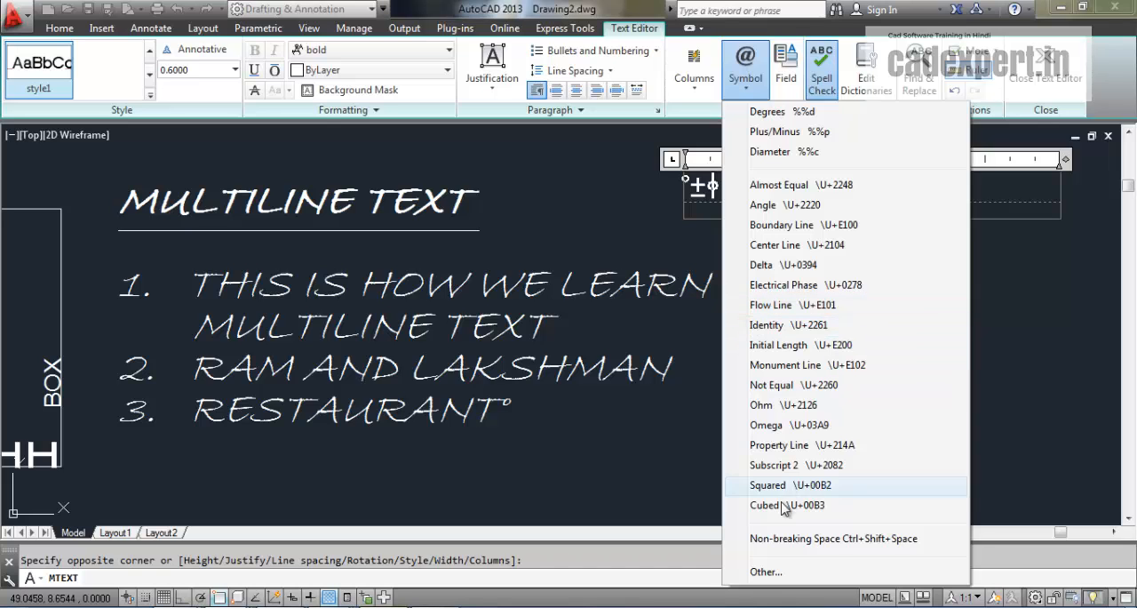
pyautogui.click(768, 572)
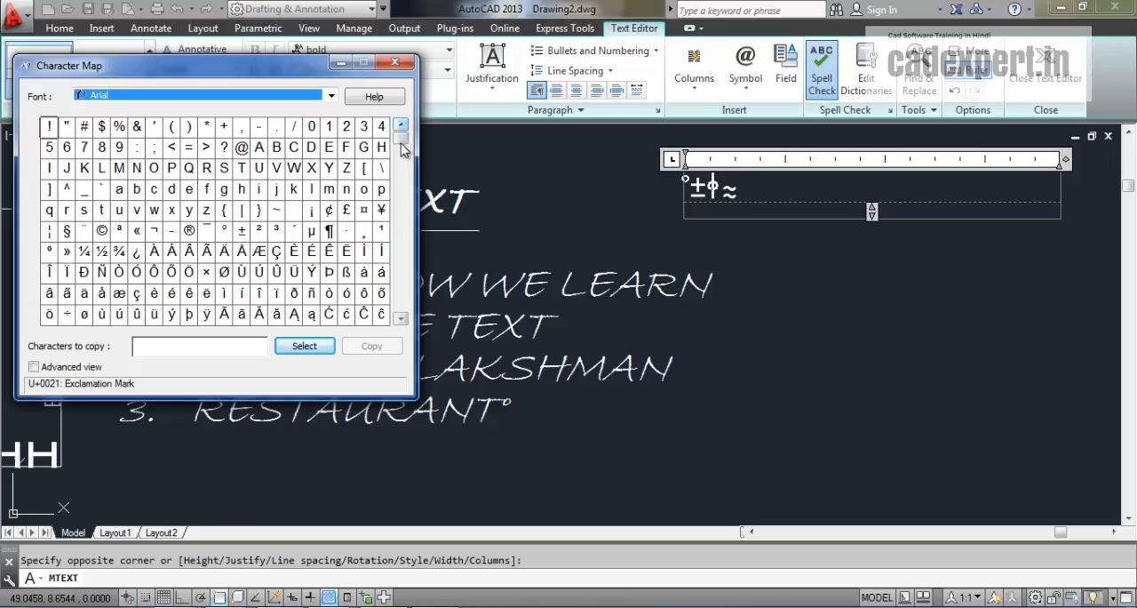
pyautogui.moveTo(402, 149); pyautogui.dragTo(400, 194)
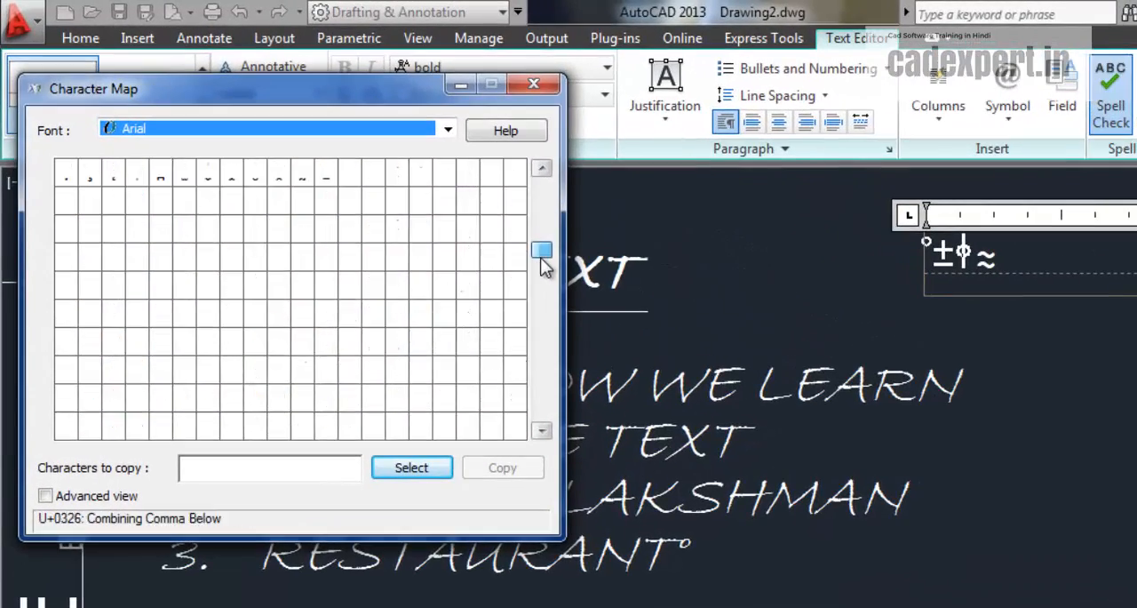
pyautogui.moveTo(546, 267); pyautogui.dragTo(548, 307)
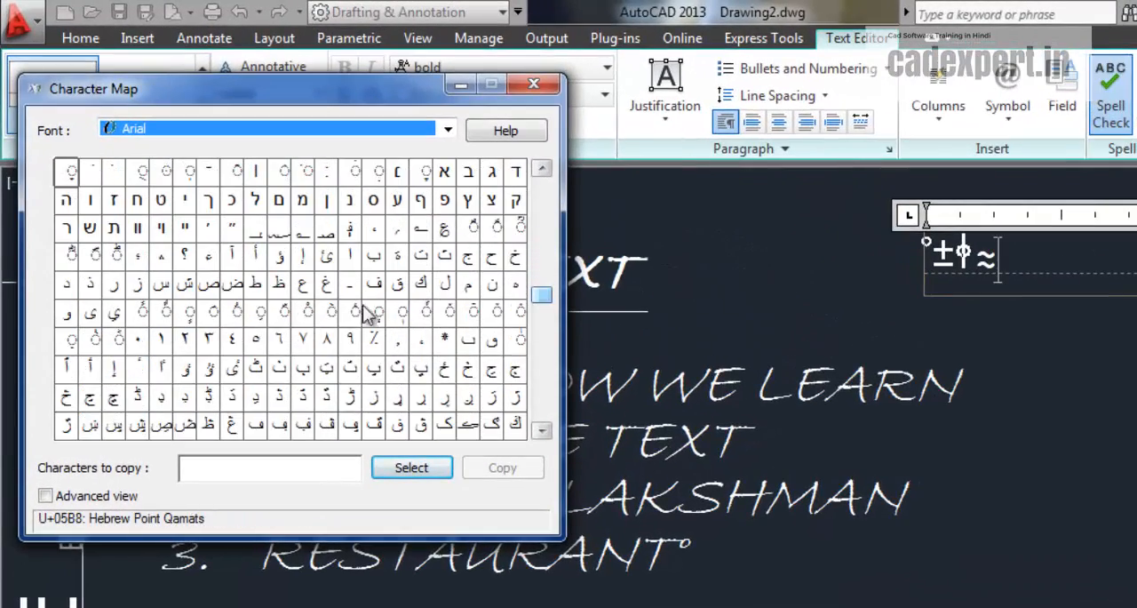
pyautogui.click(166, 293)
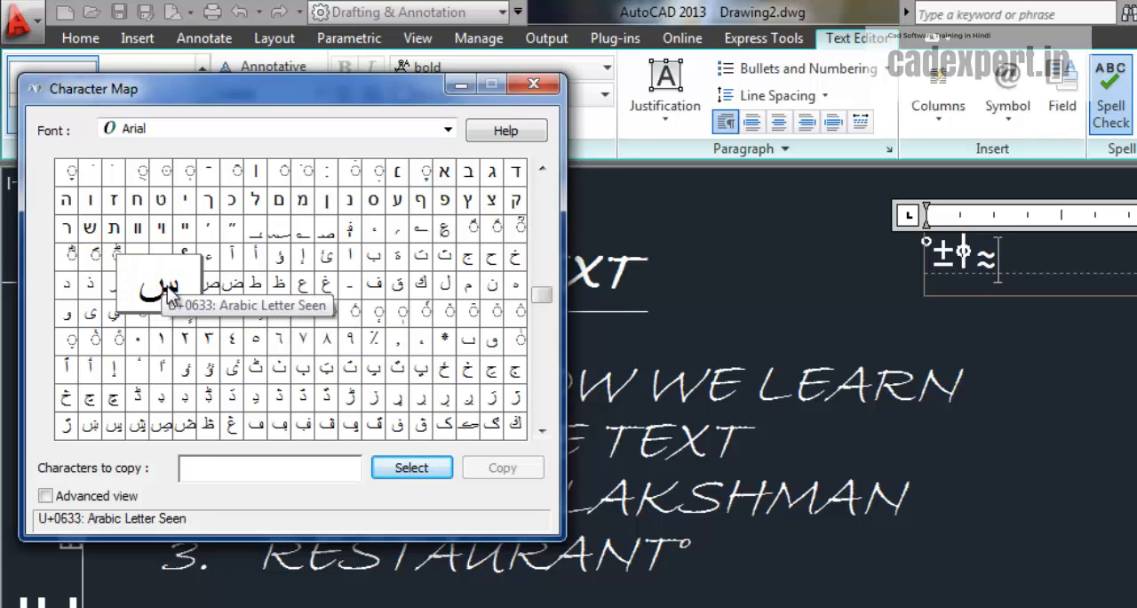
pyautogui.click(399, 470)
pyautogui.click(515, 475)
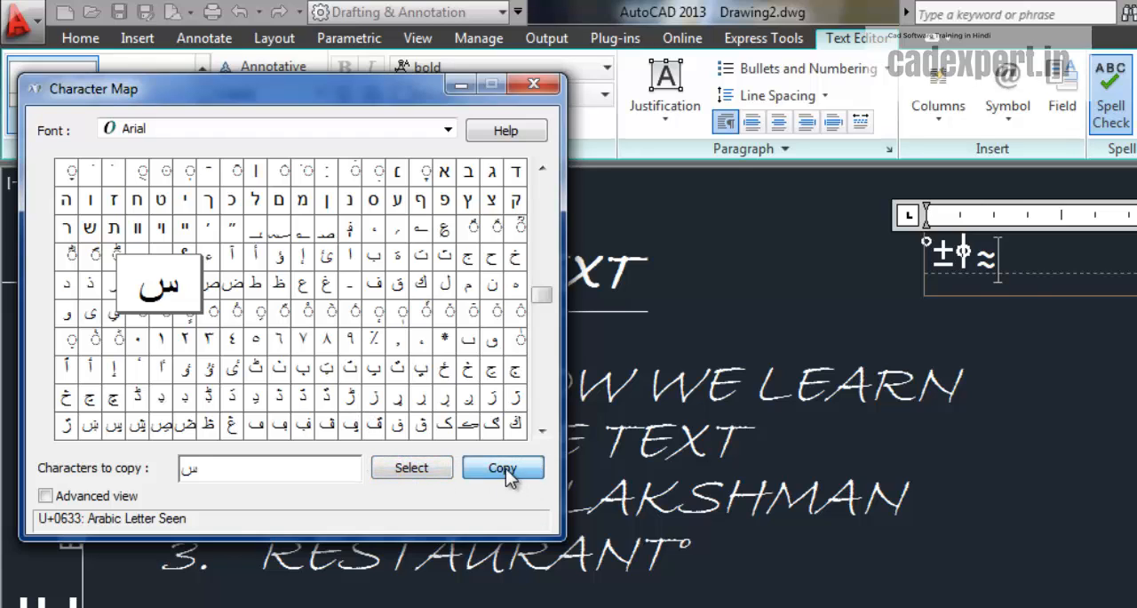
pyautogui.click(1035, 255)
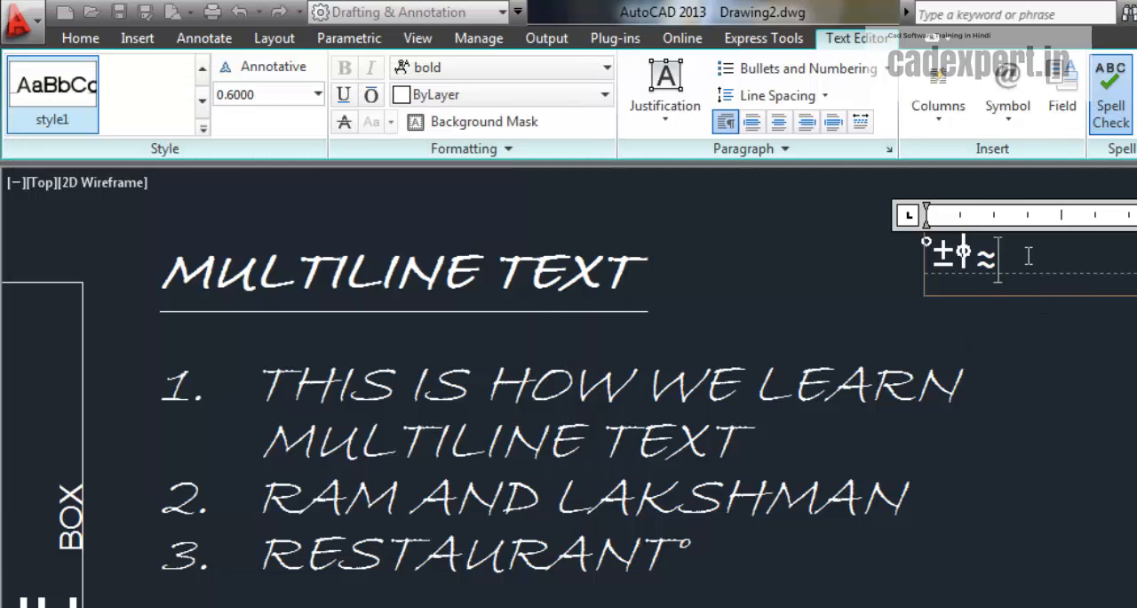
pyautogui.hotkey('ctrl', 'v')
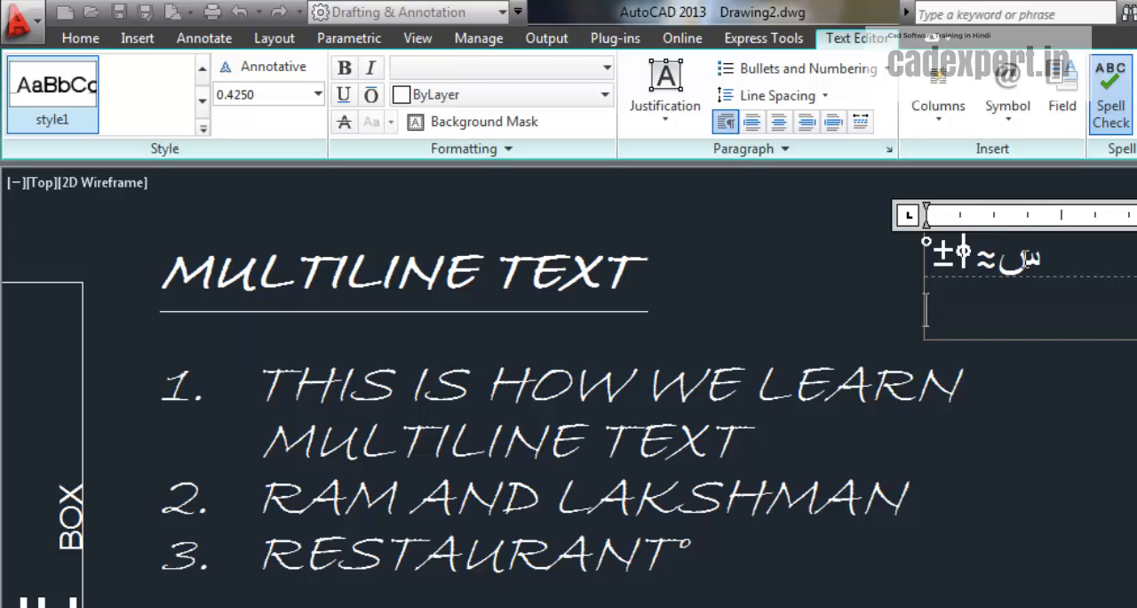